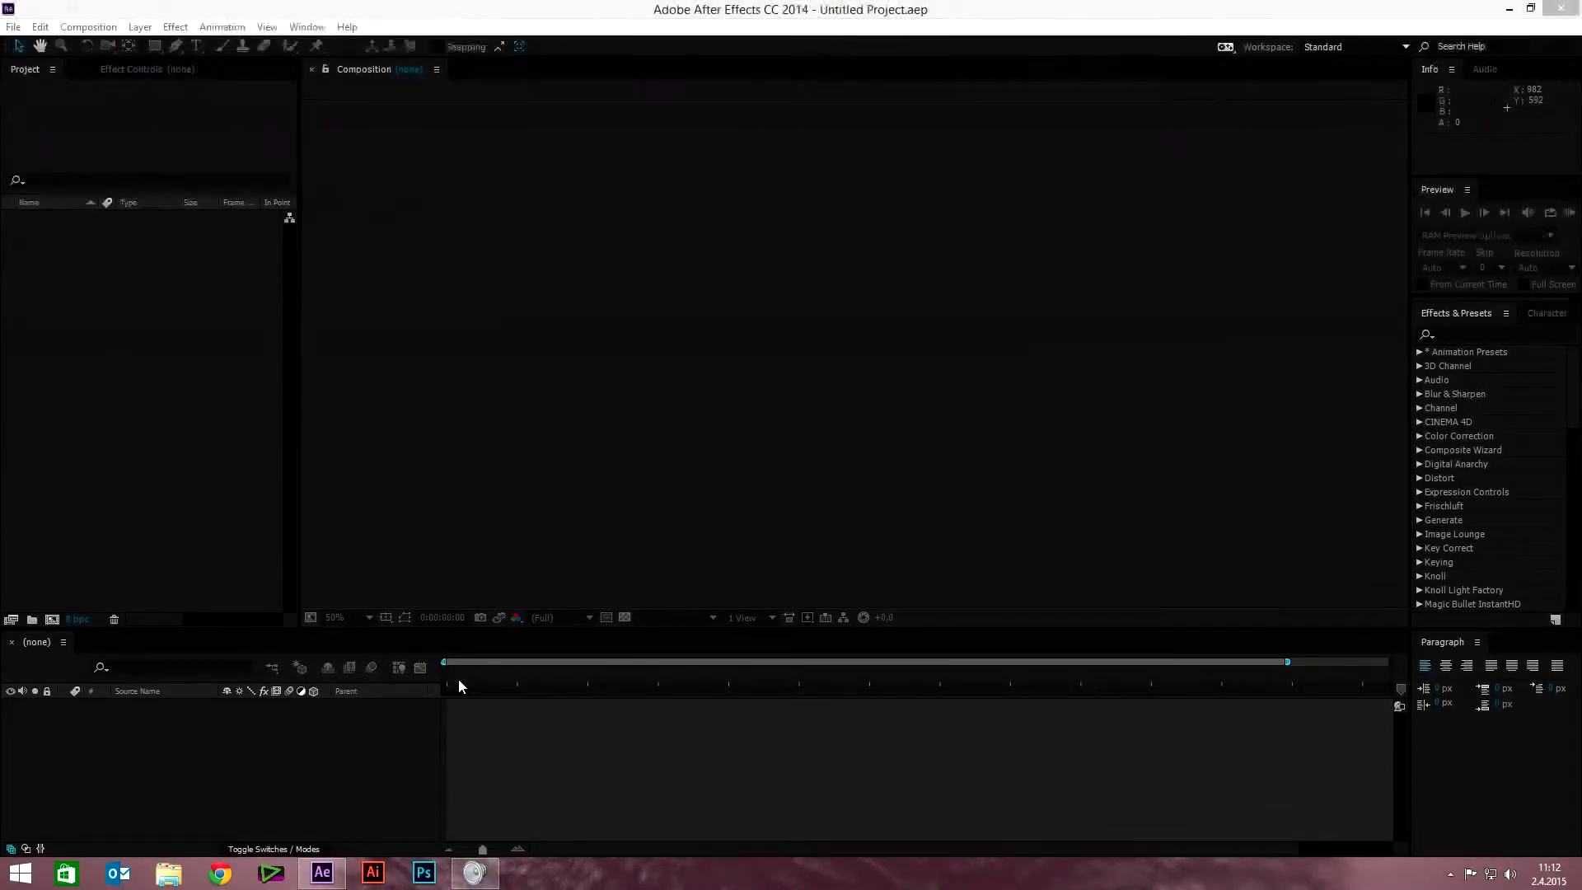
Create a new HDTV 1080 25 composition (1920×1080, 25 fps) named Geçiş
{"action": "left_click", "coordinate": [355, 722]}
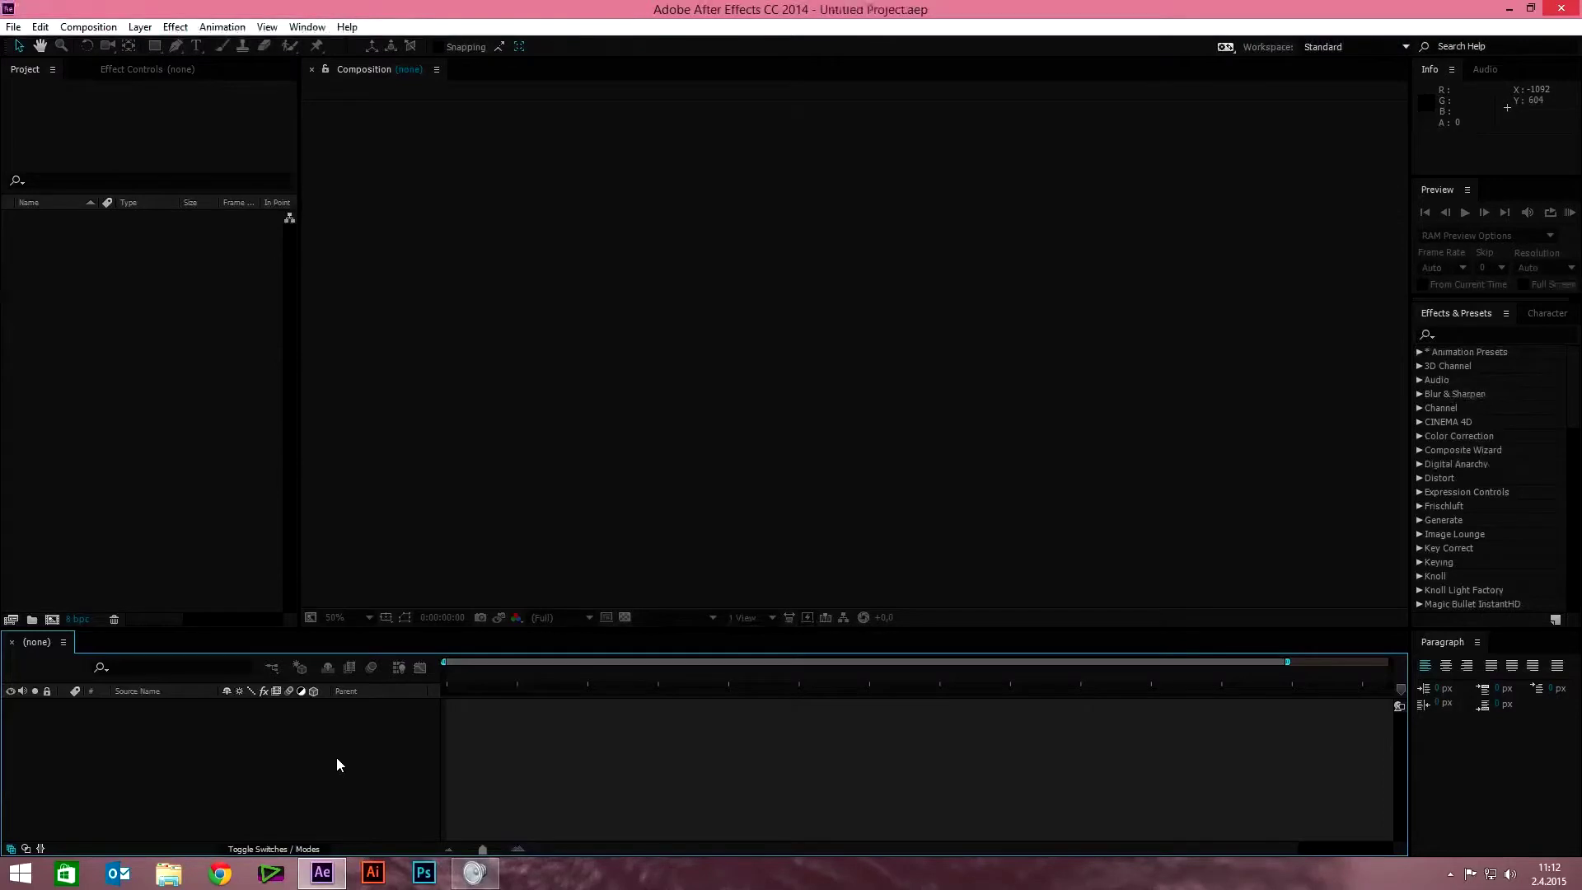
{"action": "key", "text": "ctrl+n"}
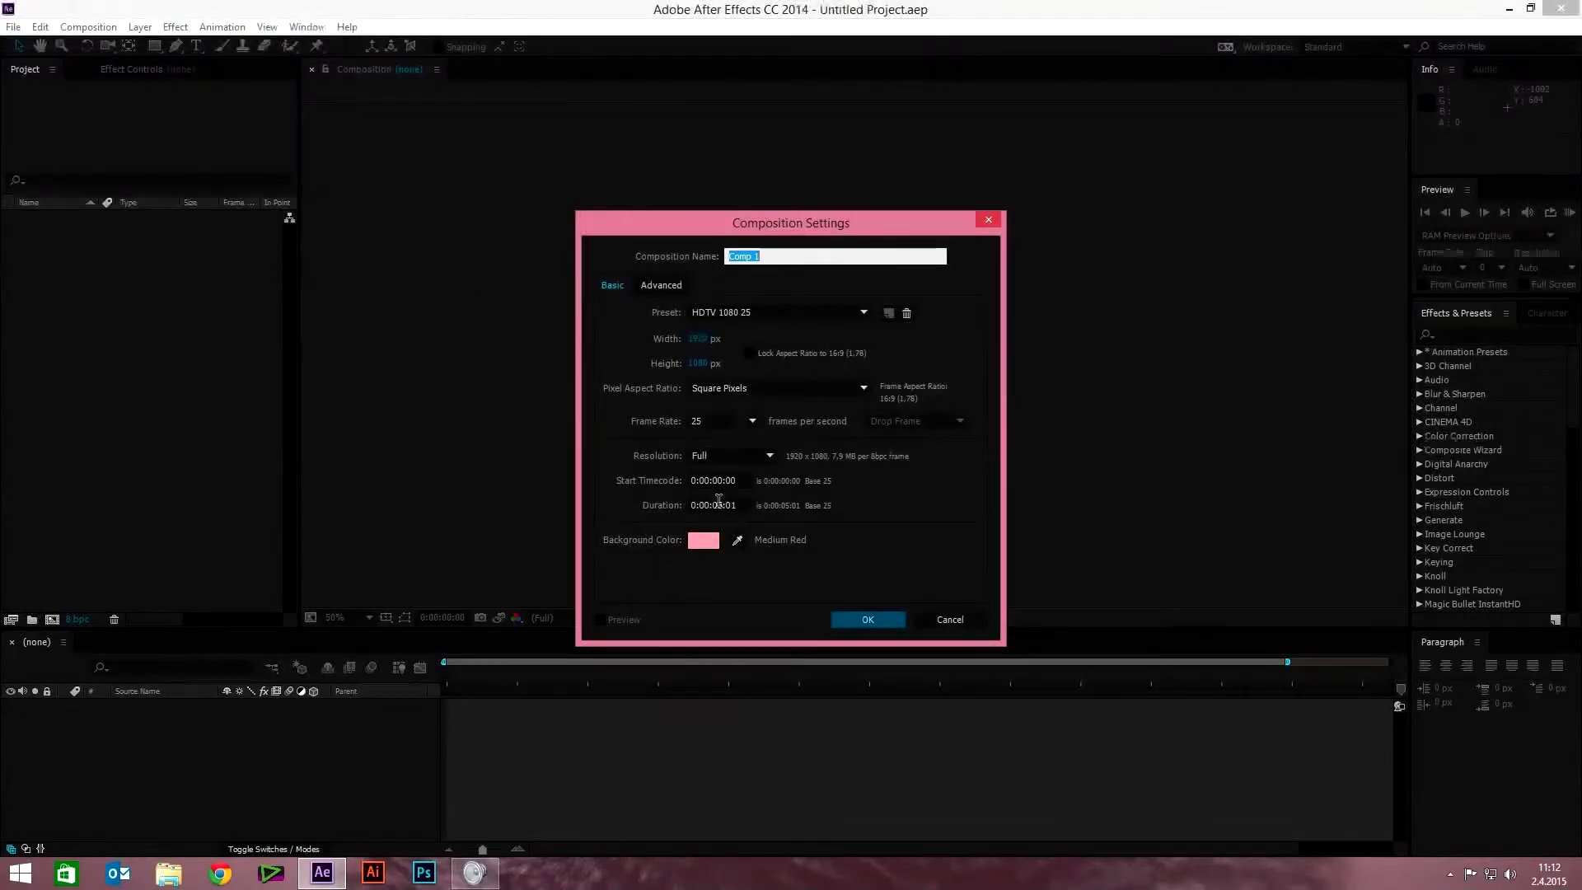
{"action": "left_click", "coordinate": [742, 255]}
{"action": "key", "text": "ctrl+a"}
{"action": "type", "text": "Gec"}
{"action": "key", "text": "Return"}
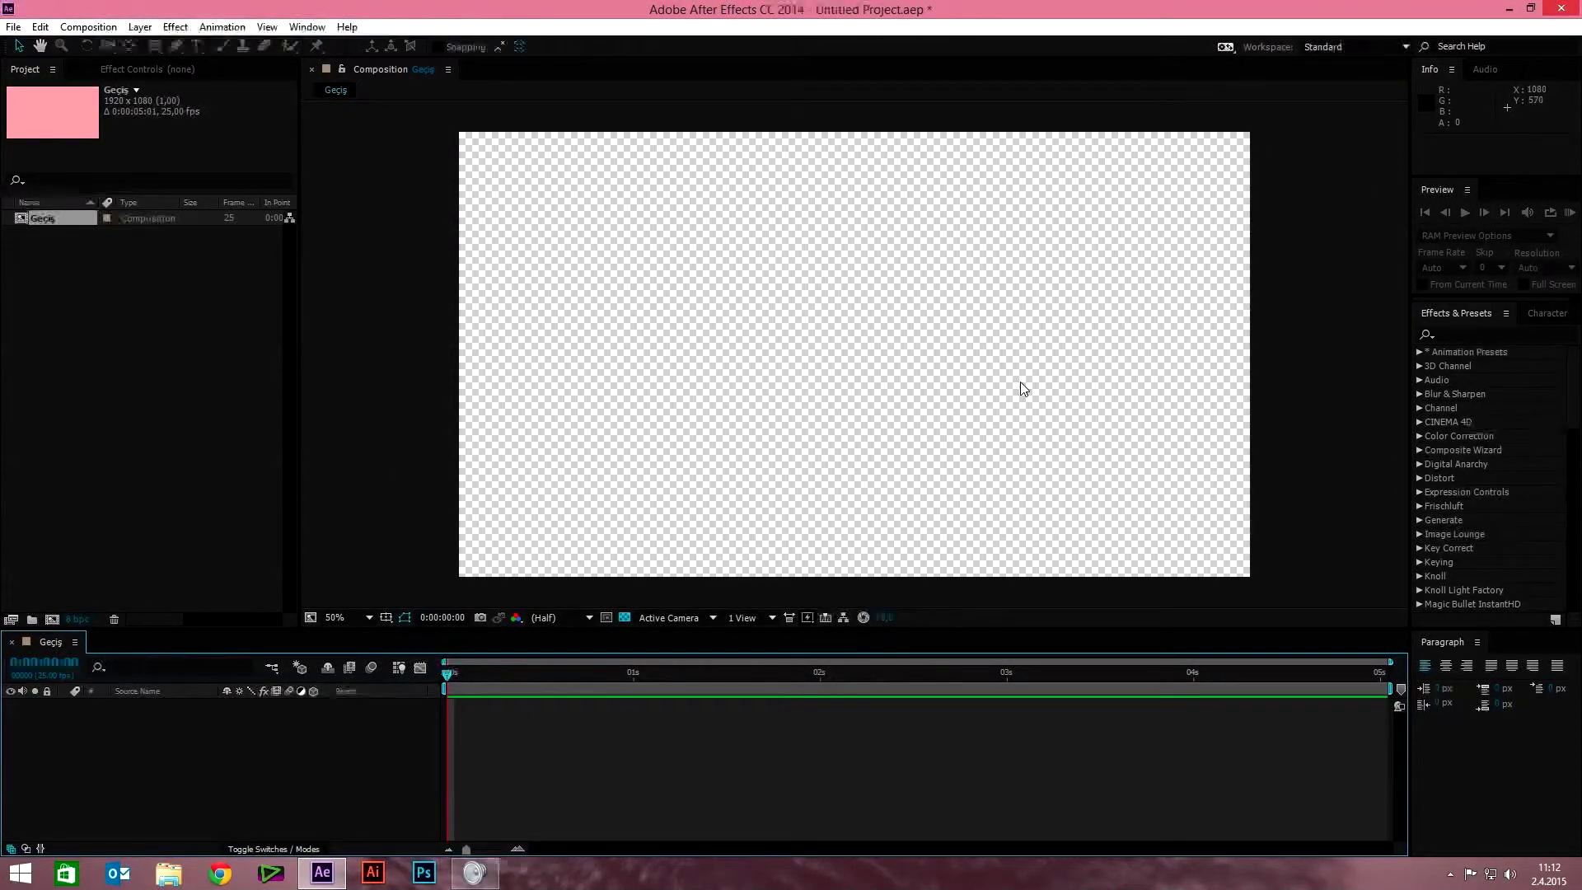
Import Wolverine.jpg from the desktop and add it as a layer in the Geçiş comp
{"action": "double_click", "coordinate": [116, 352]}
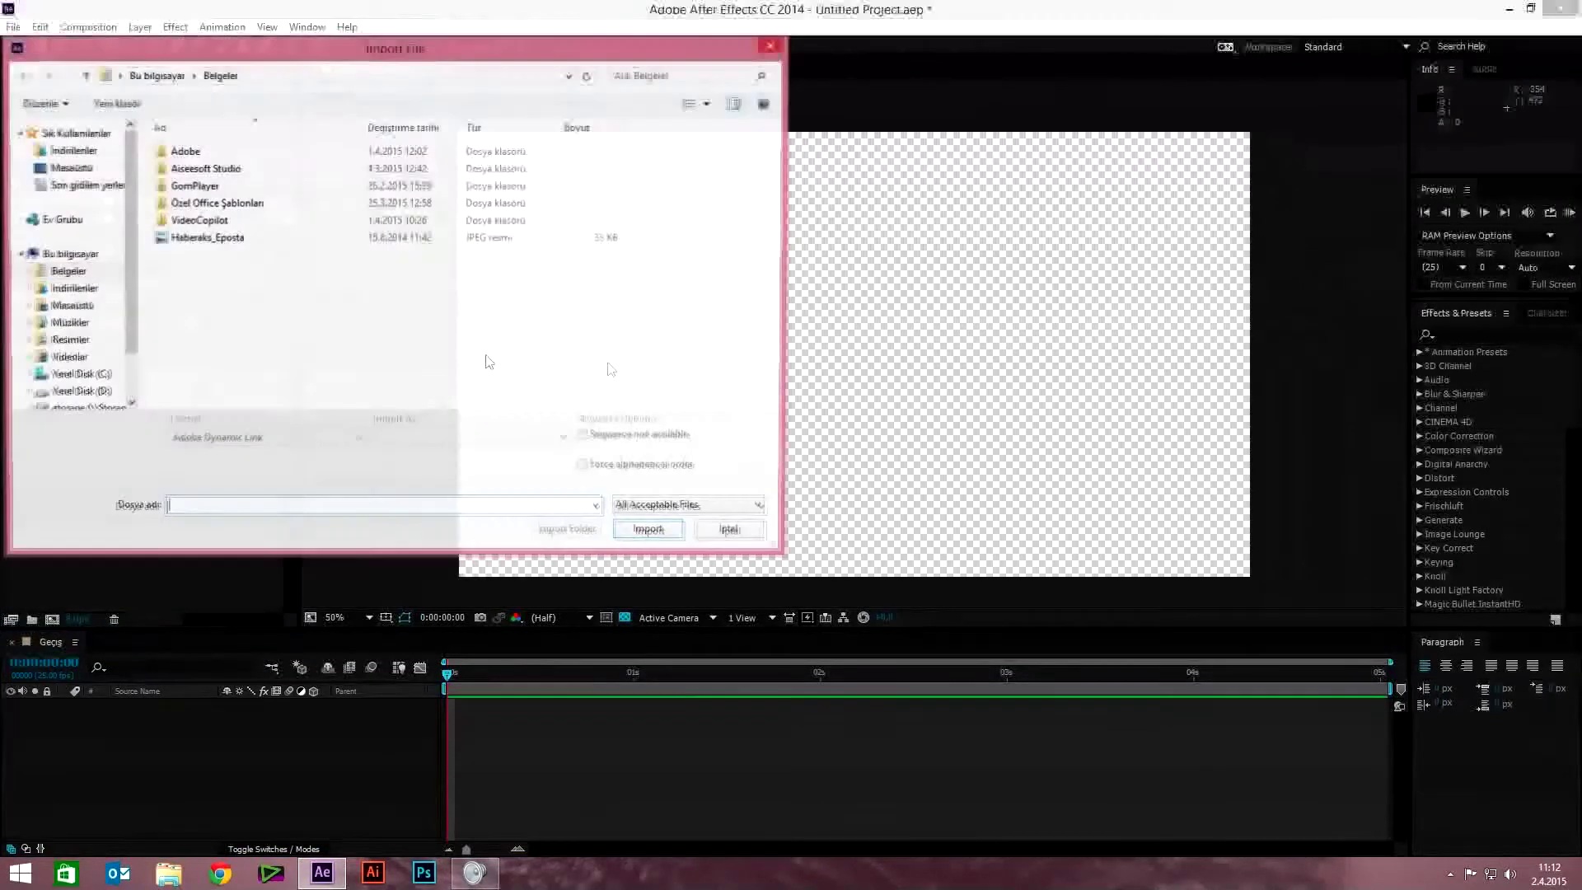
{"action": "left_click", "coordinate": [69, 167]}
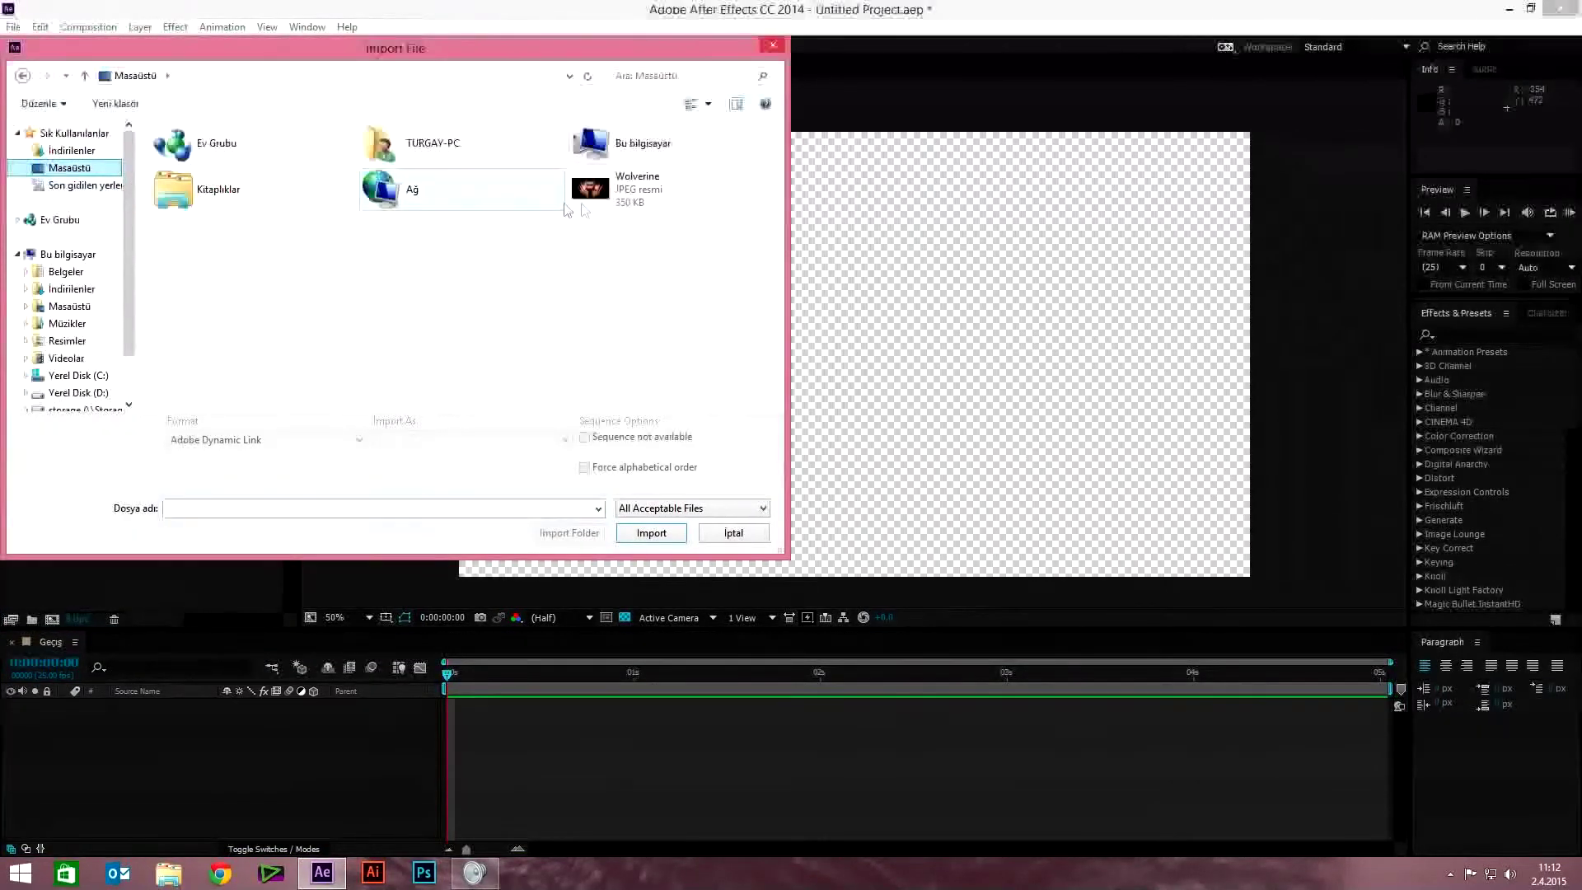
{"action": "double_click", "coordinate": [664, 200]}
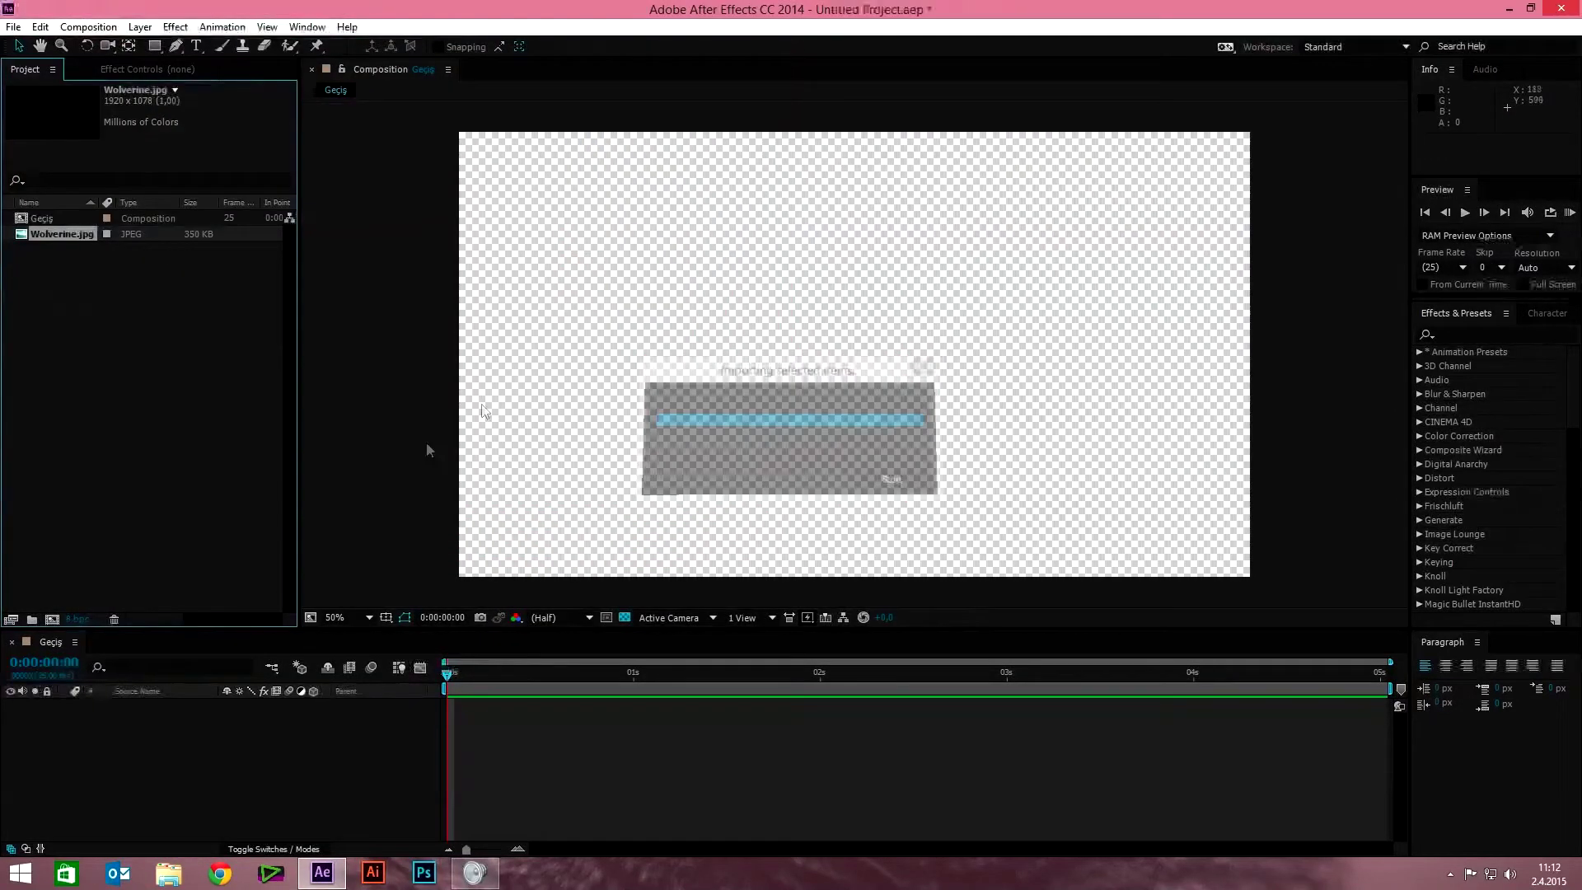
{"action": "left_click_drag", "start_coordinate": [76, 235], "coordinate": [149, 743]}
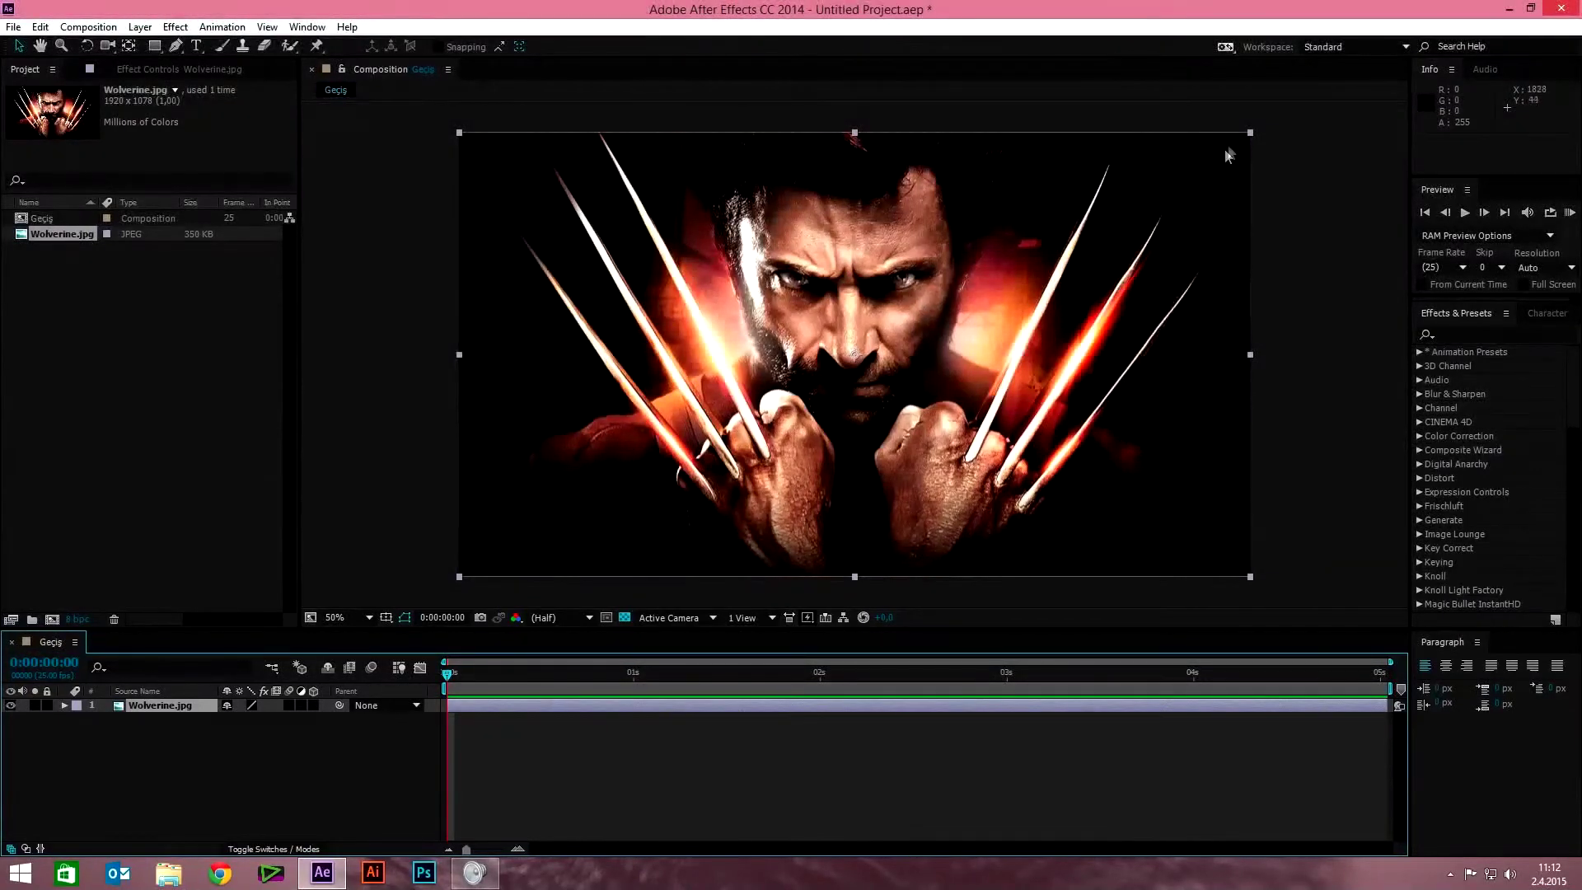
{"action": "left_click_drag", "start_coordinate": [1251, 131], "coordinate": [1252, 131]}
Scale the Wolverine layer up to 102% so it overfills the frame, and enlarge the timeline
{"action": "left_click", "coordinate": [1252, 131]}
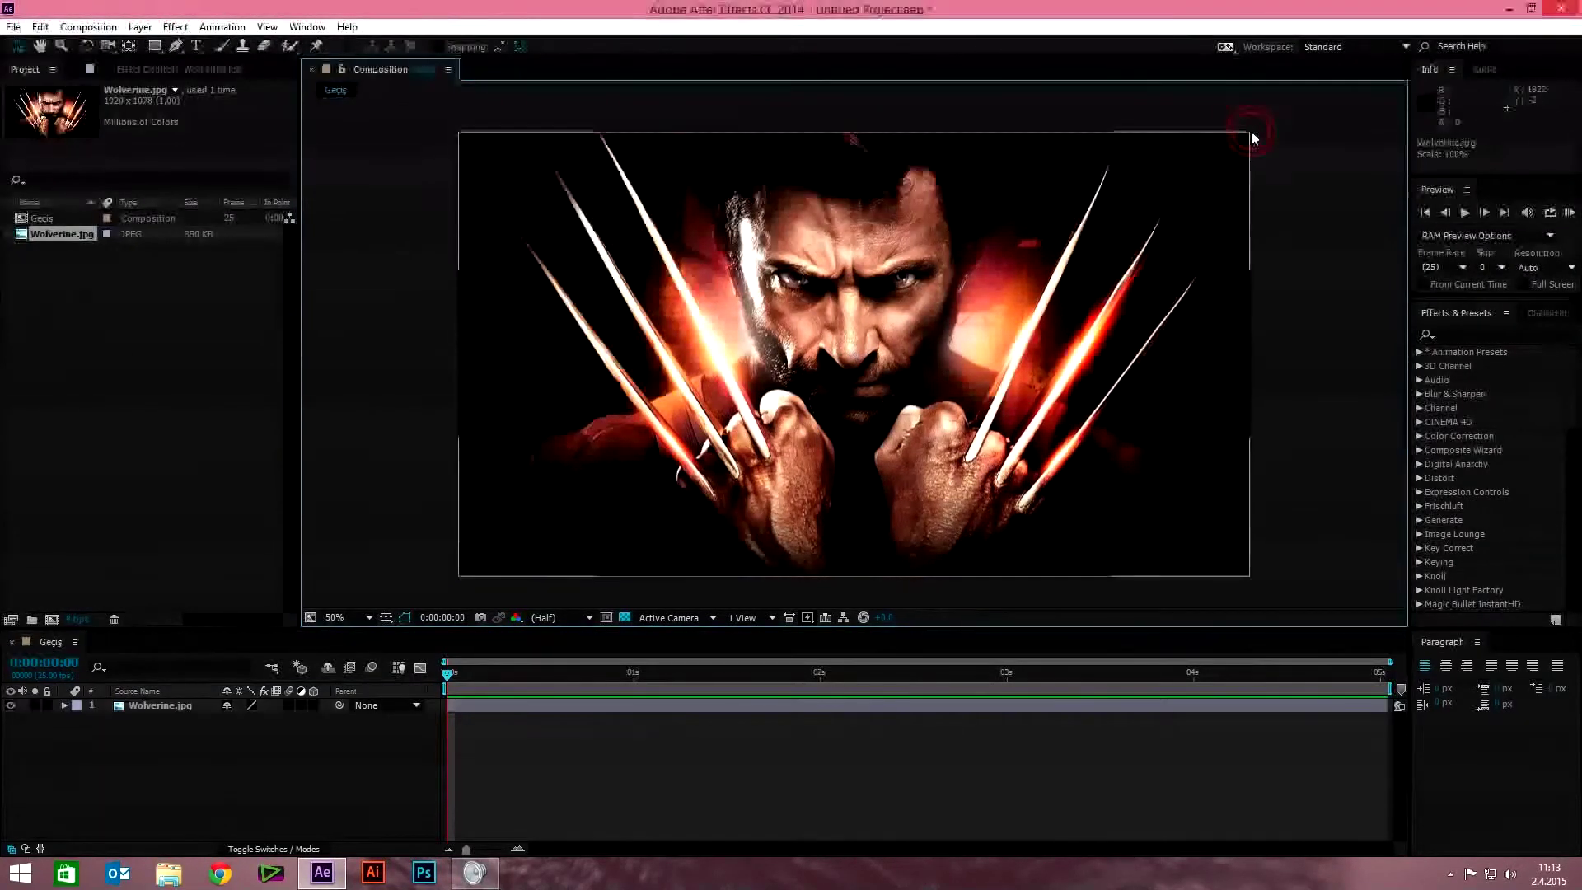
{"action": "left_click", "coordinate": [1251, 130]}
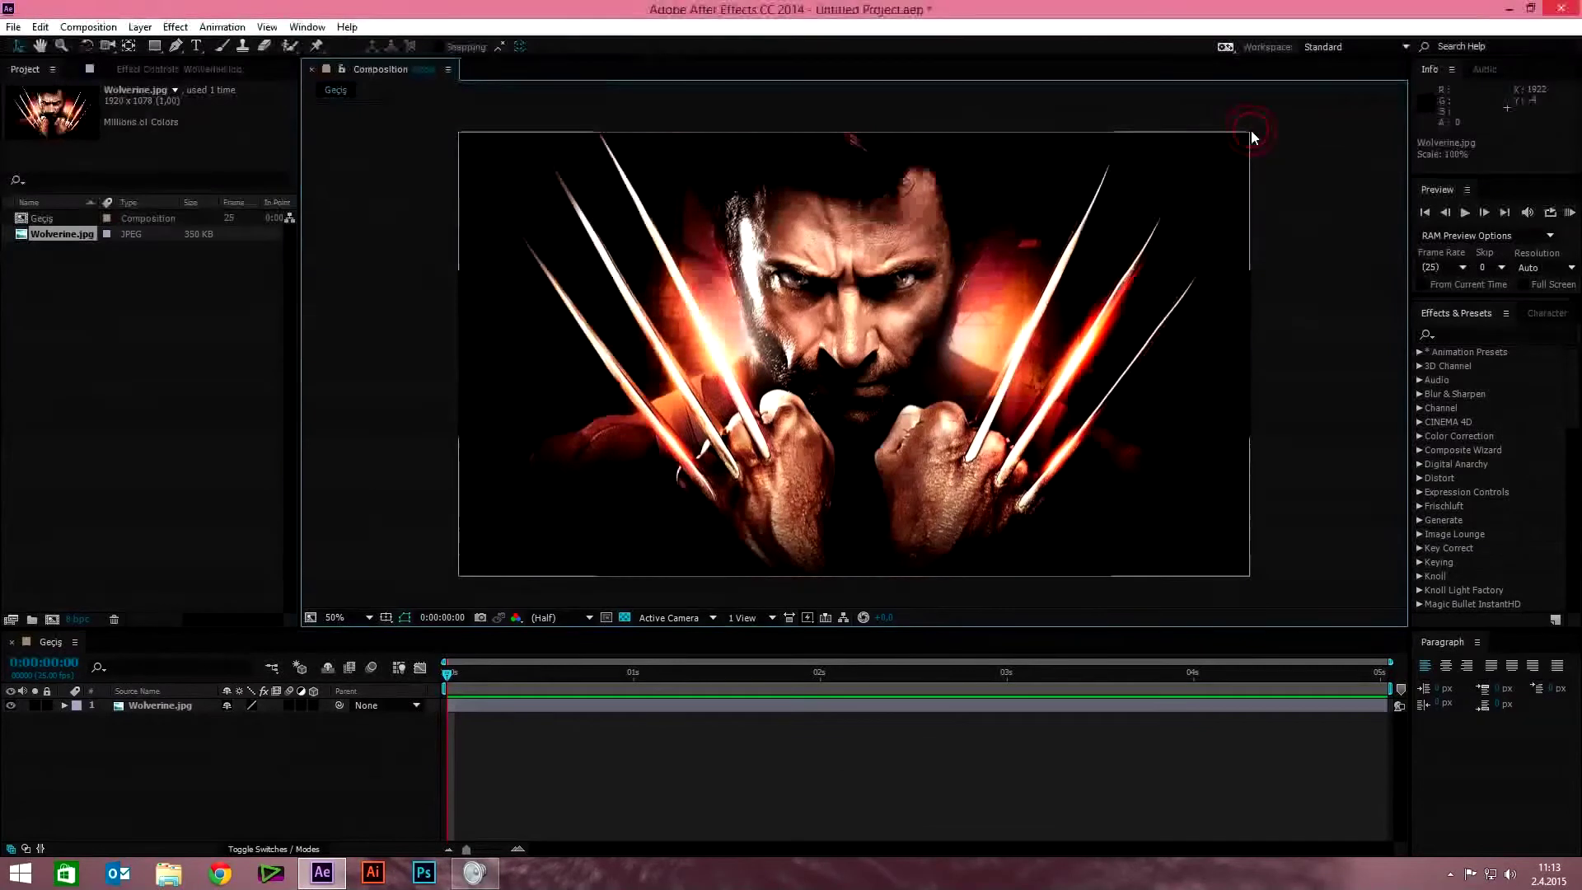
{"action": "left_click", "coordinate": [1250, 132]}
{"action": "left_click_drag", "start_coordinate": [1250, 132], "coordinate": [1257, 129]}
{"action": "left_click", "coordinate": [251, 783]}
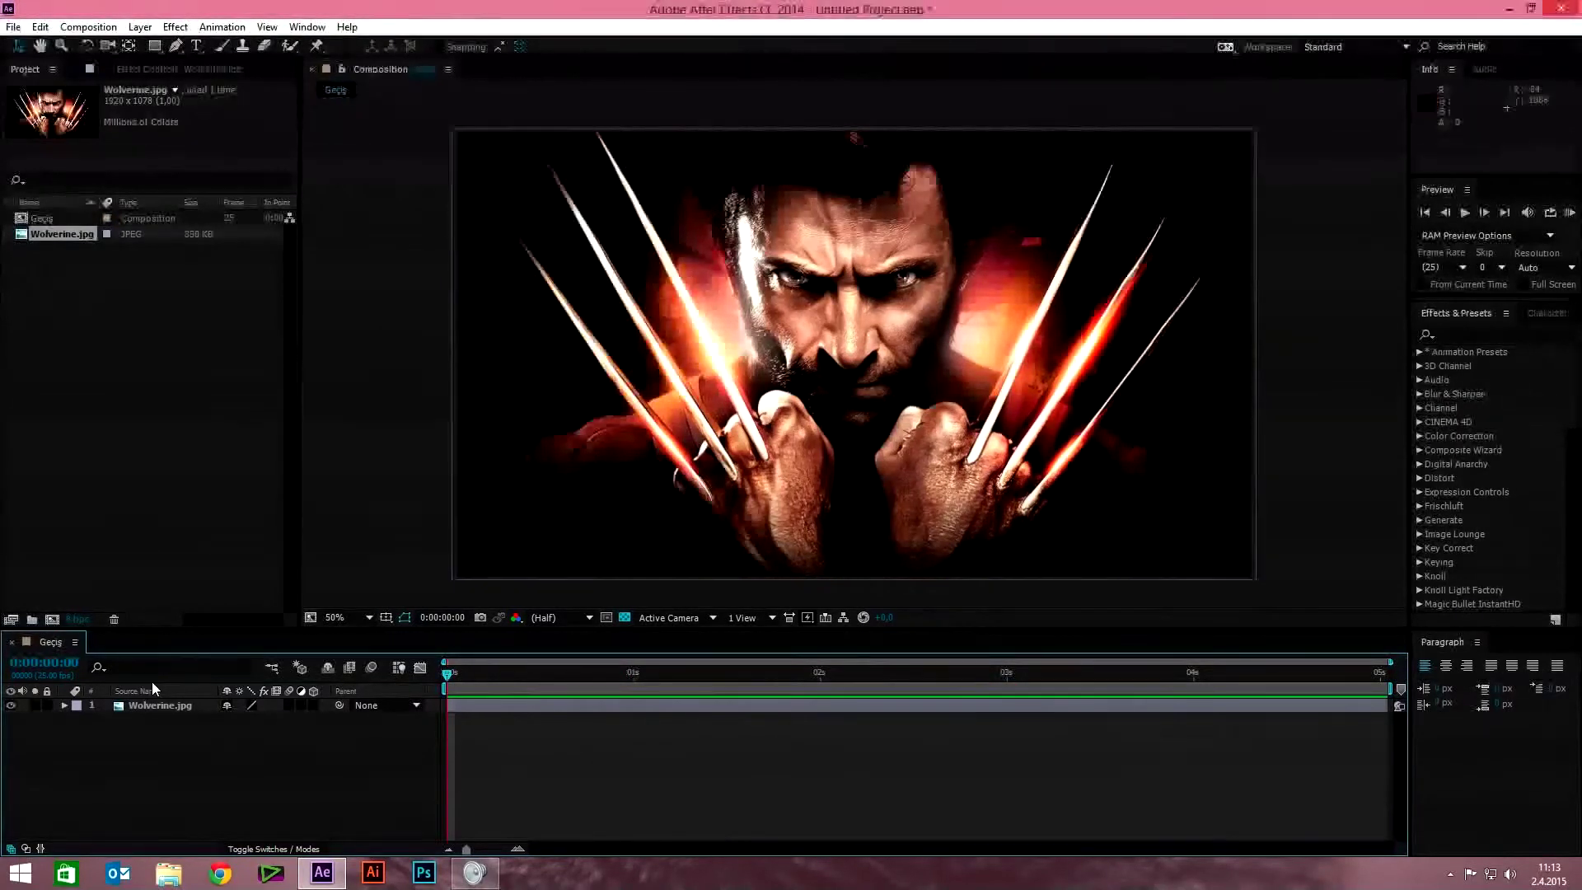
{"action": "left_click", "coordinate": [158, 708]}
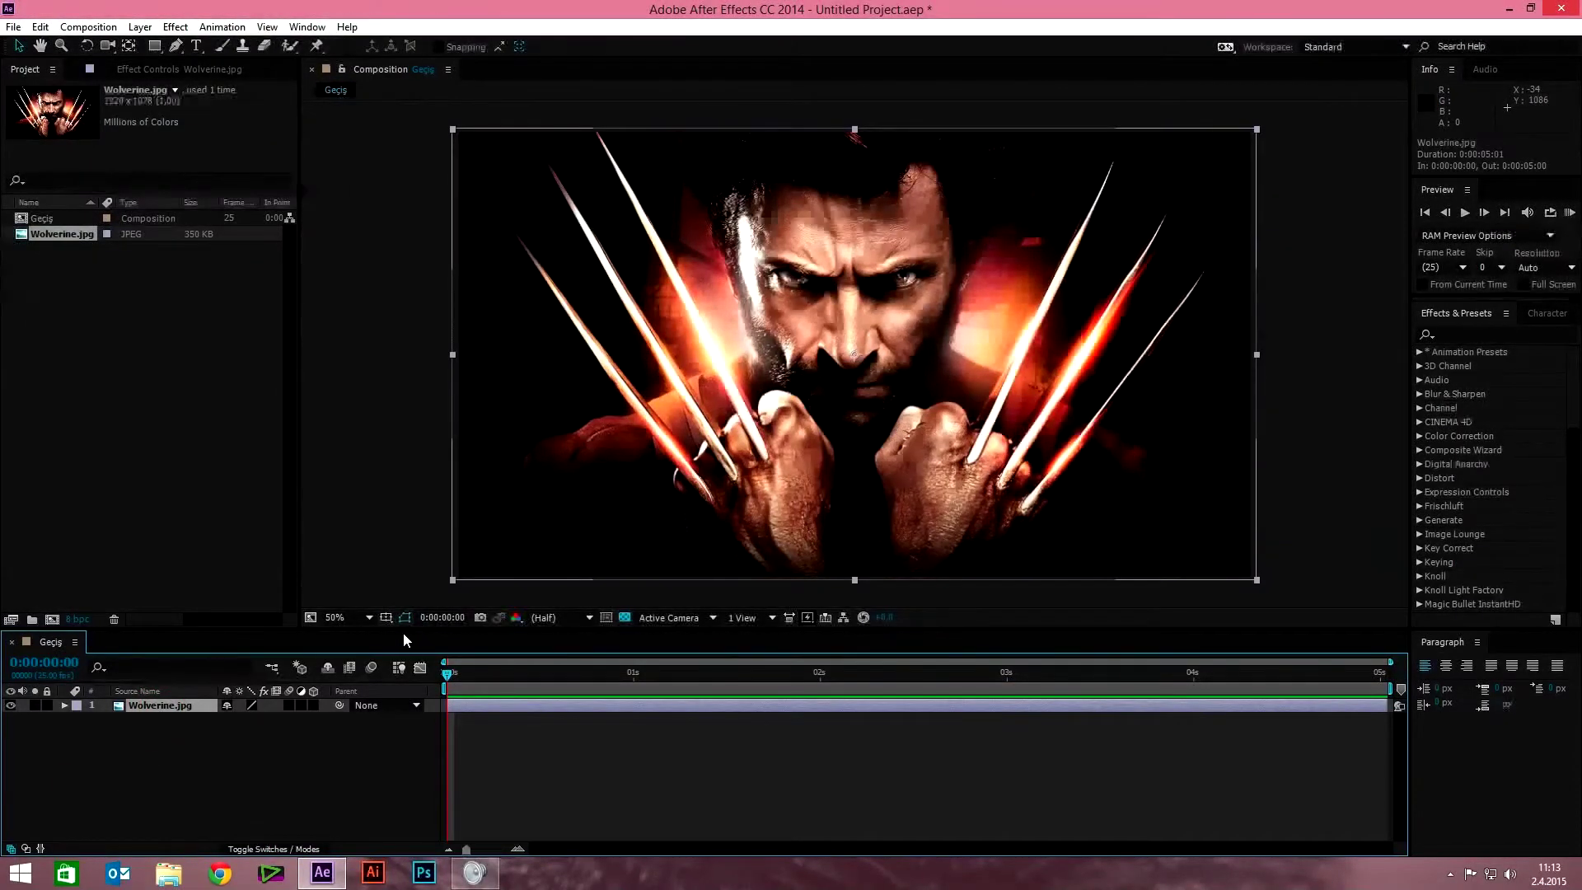
{"action": "left_click_drag", "start_coordinate": [411, 626], "coordinate": [410, 597]}
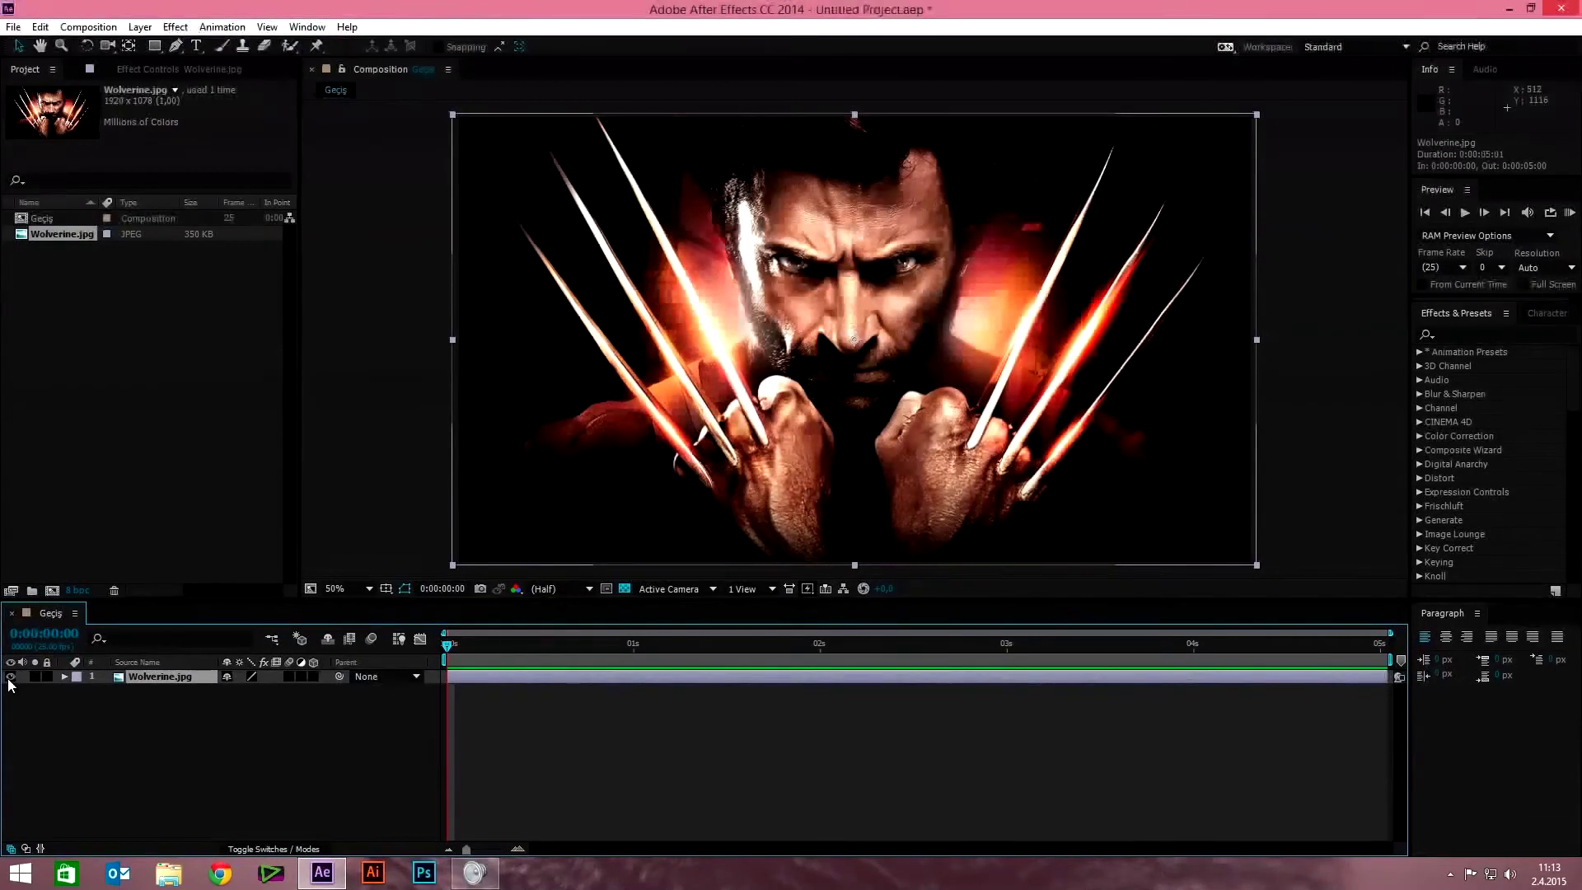
{"action": "left_click", "coordinate": [11, 676]}
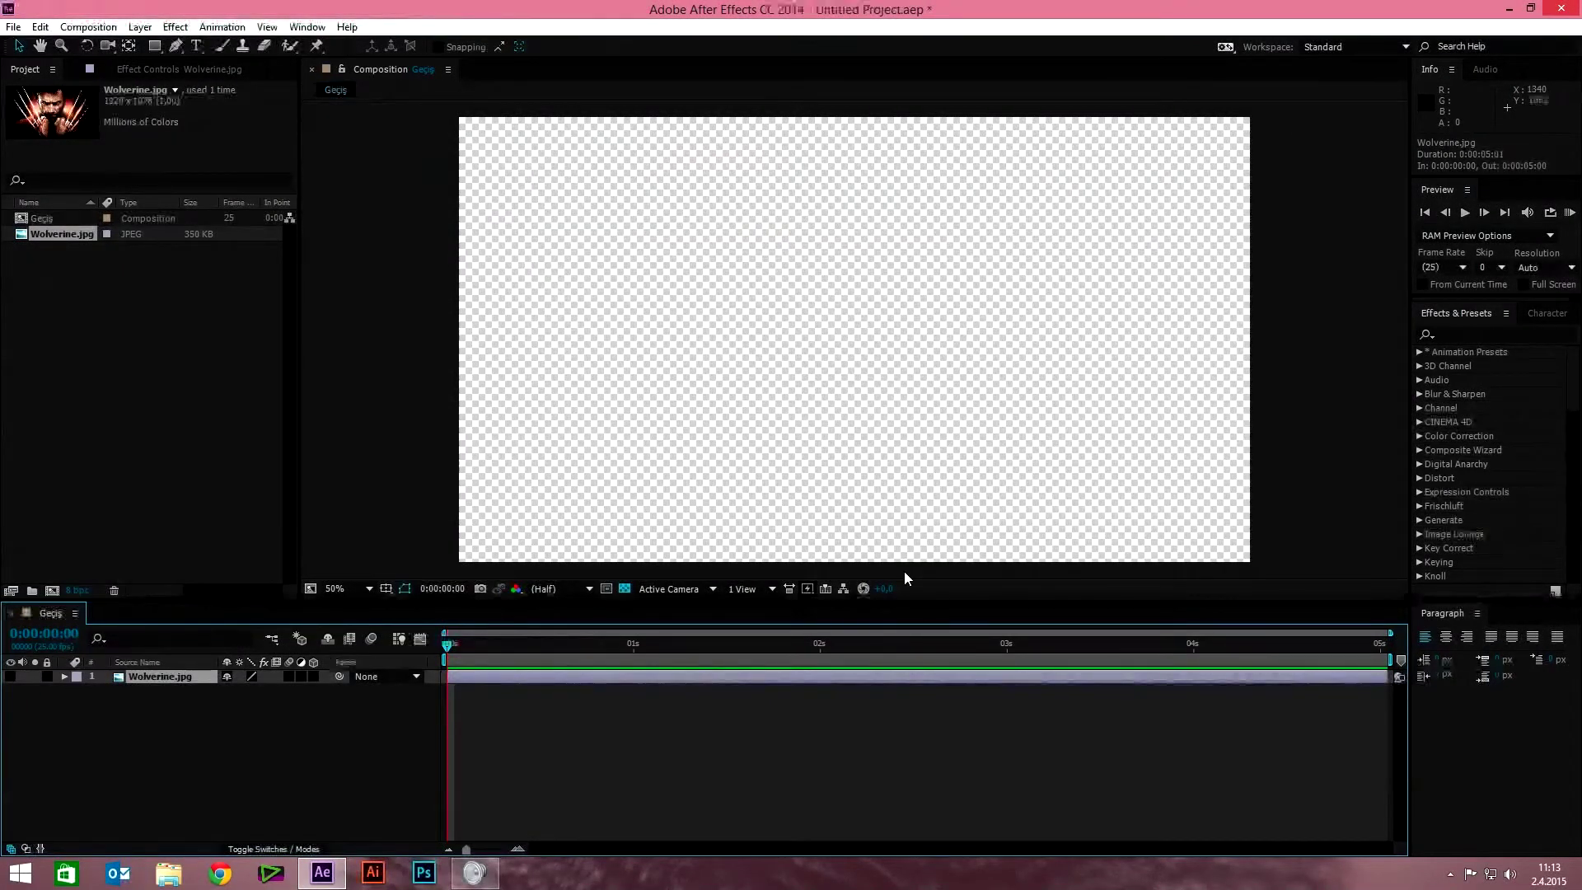
{"action": "left_click", "coordinate": [625, 588]}
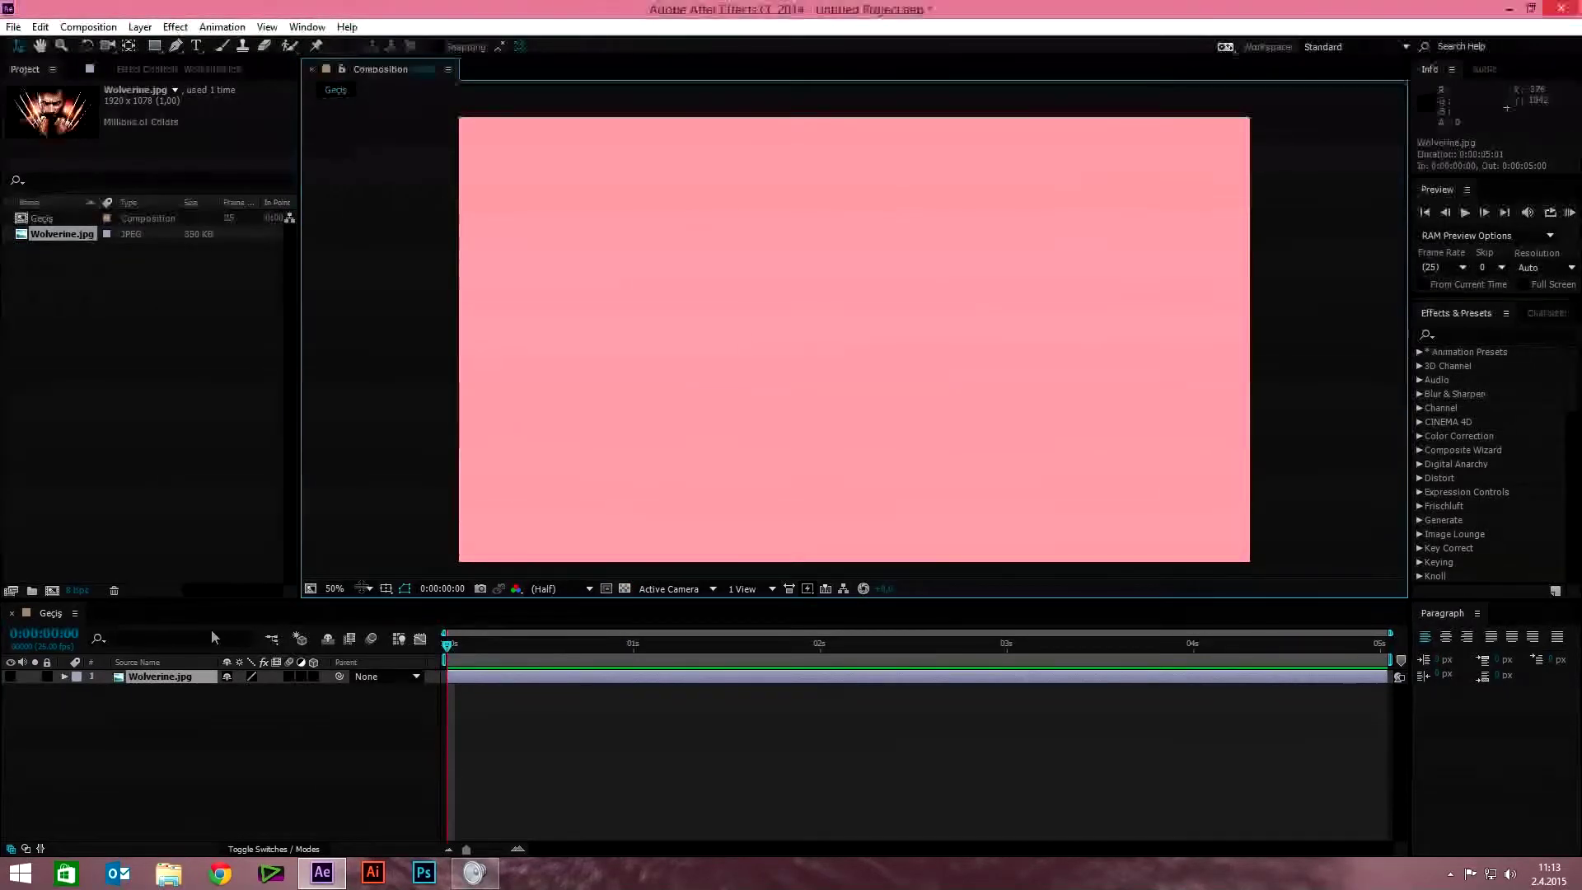
{"action": "left_click", "coordinate": [76, 614]}
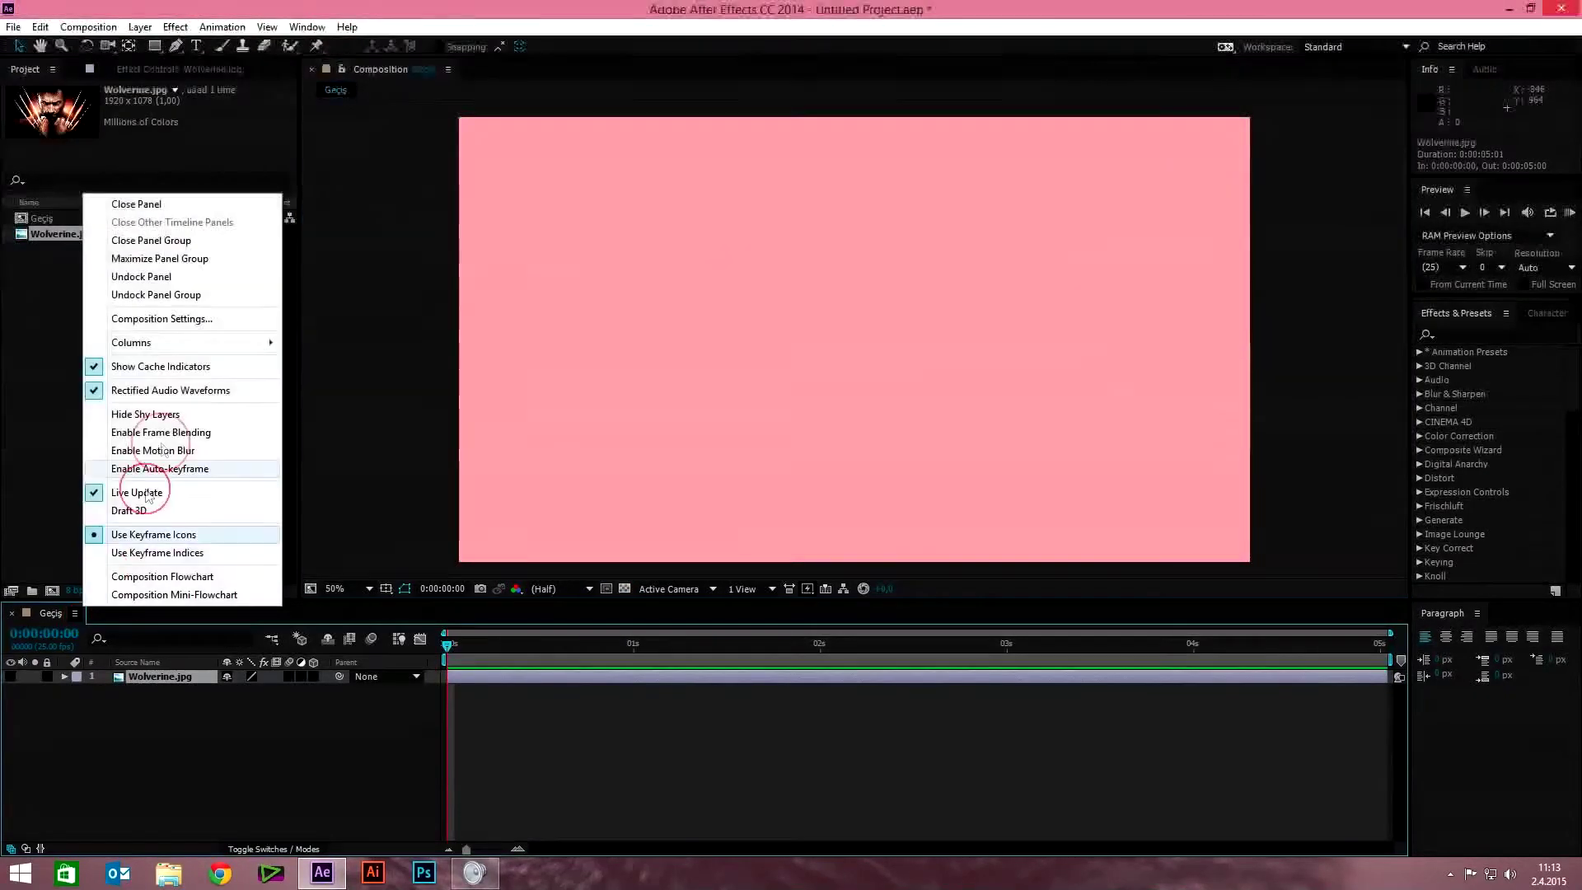
{"action": "left_click", "coordinate": [162, 322]}
{"action": "left_click", "coordinate": [706, 543]}
{"action": "left_click_drag", "start_coordinate": [703, 456], "coordinate": [767, 334]}
{"action": "left_click", "coordinate": [928, 417]}
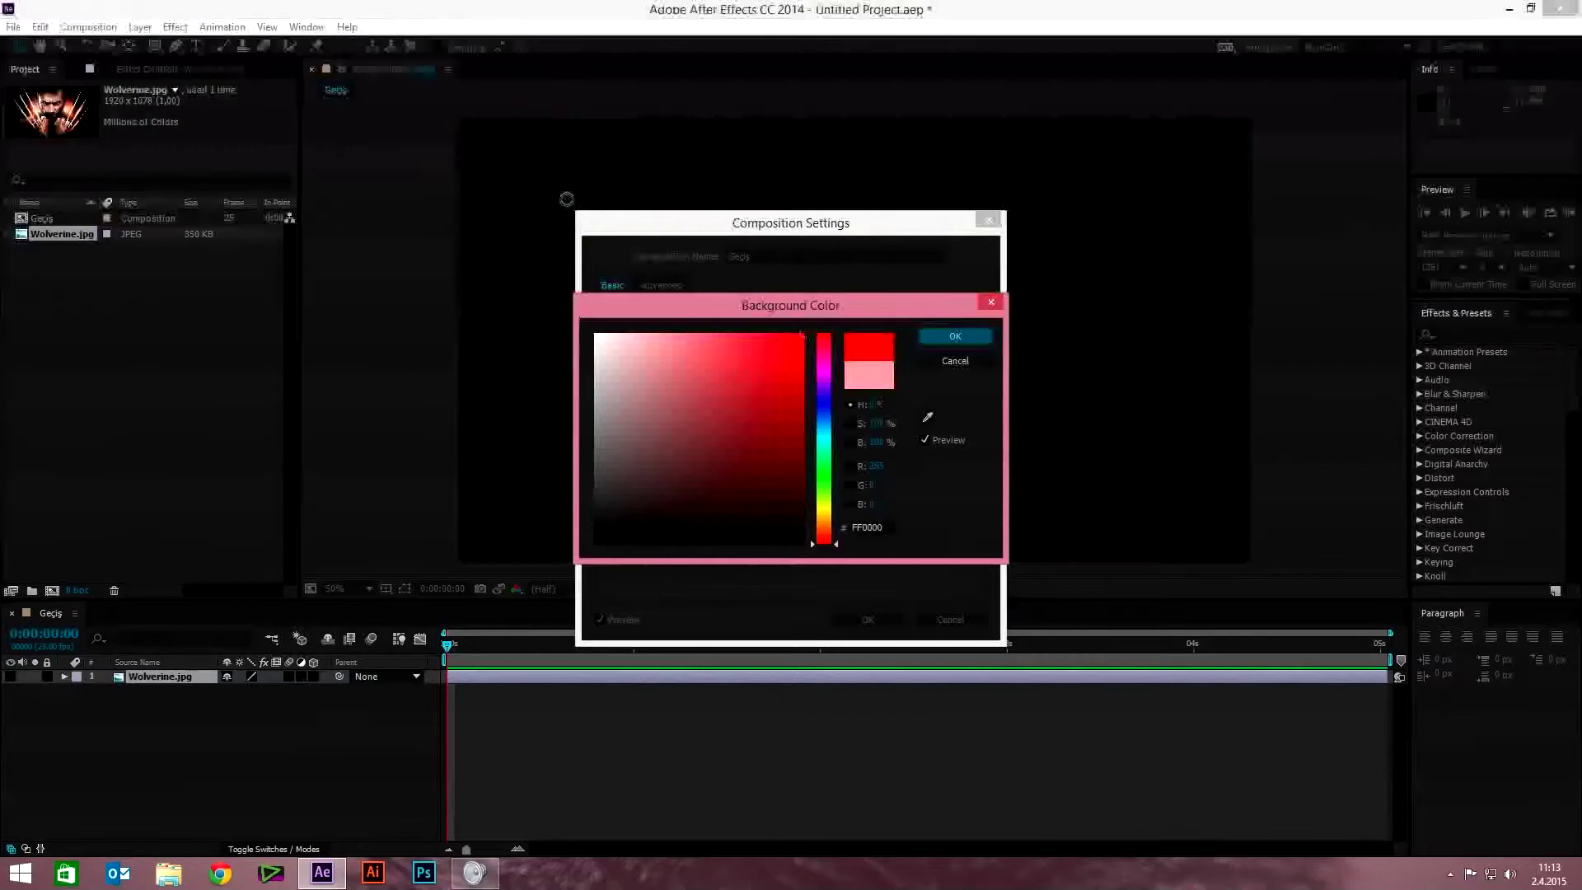
{"action": "left_click", "coordinate": [955, 360]}
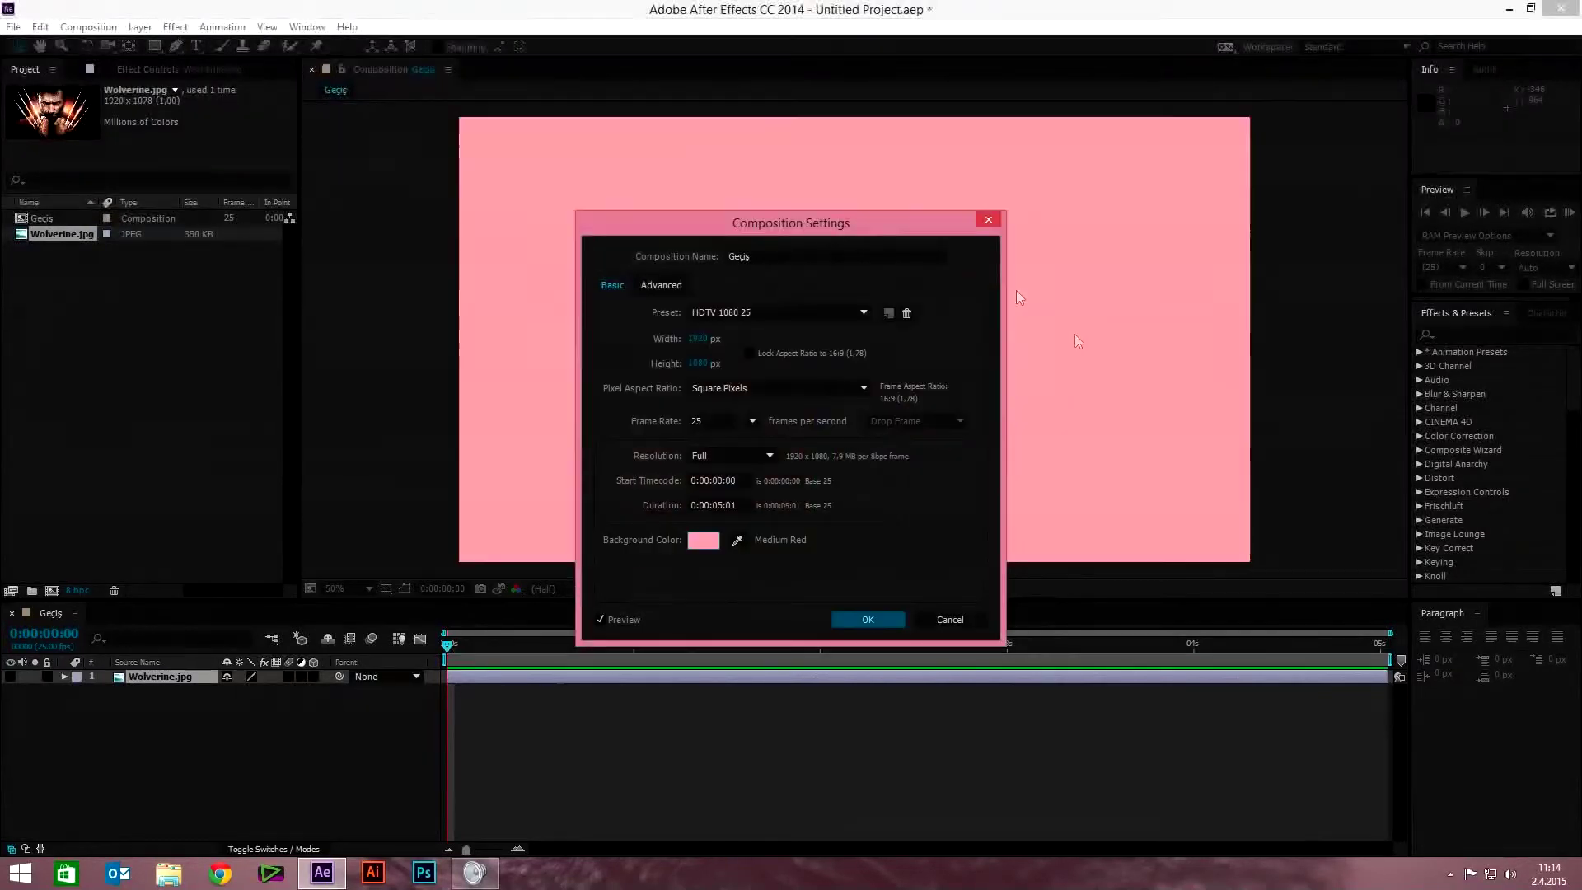
{"action": "left_click", "coordinate": [949, 618]}
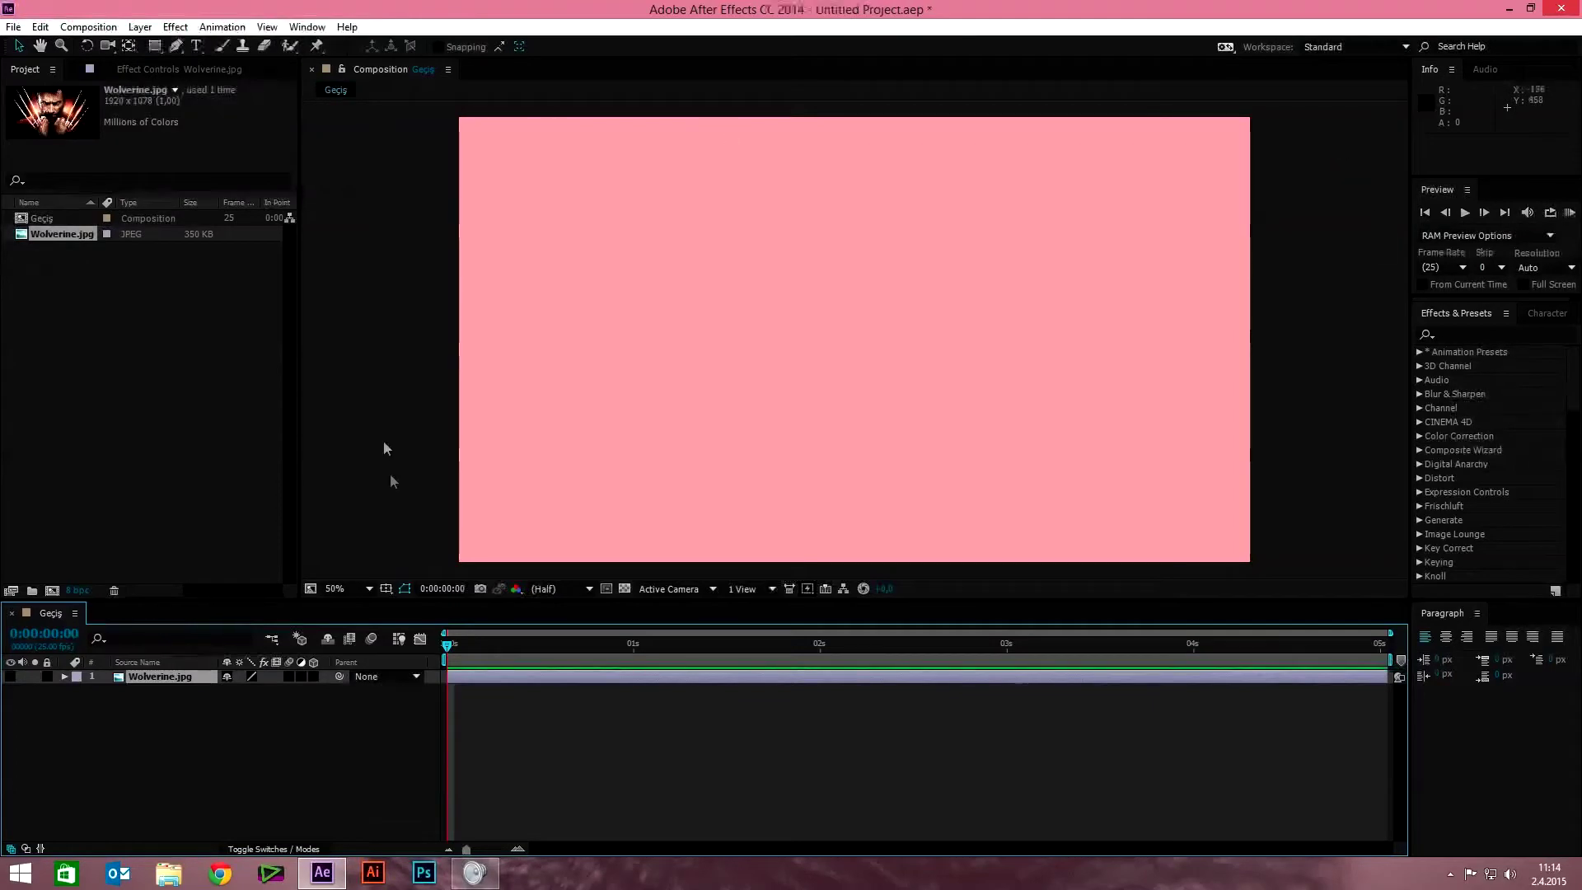
{"action": "left_click", "coordinate": [10, 676]}
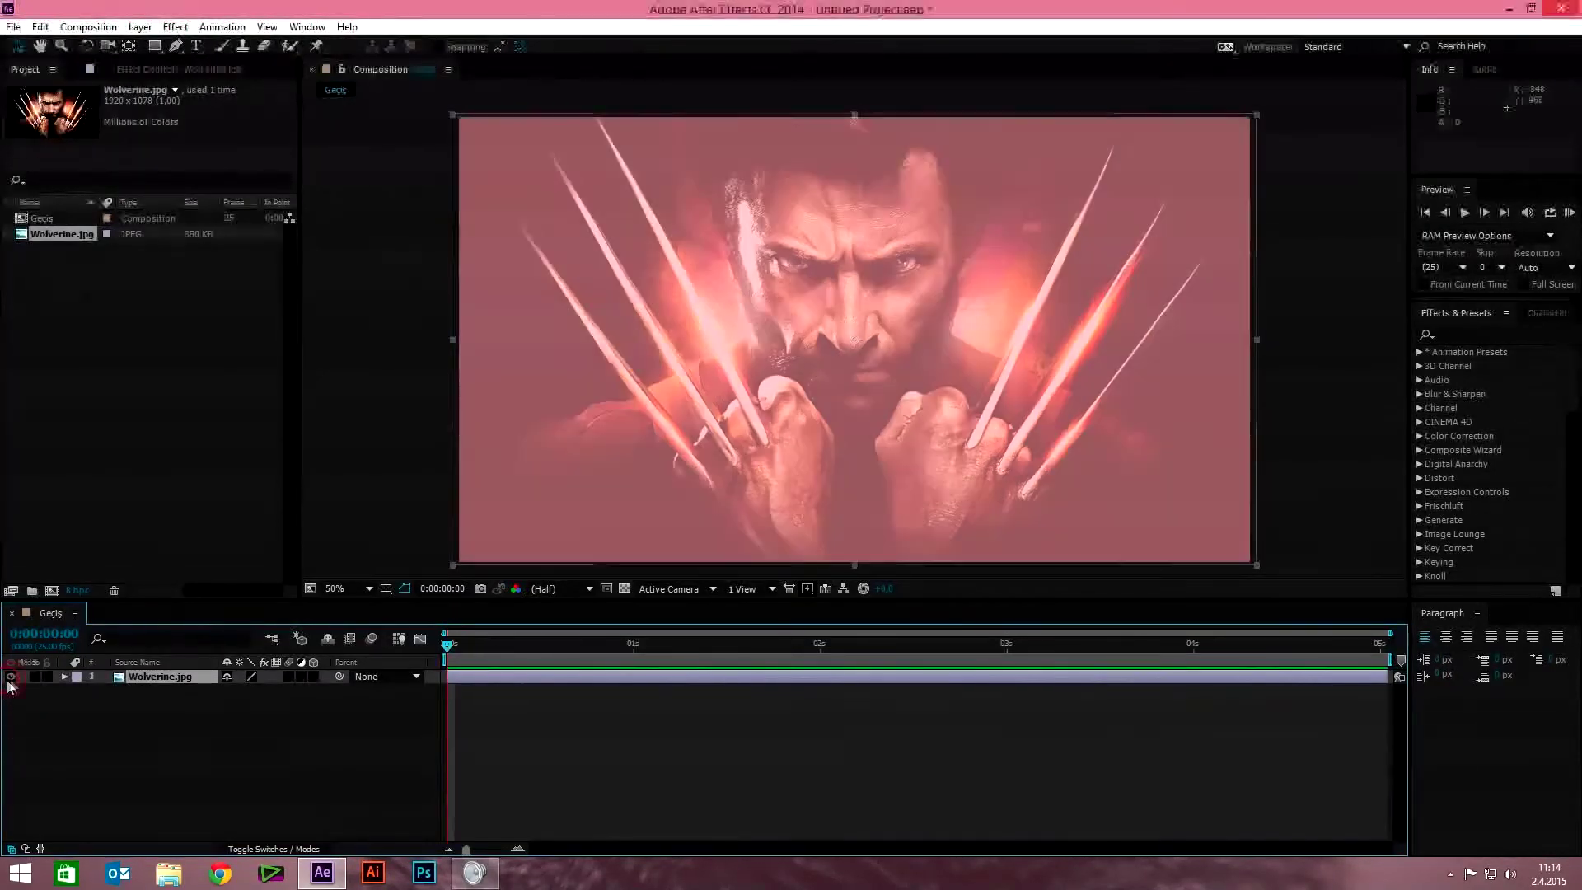
{"action": "left_click", "coordinate": [624, 590]}
{"action": "left_click", "coordinate": [11, 677]}
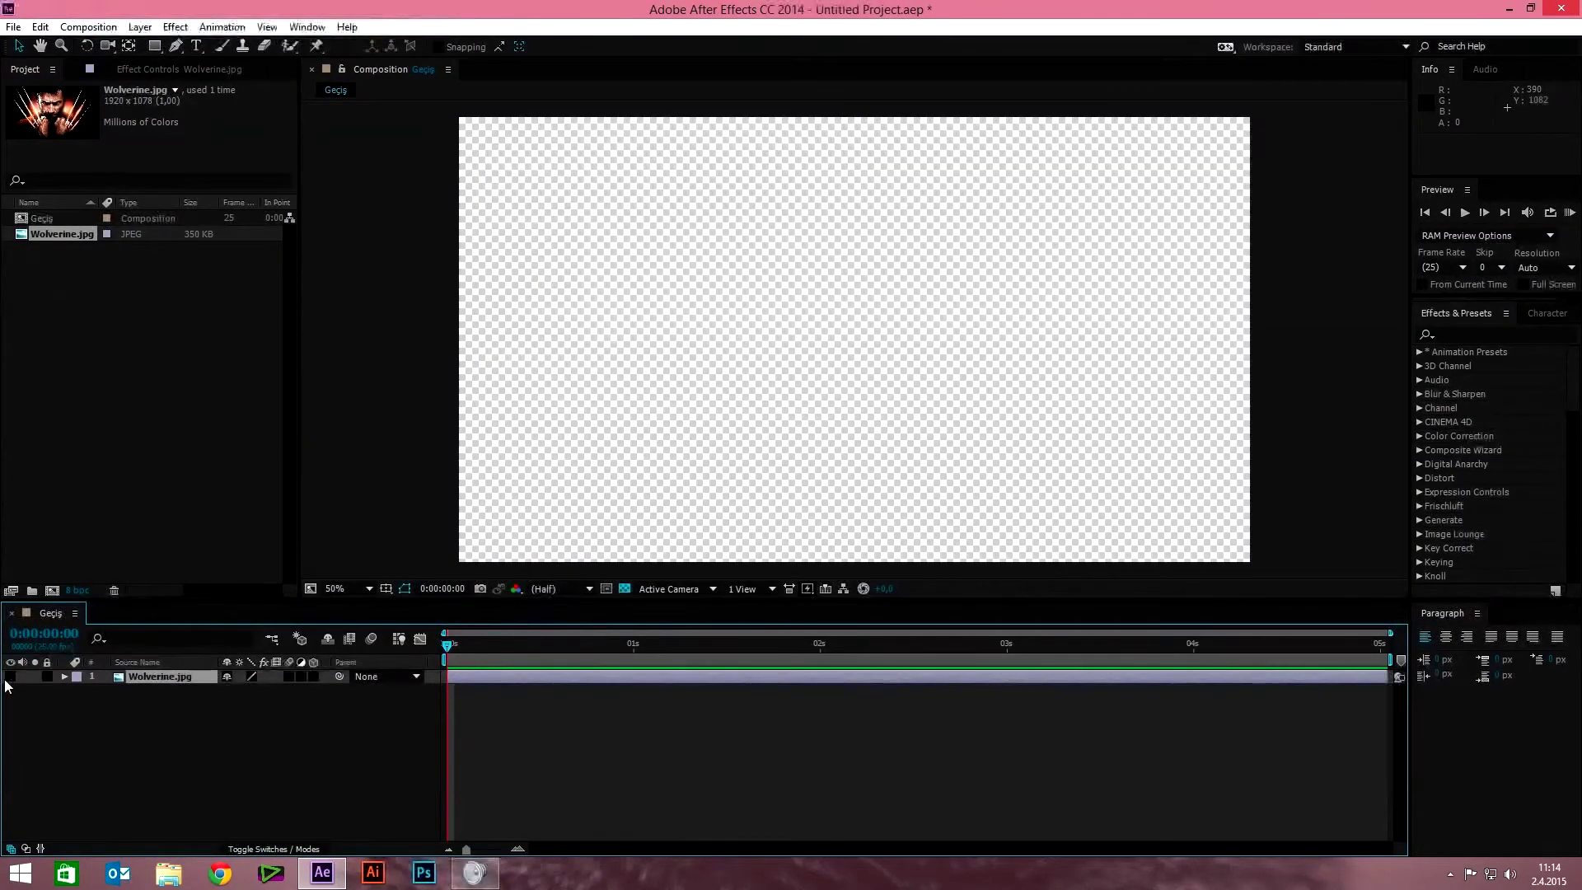
{"action": "left_click", "coordinate": [11, 676]}
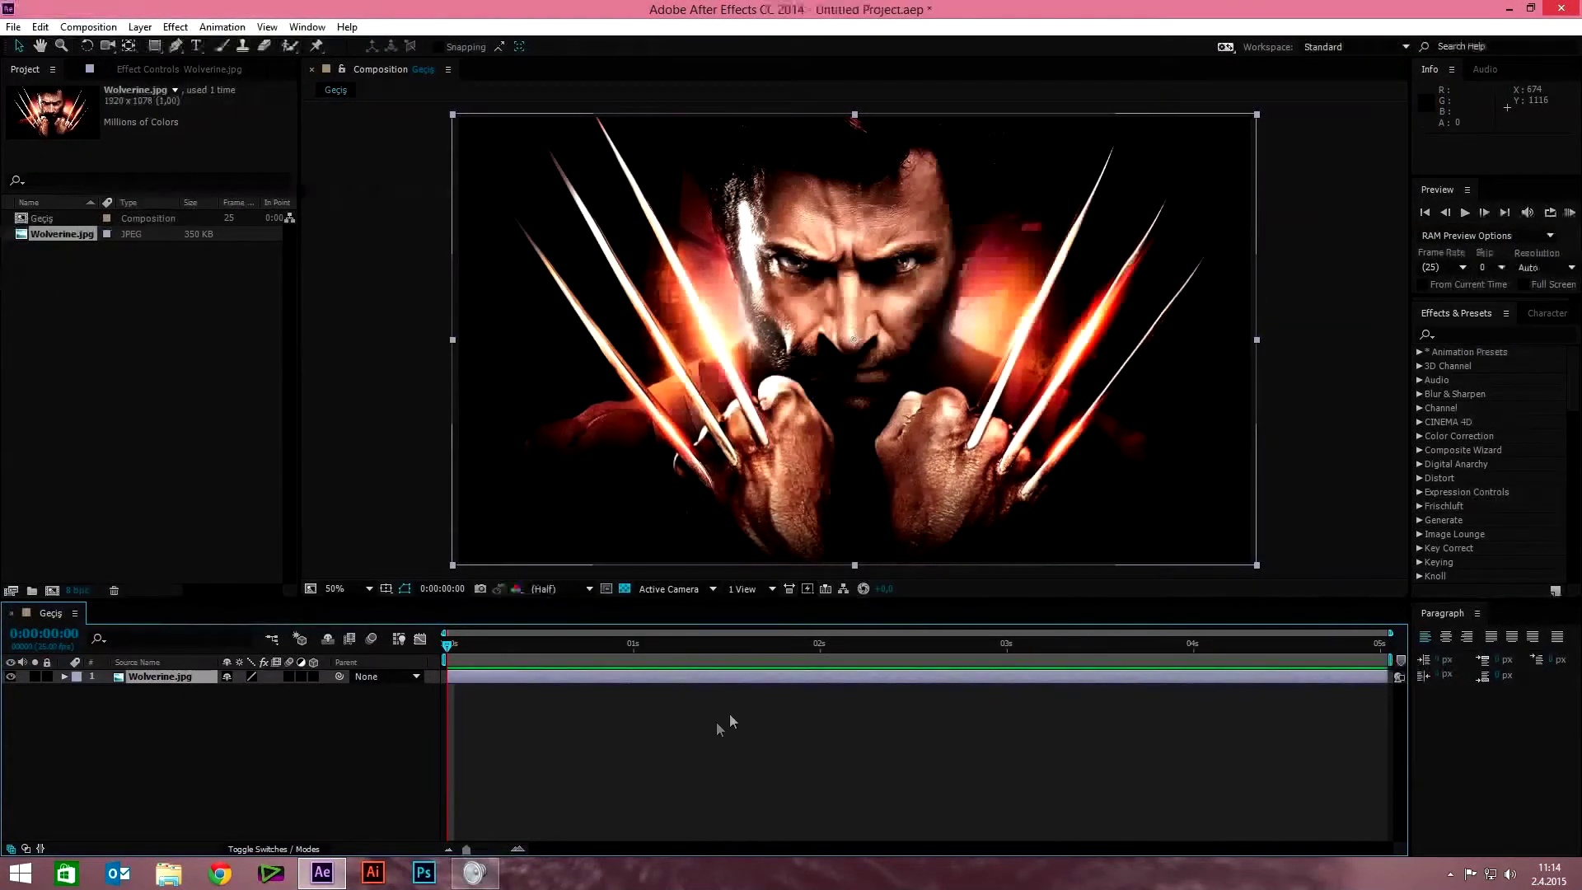
Set the Wolverine layer's Position X to -983, placing it off the frame's left edge
{"action": "key", "text": "p"}
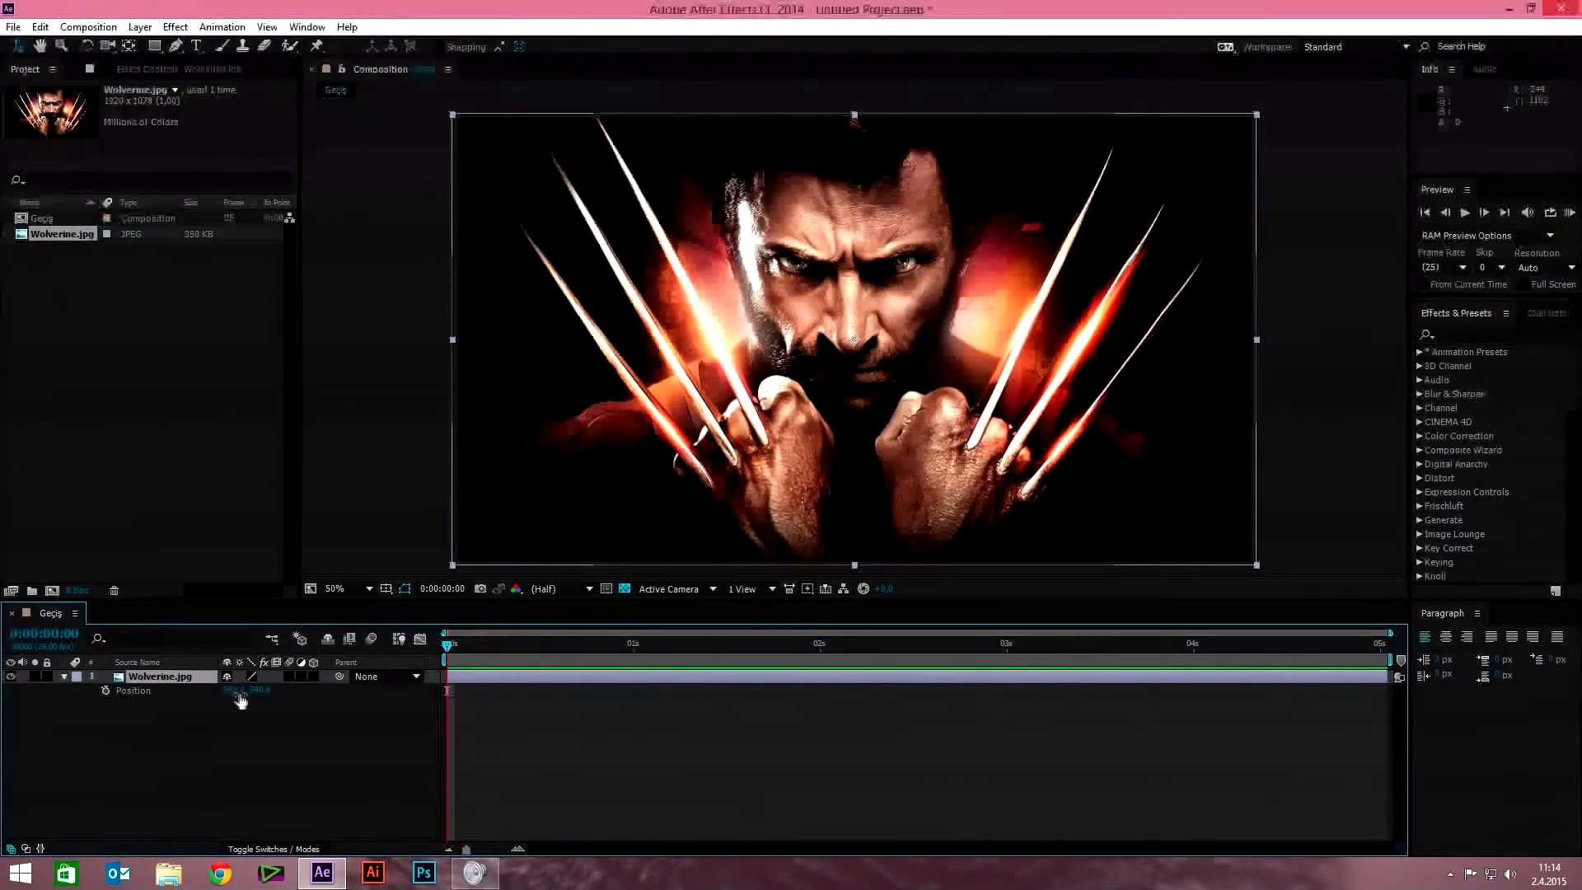
{"action": "left_click_drag", "start_coordinate": [230, 700], "coordinate": [4, 711]}
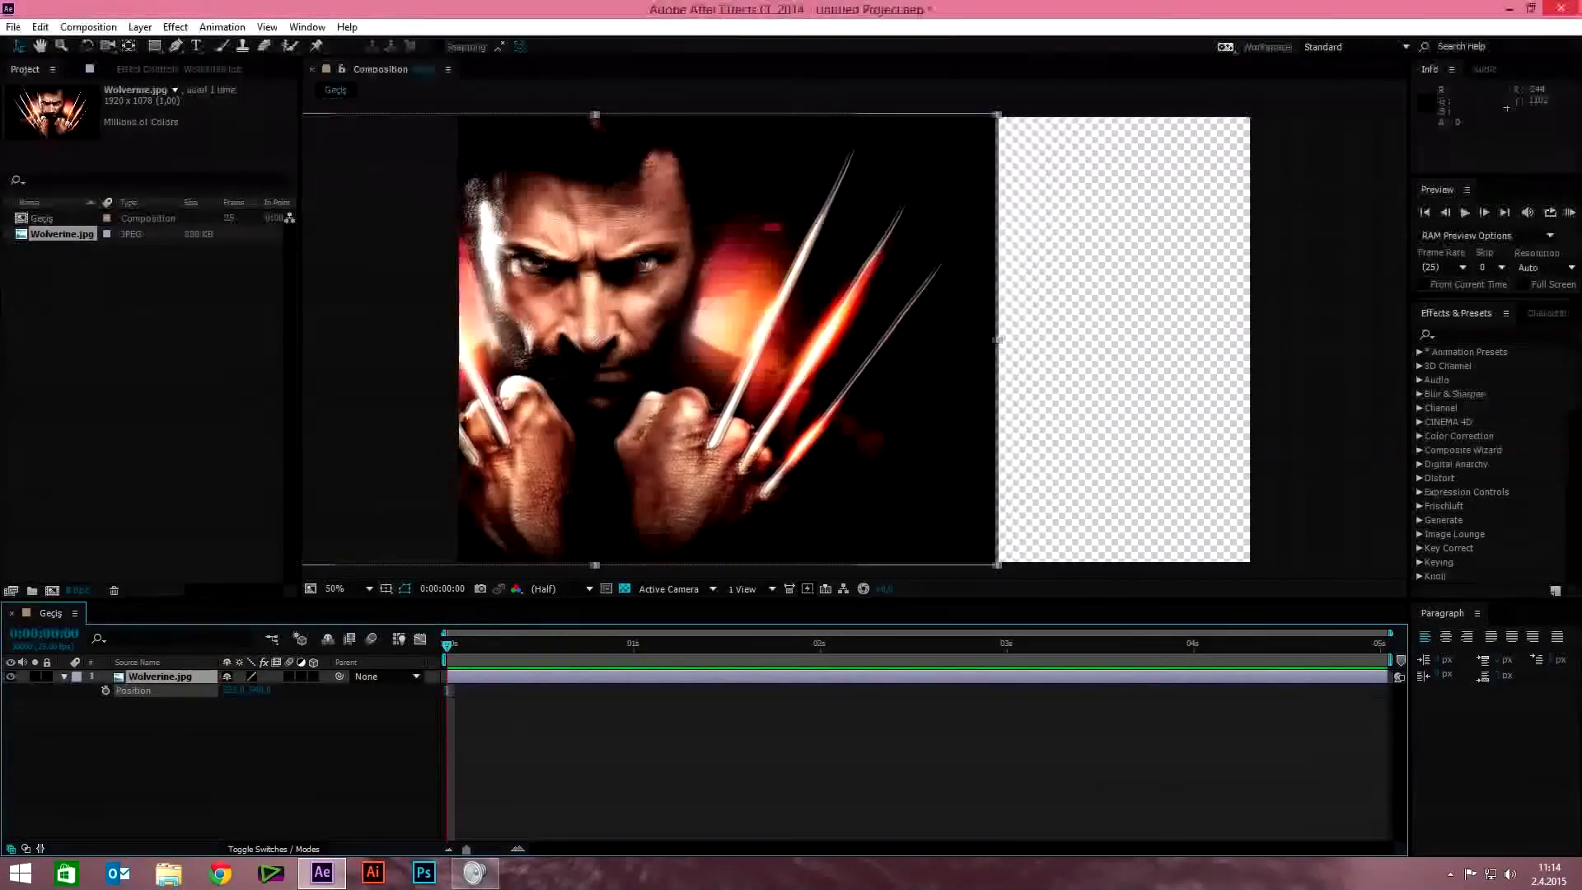
{"action": "left_click_drag", "start_coordinate": [224, 698], "coordinate": [4, 699]}
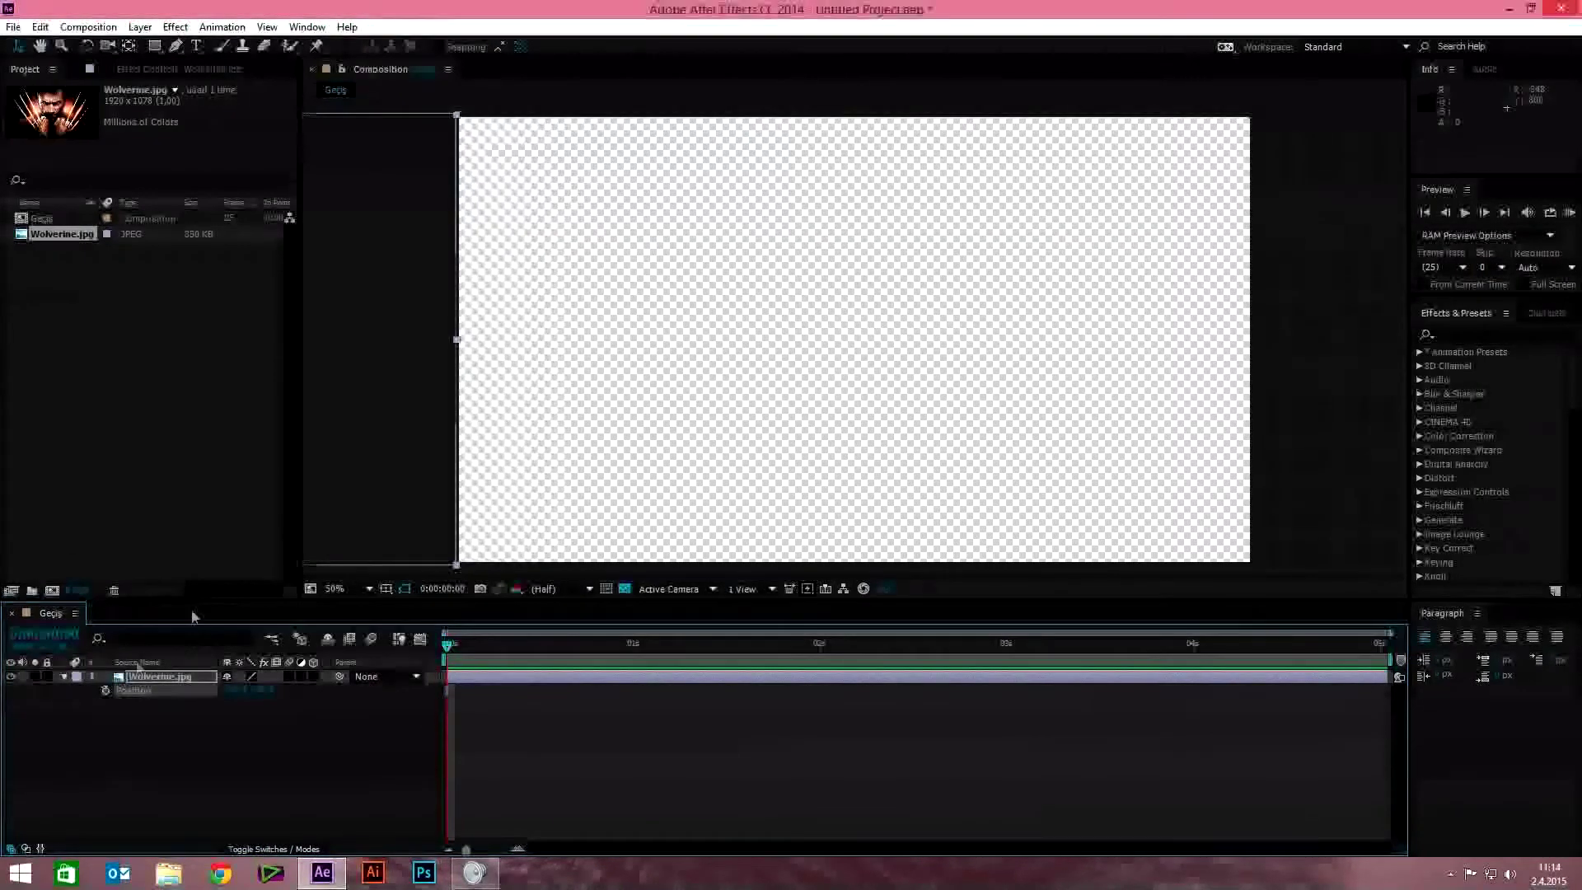
Keyframe Position so the image slides from off-left at 0s to X 940 at frame 20
{"action": "left_click", "coordinate": [106, 690]}
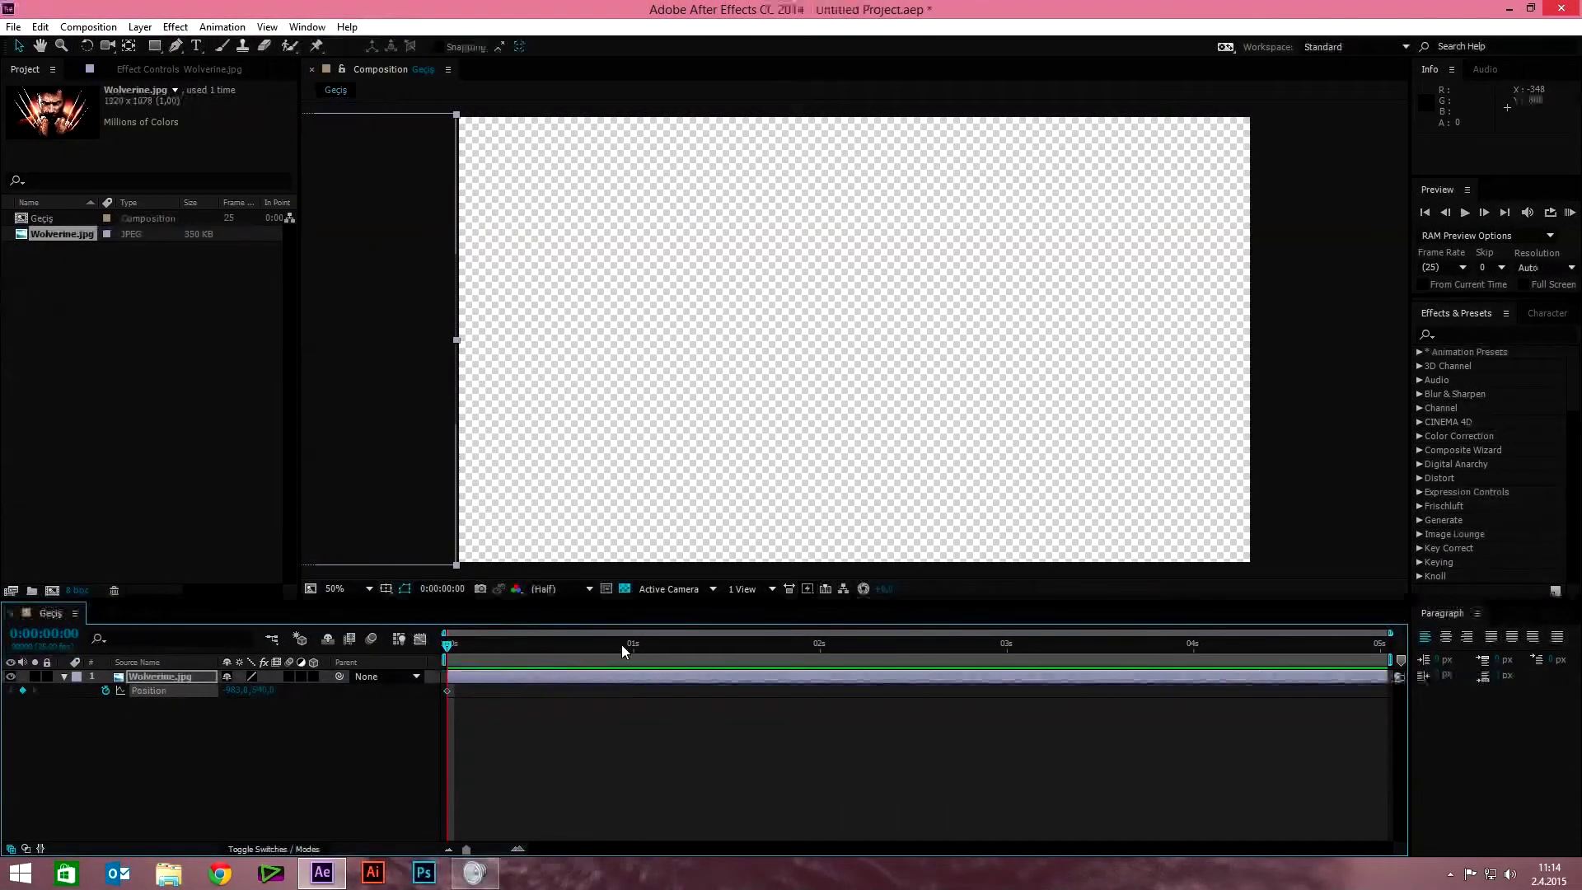
{"action": "left_click", "coordinate": [589, 645]}
{"action": "left_click_drag", "start_coordinate": [590, 646], "coordinate": [594, 648]}
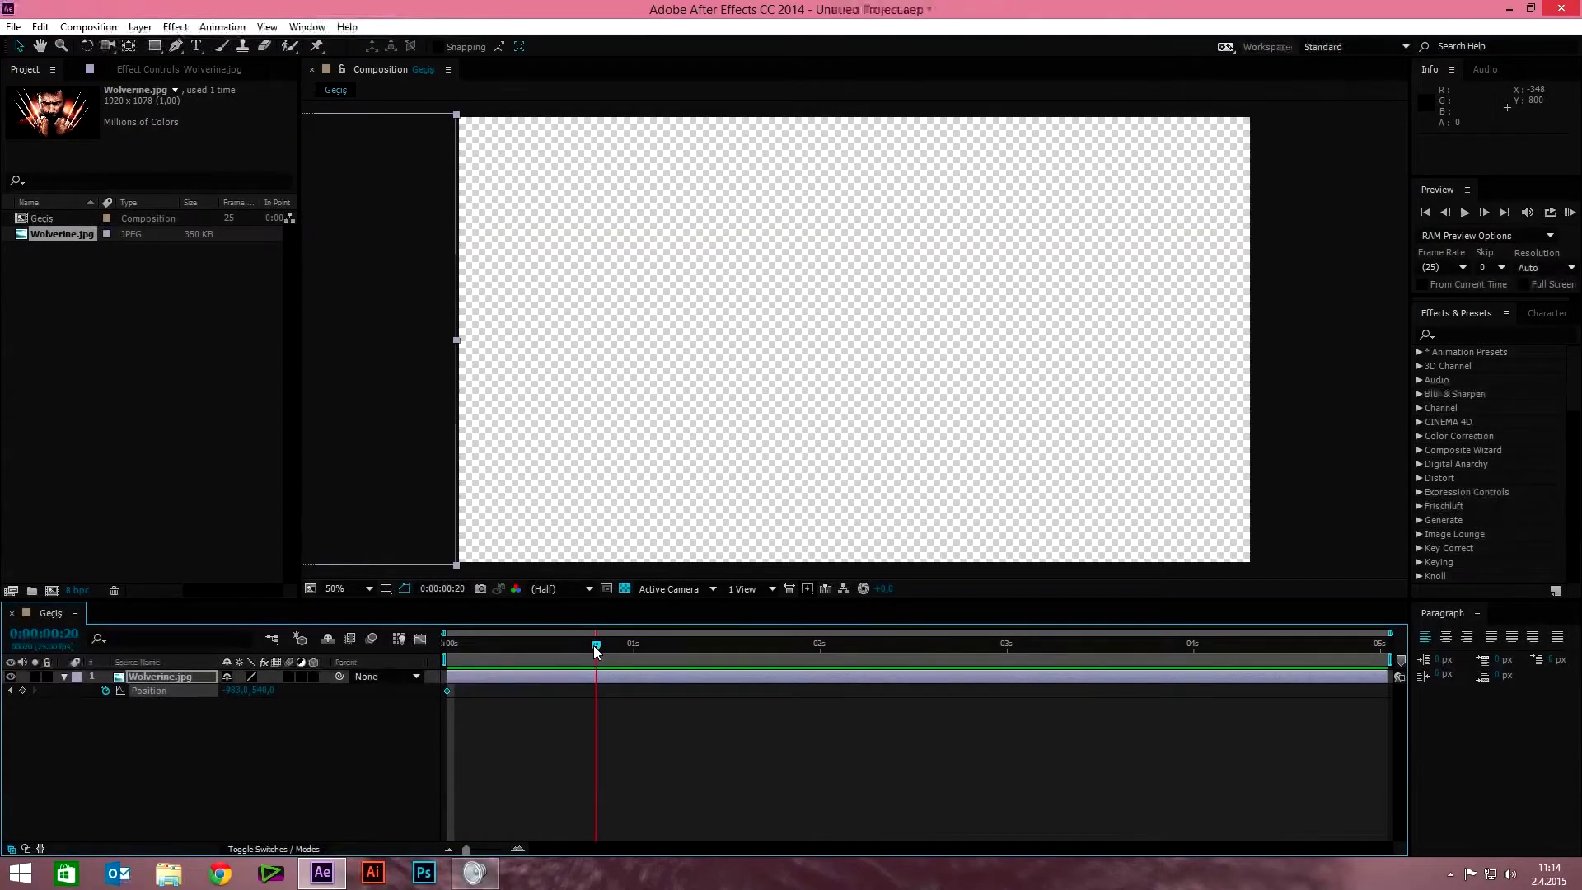
{"action": "left_click", "coordinate": [236, 690]}
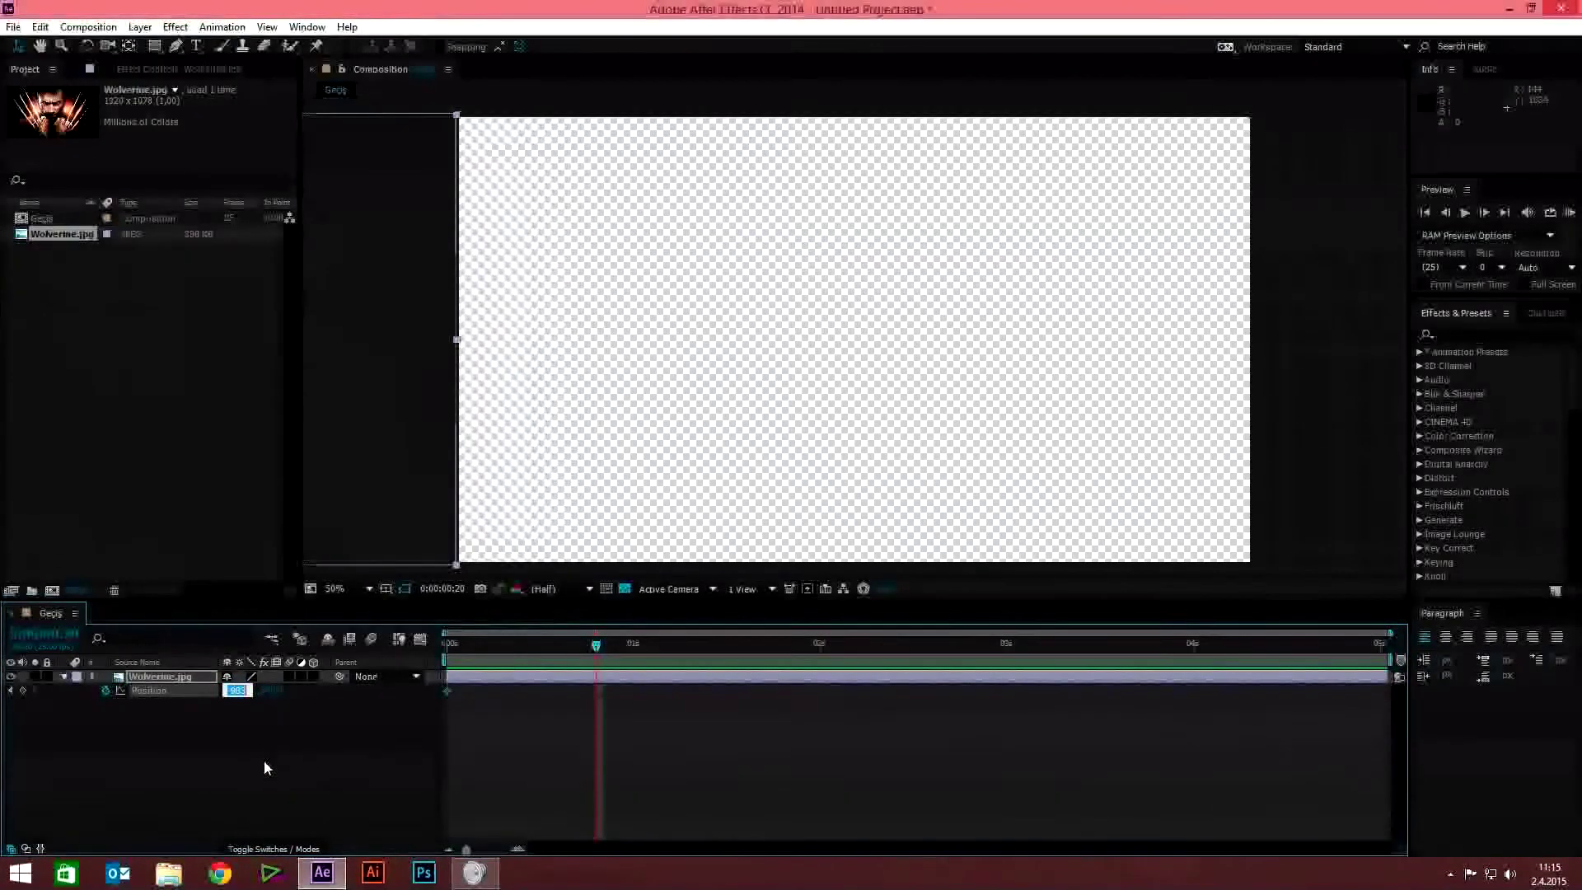
{"action": "type", "text": "940"}
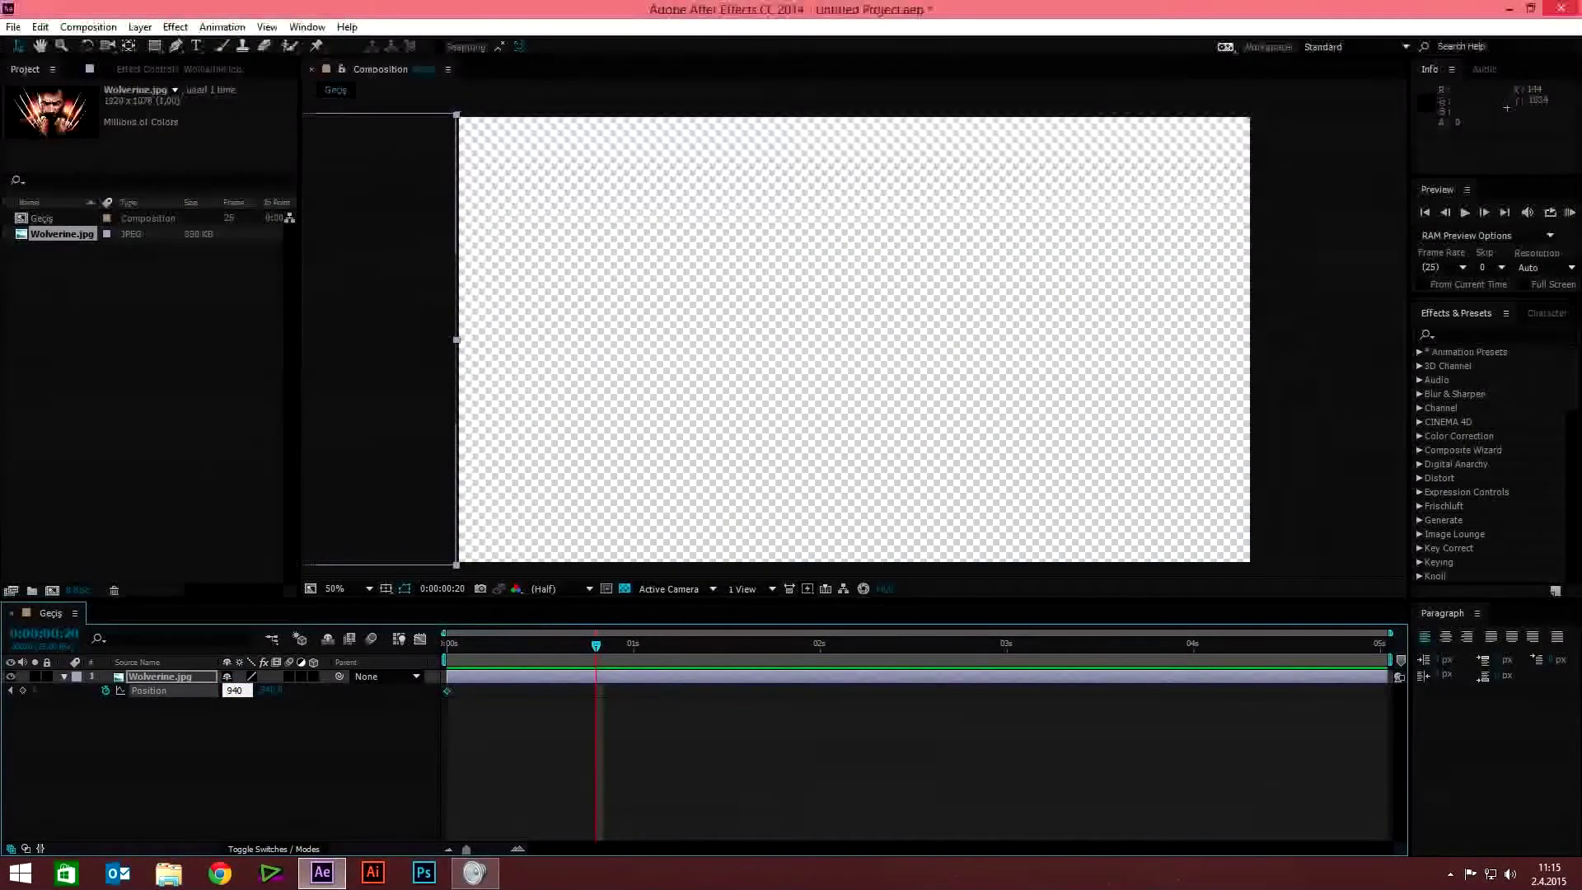
{"action": "key", "text": "Return"}
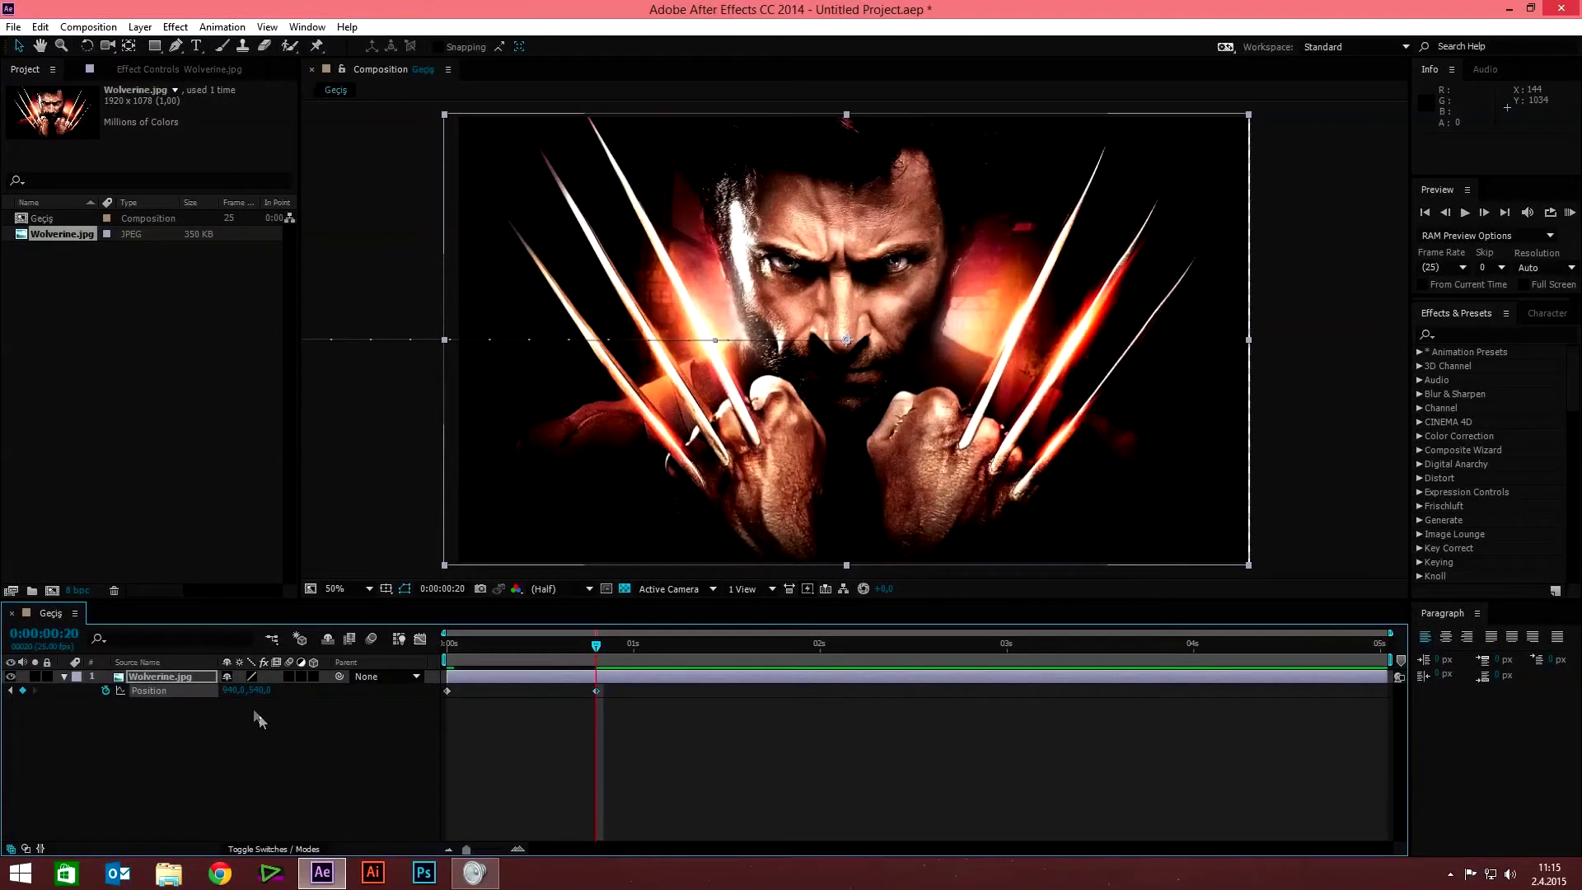
{"action": "left_click_drag", "start_coordinate": [226, 692], "coordinate": [232, 695]}
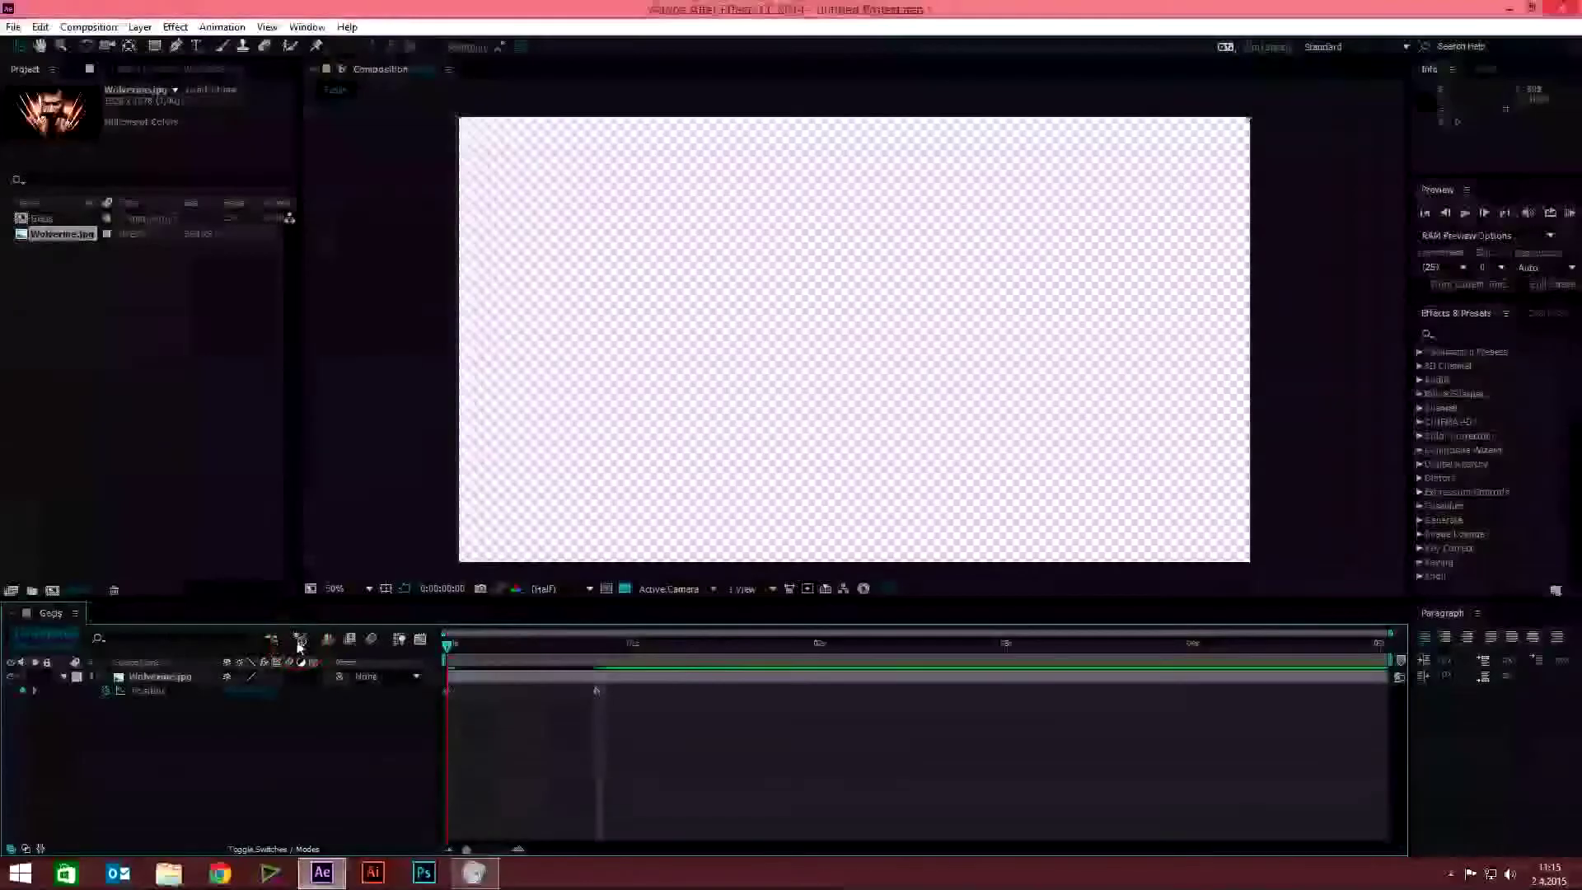
Preview the slide-in, then return to frame 20 and collapse the layer's properties
{"action": "key", "text": "space"}
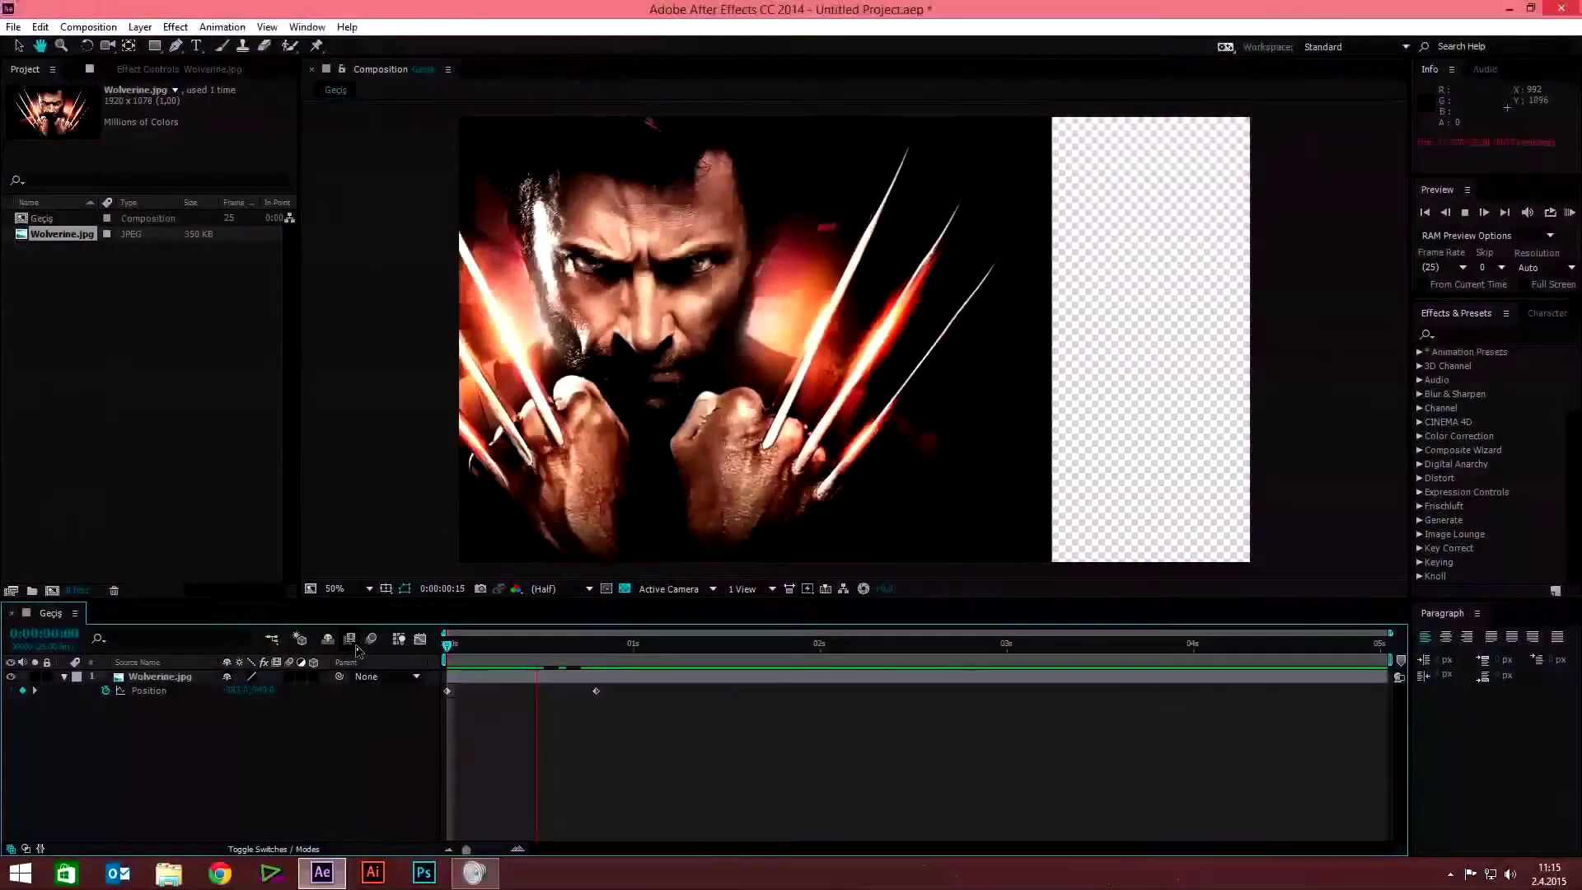
{"action": "key", "text": "space"}
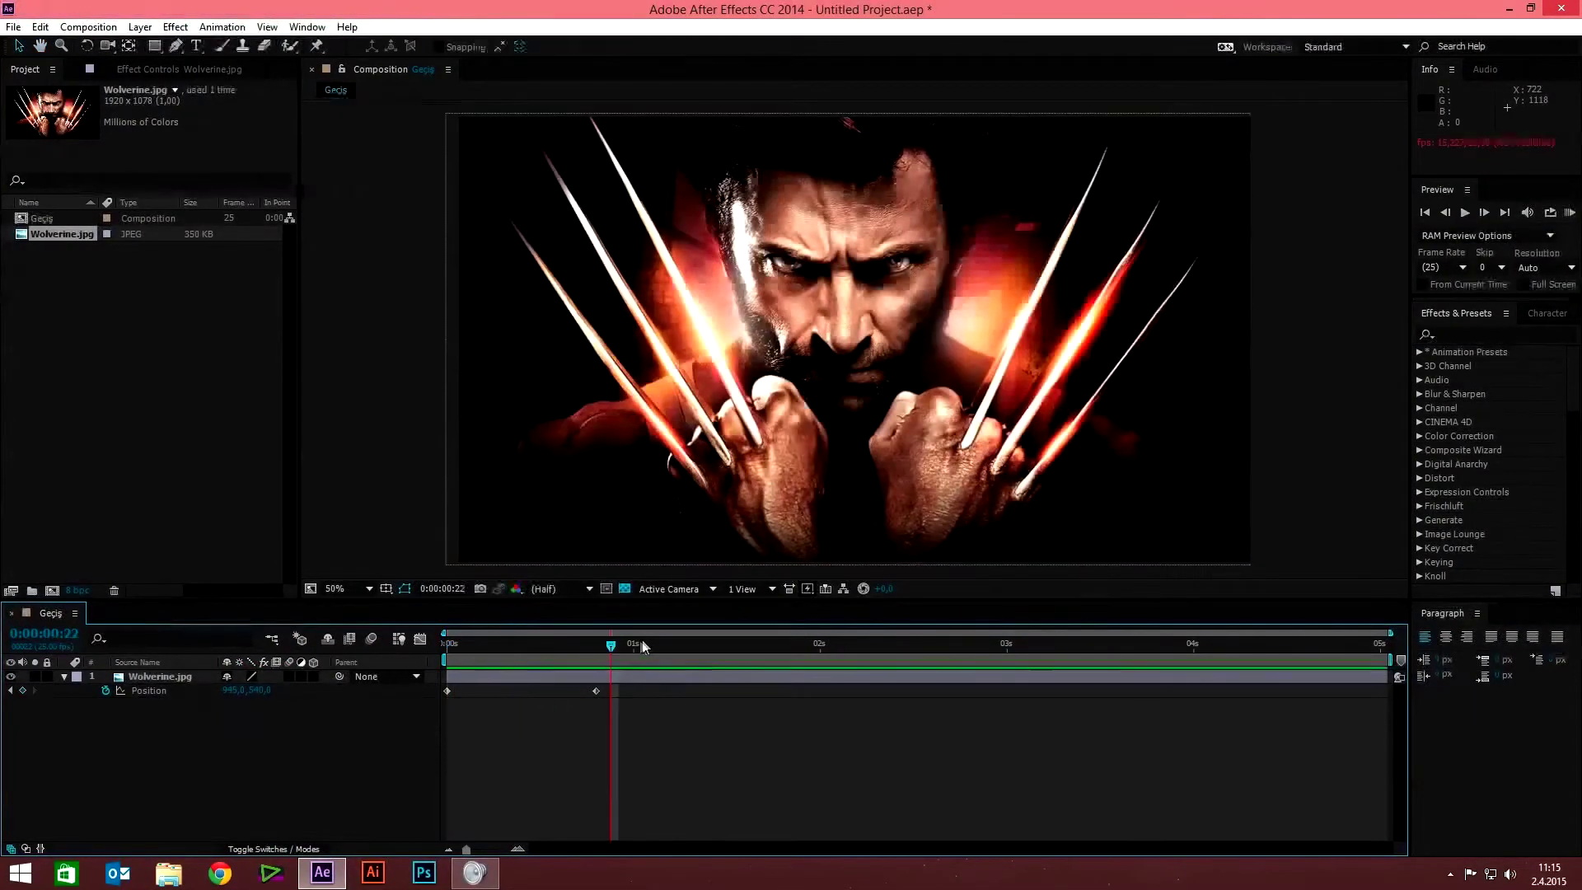
{"action": "key", "text": "space"}
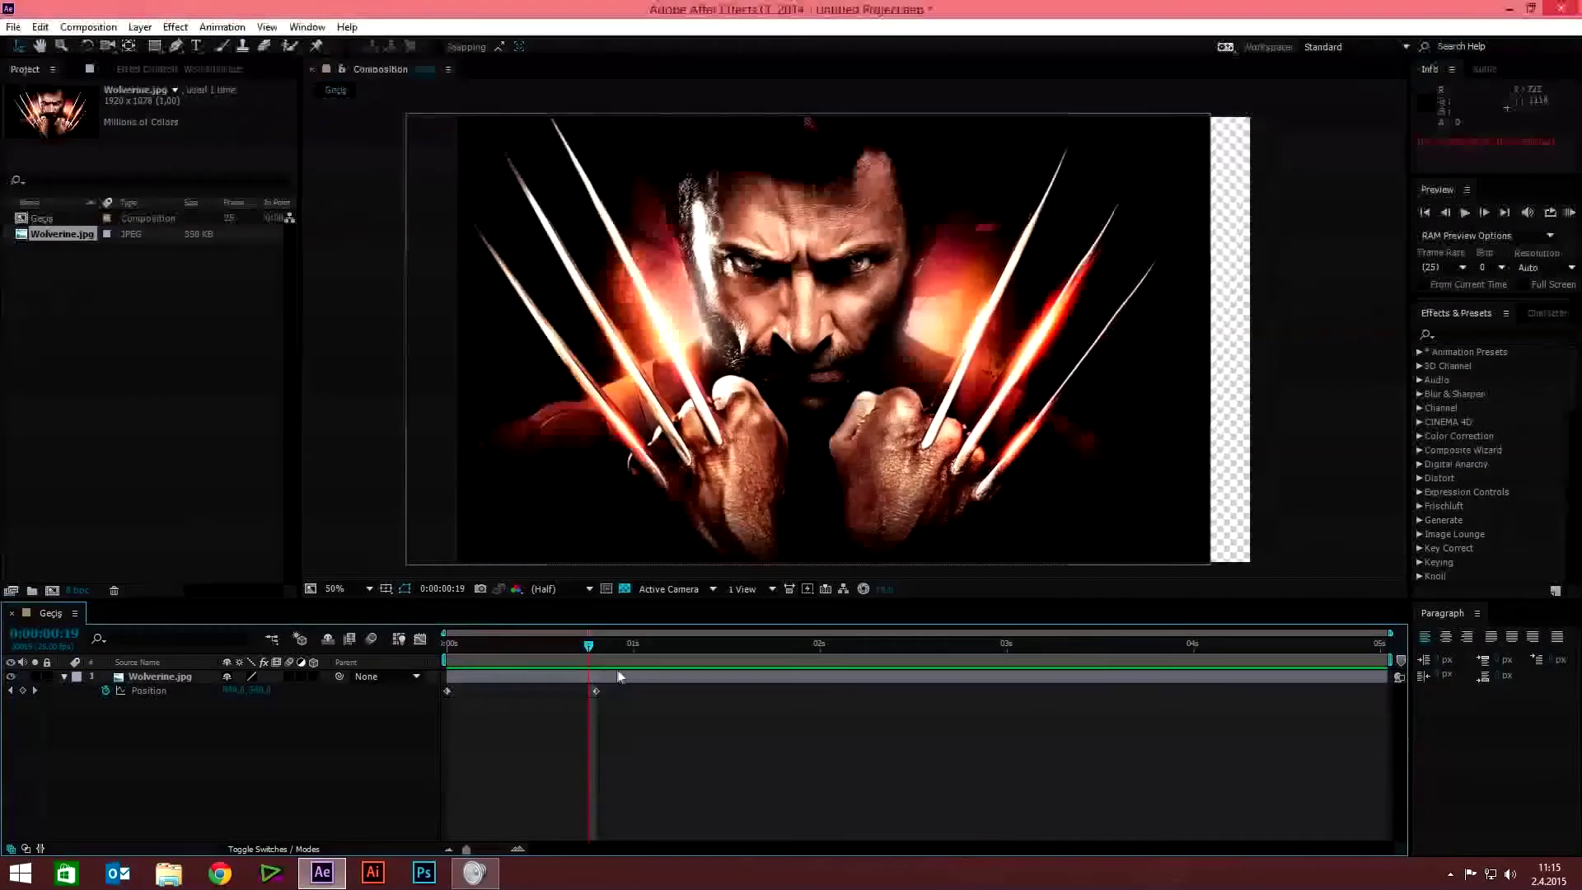
{"action": "left_click_drag", "start_coordinate": [593, 659], "coordinate": [597, 654]}
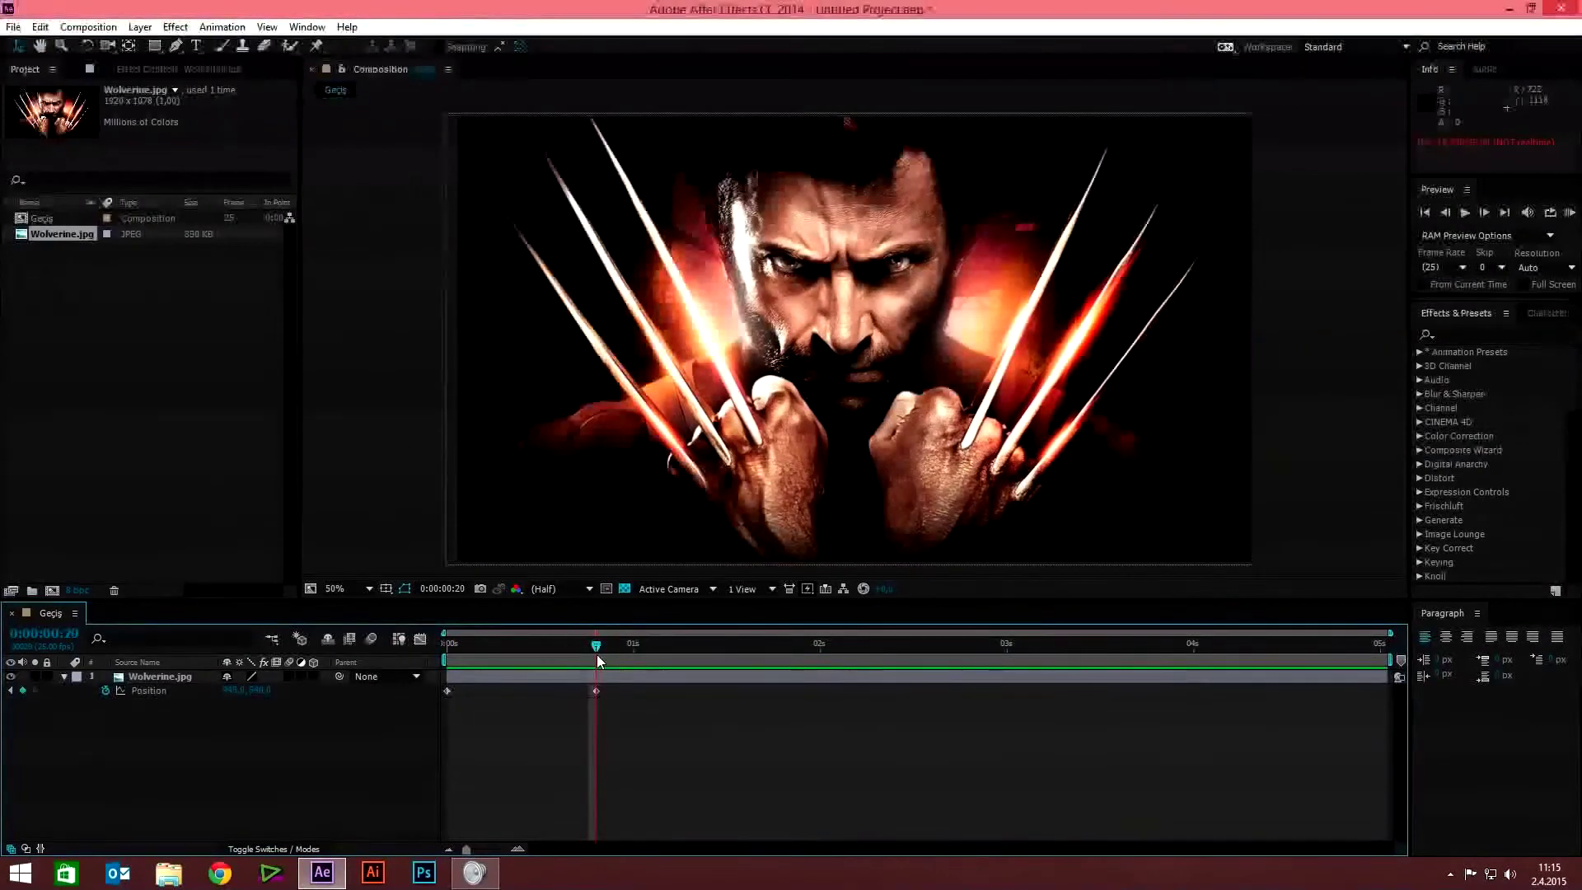
{"action": "left_click", "coordinate": [63, 676]}
{"action": "left_click", "coordinate": [122, 679]}
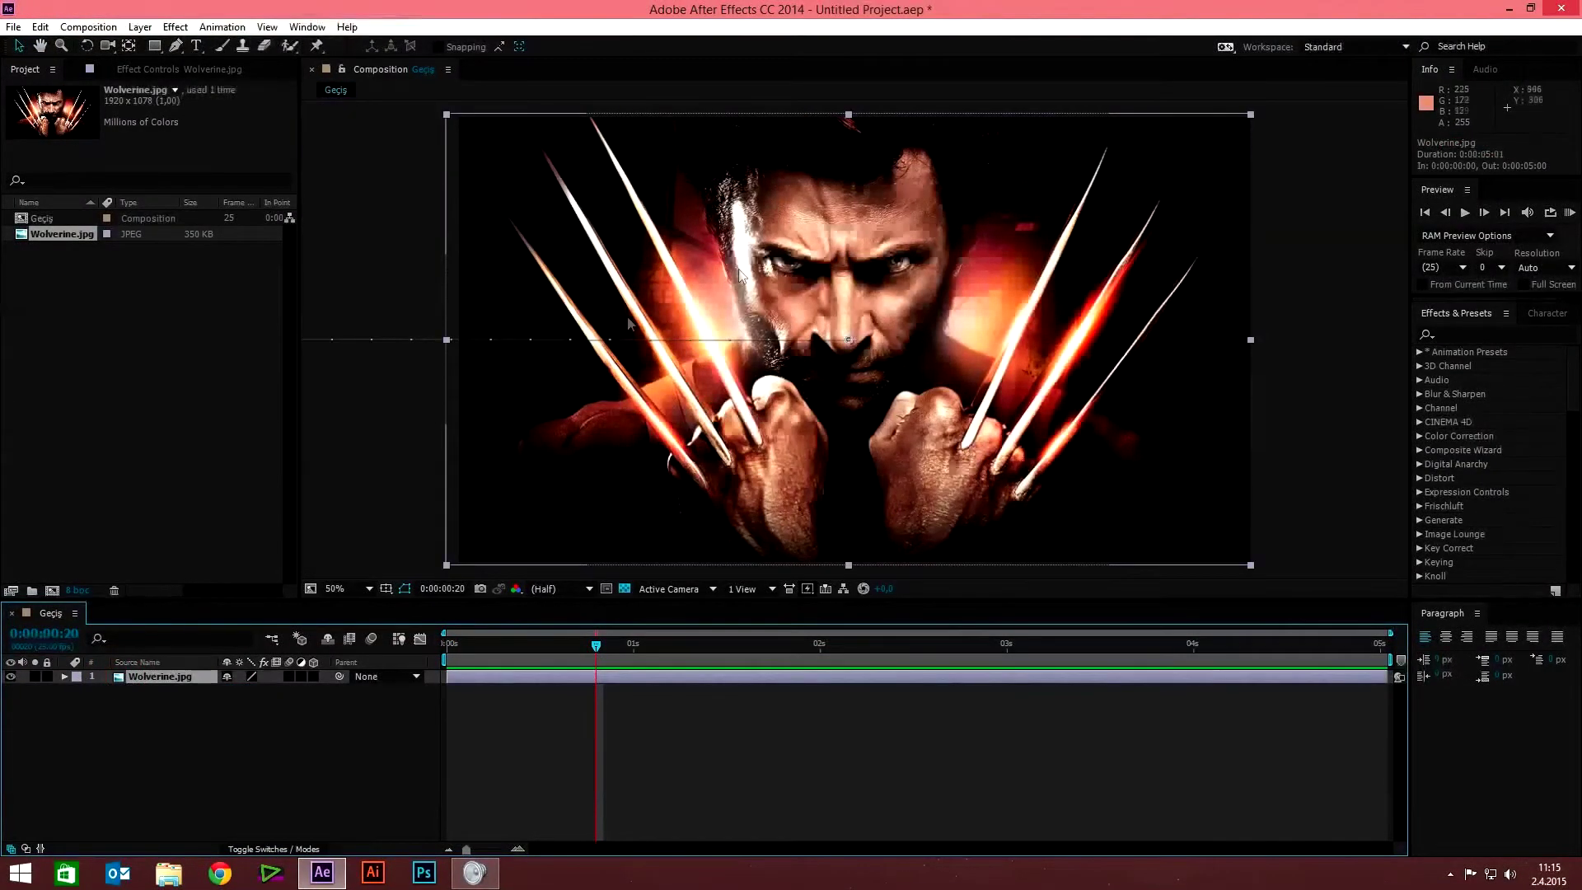
Turn on motion blur for both the composition and the Wolverine layer
{"action": "left_click", "coordinate": [64, 676]}
{"action": "left_click", "coordinate": [65, 676]}
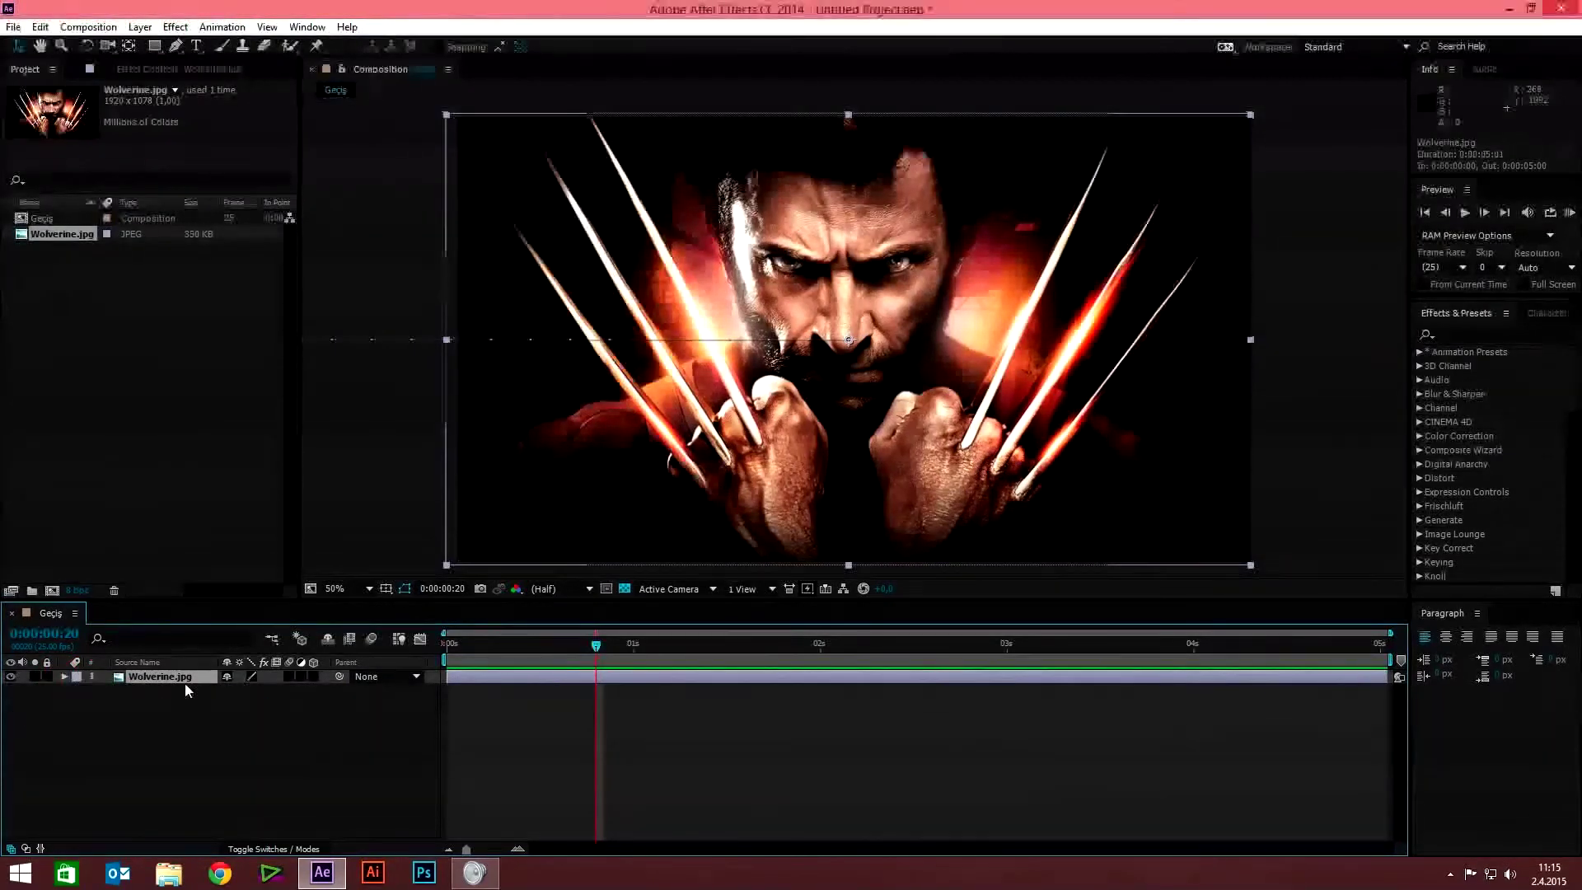
{"action": "key", "text": "u"}
{"action": "left_click", "coordinate": [373, 640]}
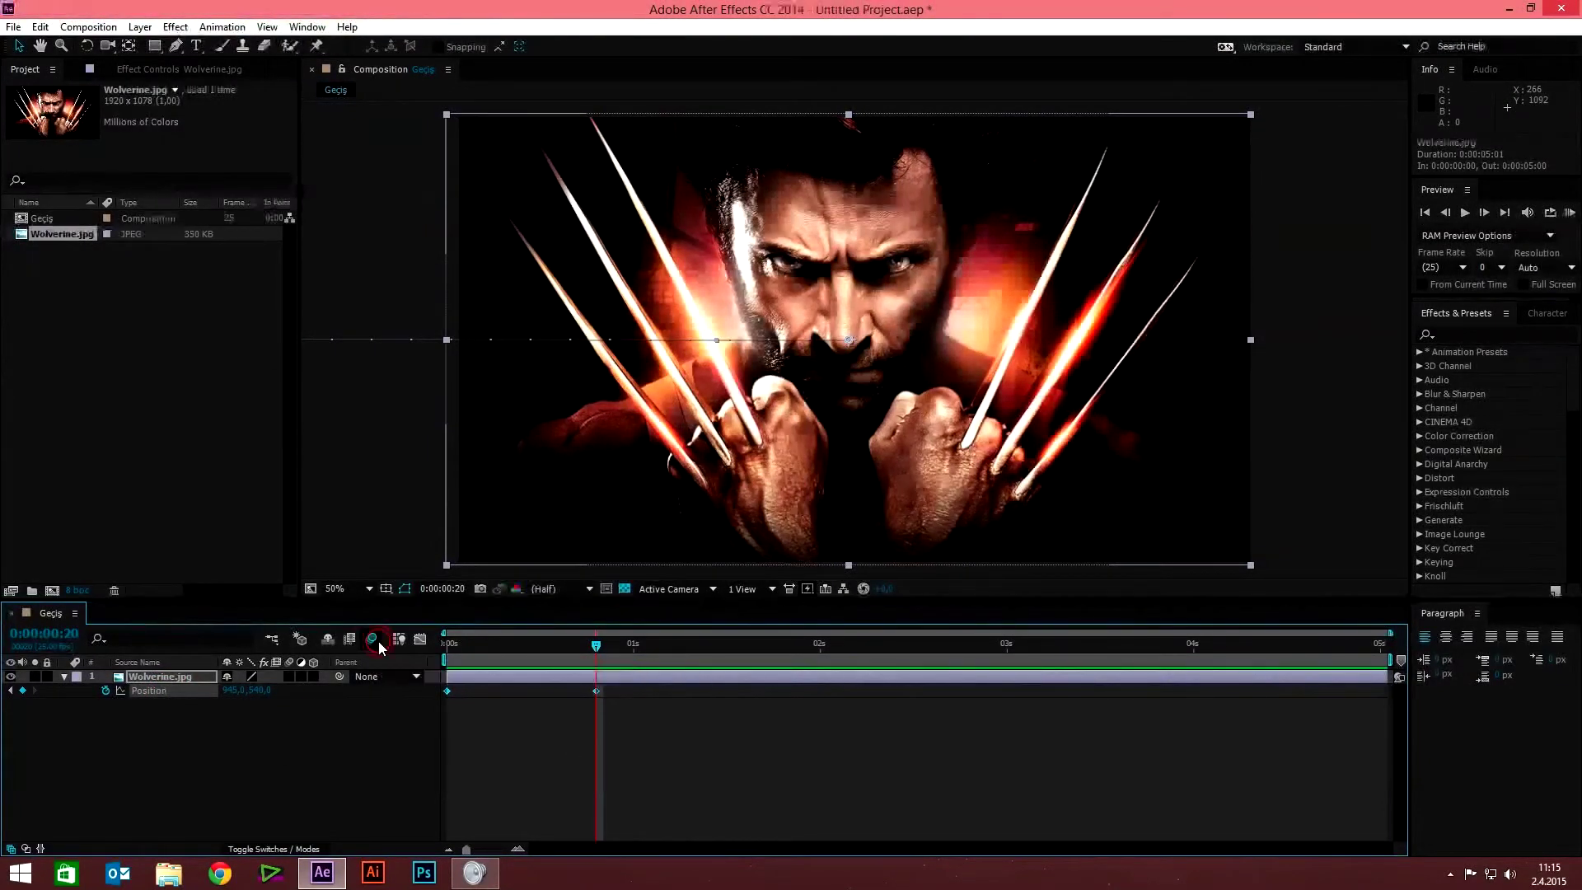
{"action": "left_click", "coordinate": [290, 675]}
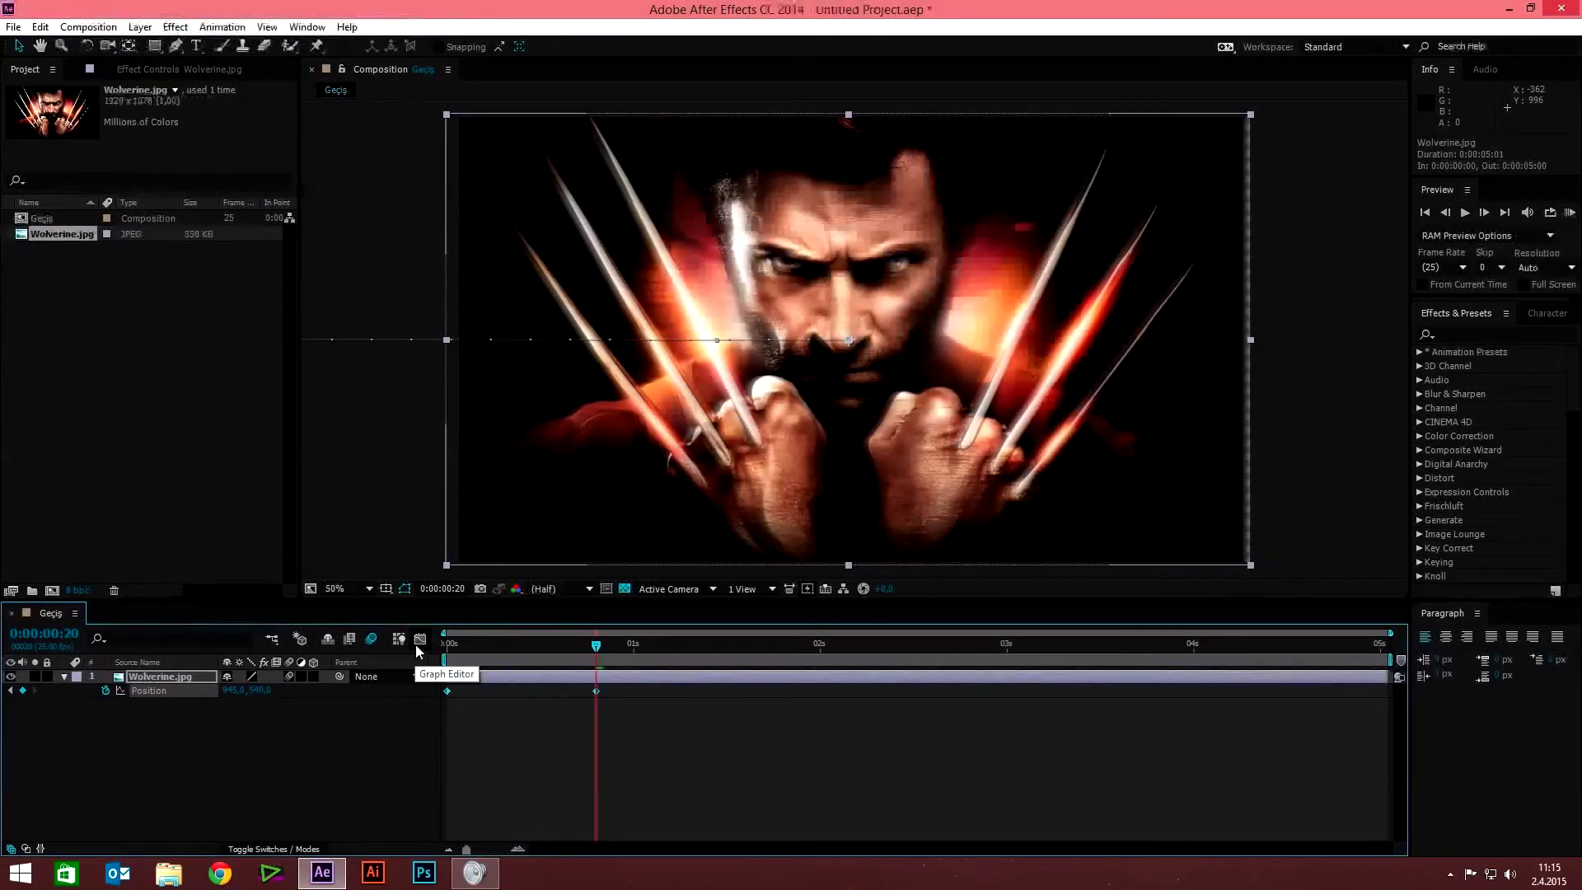
Check the Graph Editor, then apply Easy Ease (F9) to both Position keyframes
{"action": "left_click", "coordinate": [416, 643]}
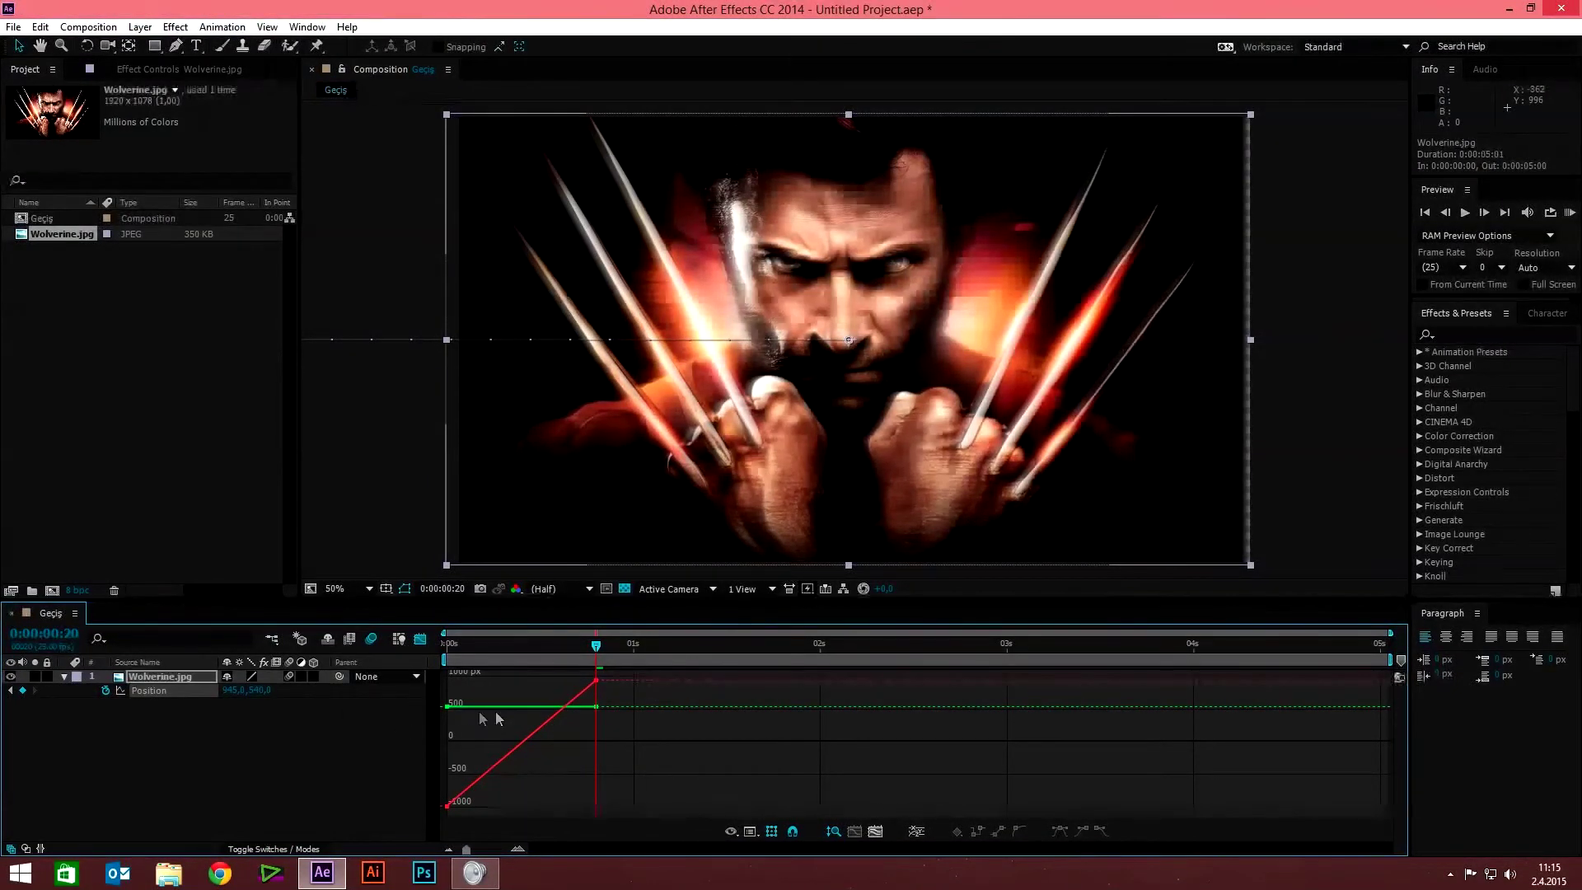
{"action": "mouse_move", "coordinate": [515, 756]}
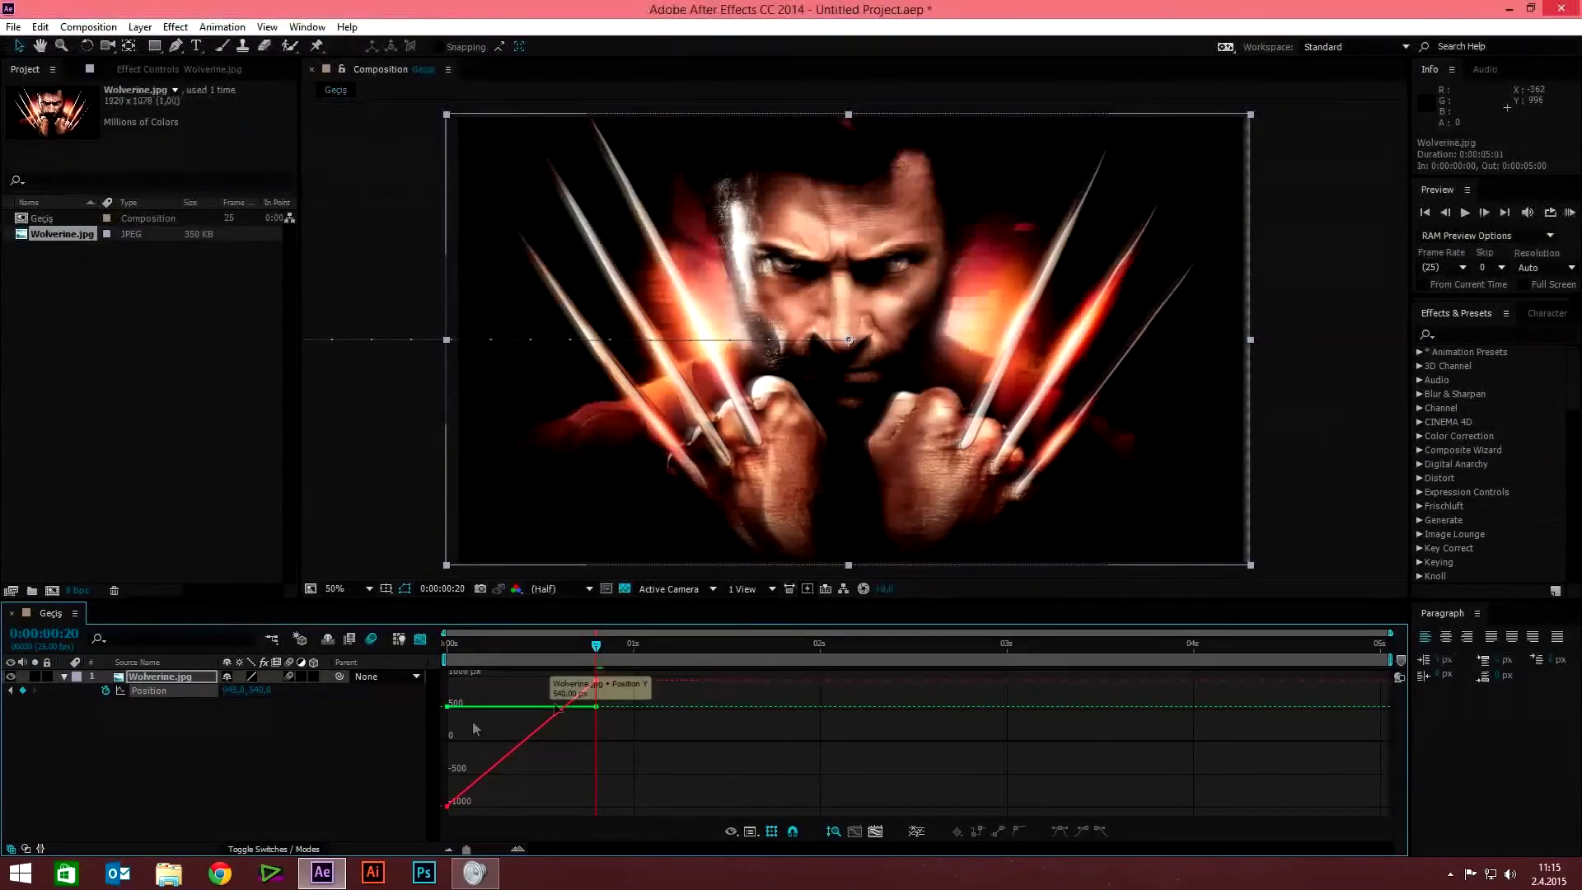
{"action": "left_click", "coordinate": [418, 642]}
{"action": "left_click_drag", "start_coordinate": [618, 696], "coordinate": [519, 706]}
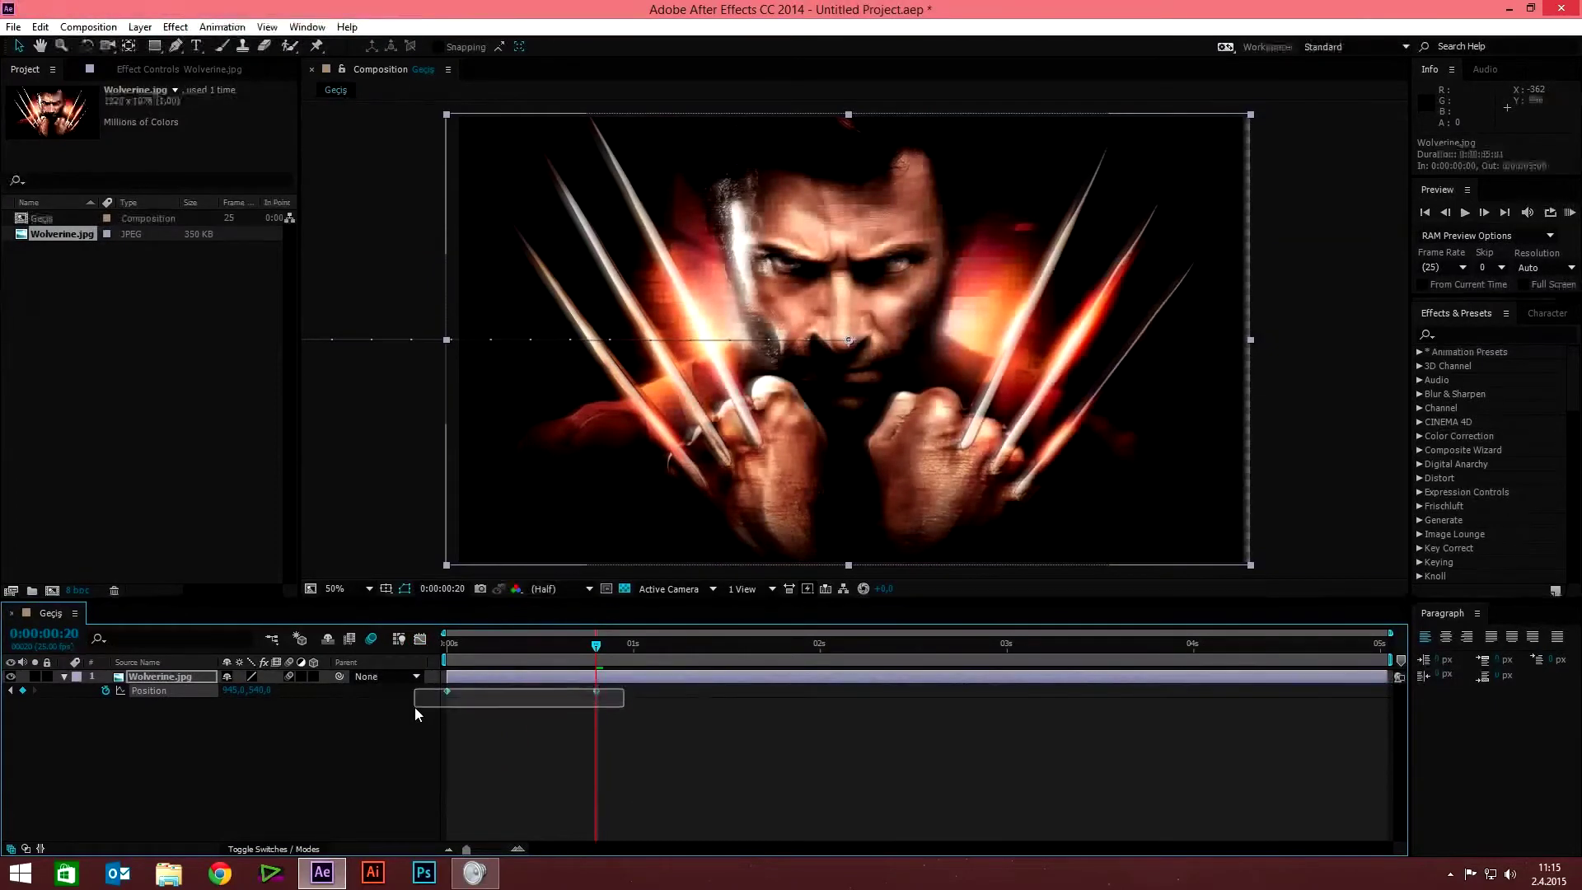
{"action": "left_click_drag", "start_coordinate": [414, 707], "coordinate": [414, 707]}
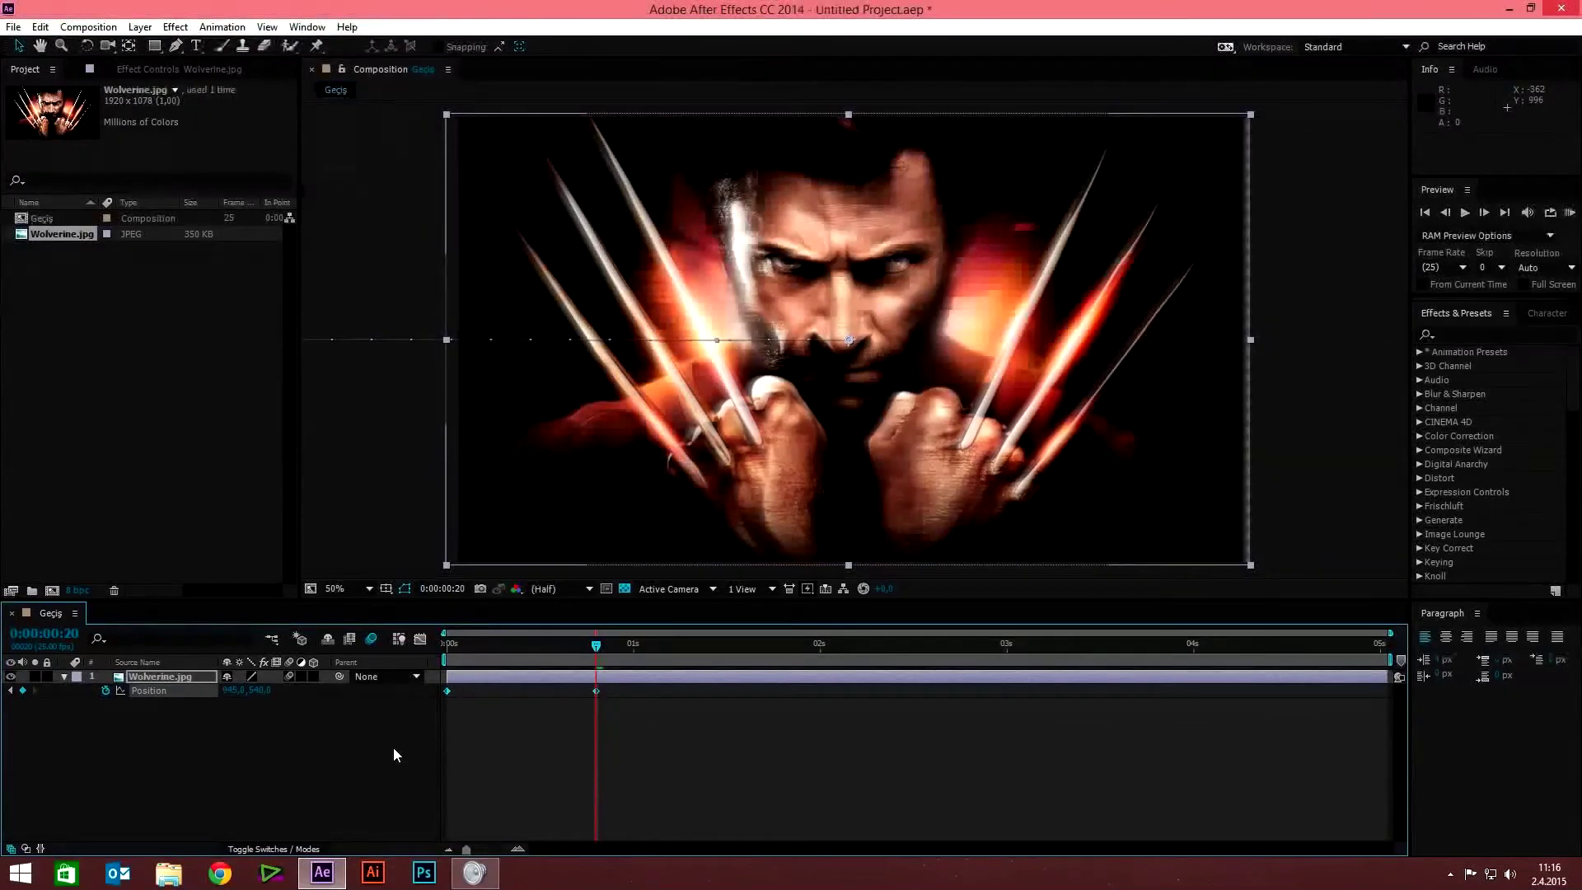
{"action": "left_click", "coordinate": [413, 701]}
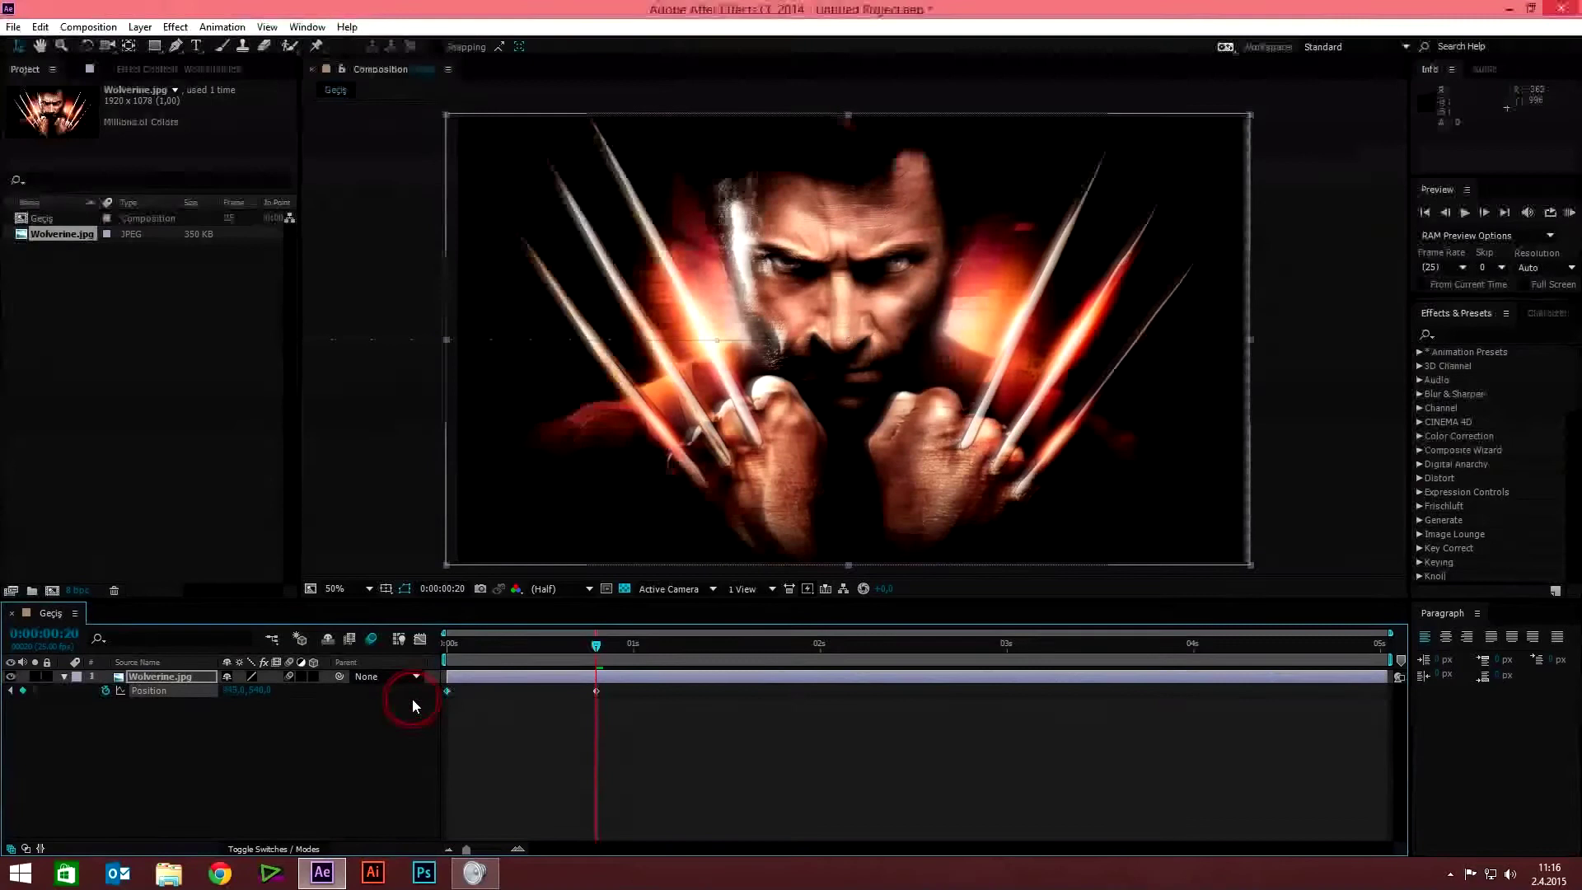
{"action": "key", "text": "F9"}
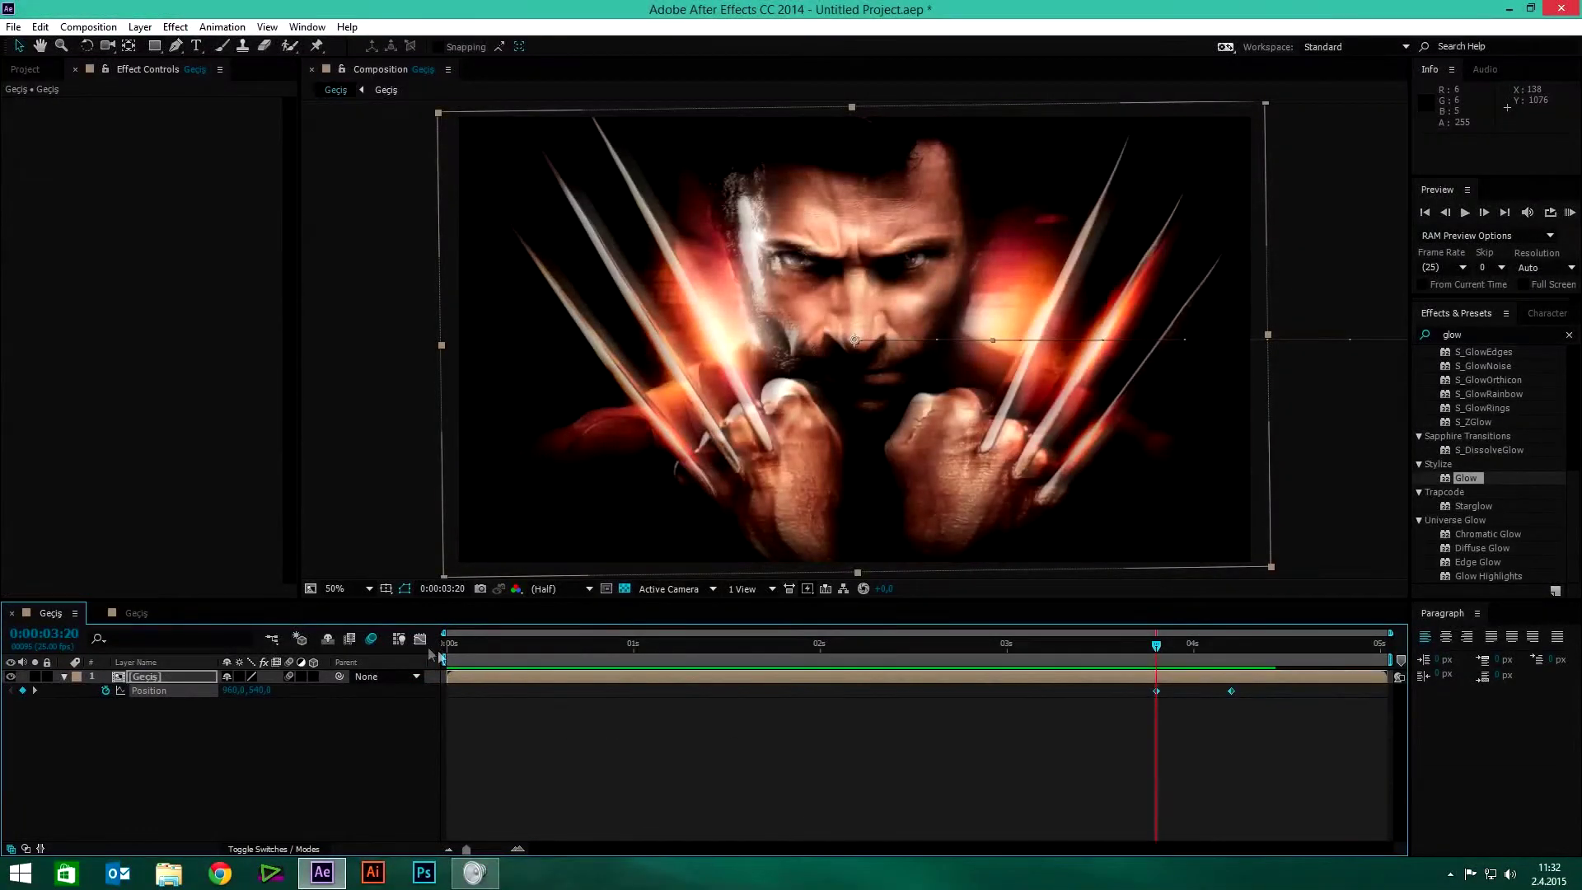
In the speed graph, ease both Position keyframes with 100% incoming influence and preview from 3:18
{"action": "left_click", "coordinate": [421, 640]}
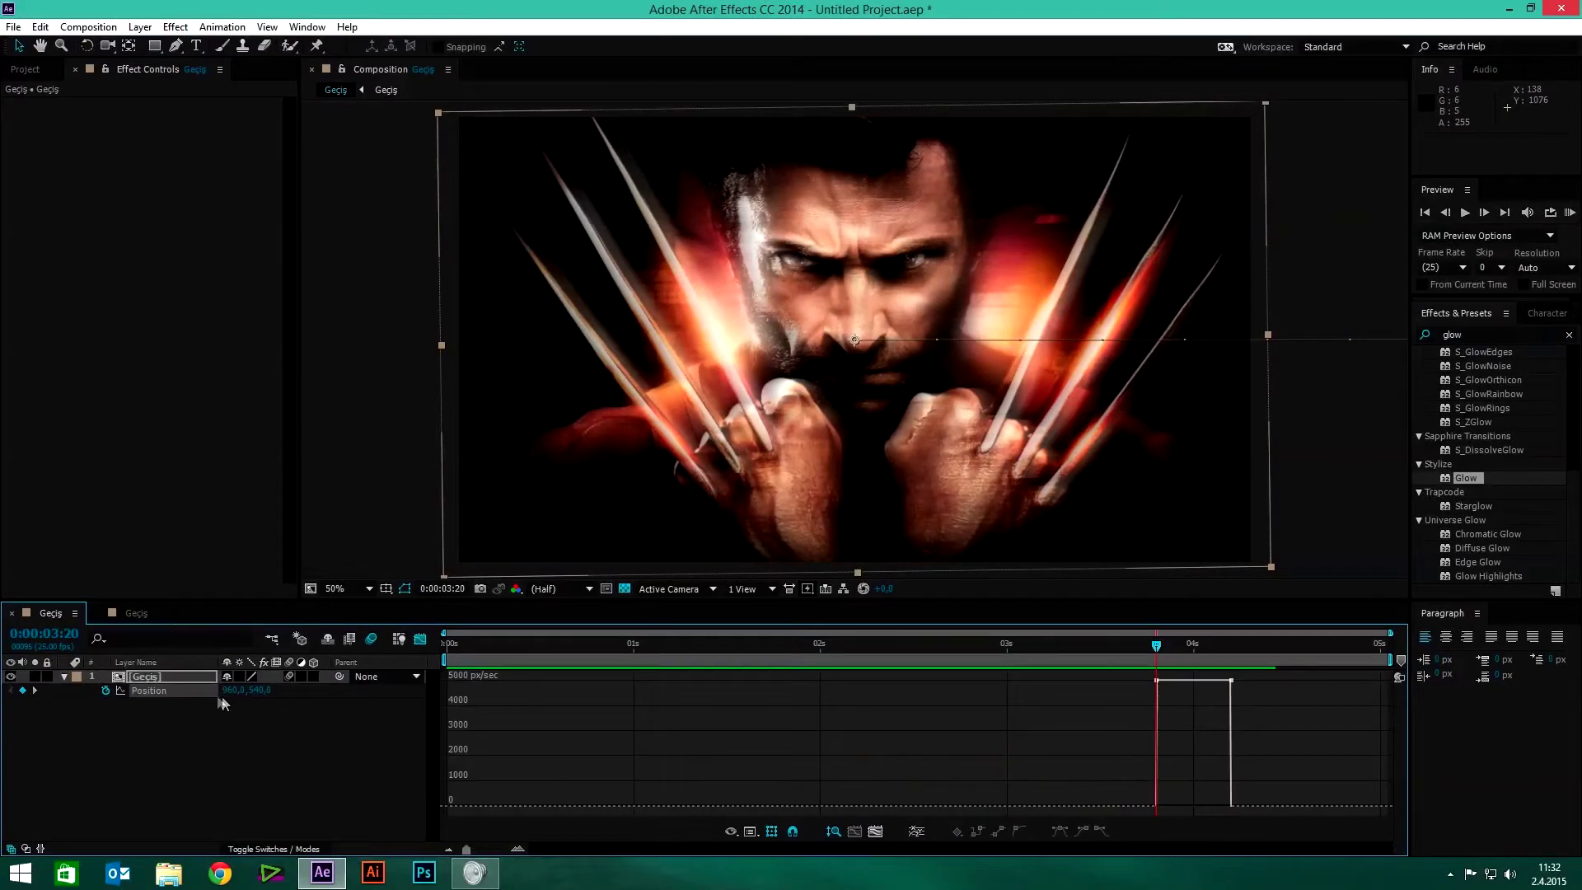
{"action": "left_click", "coordinate": [177, 692]}
{"action": "left_click", "coordinate": [1063, 832]}
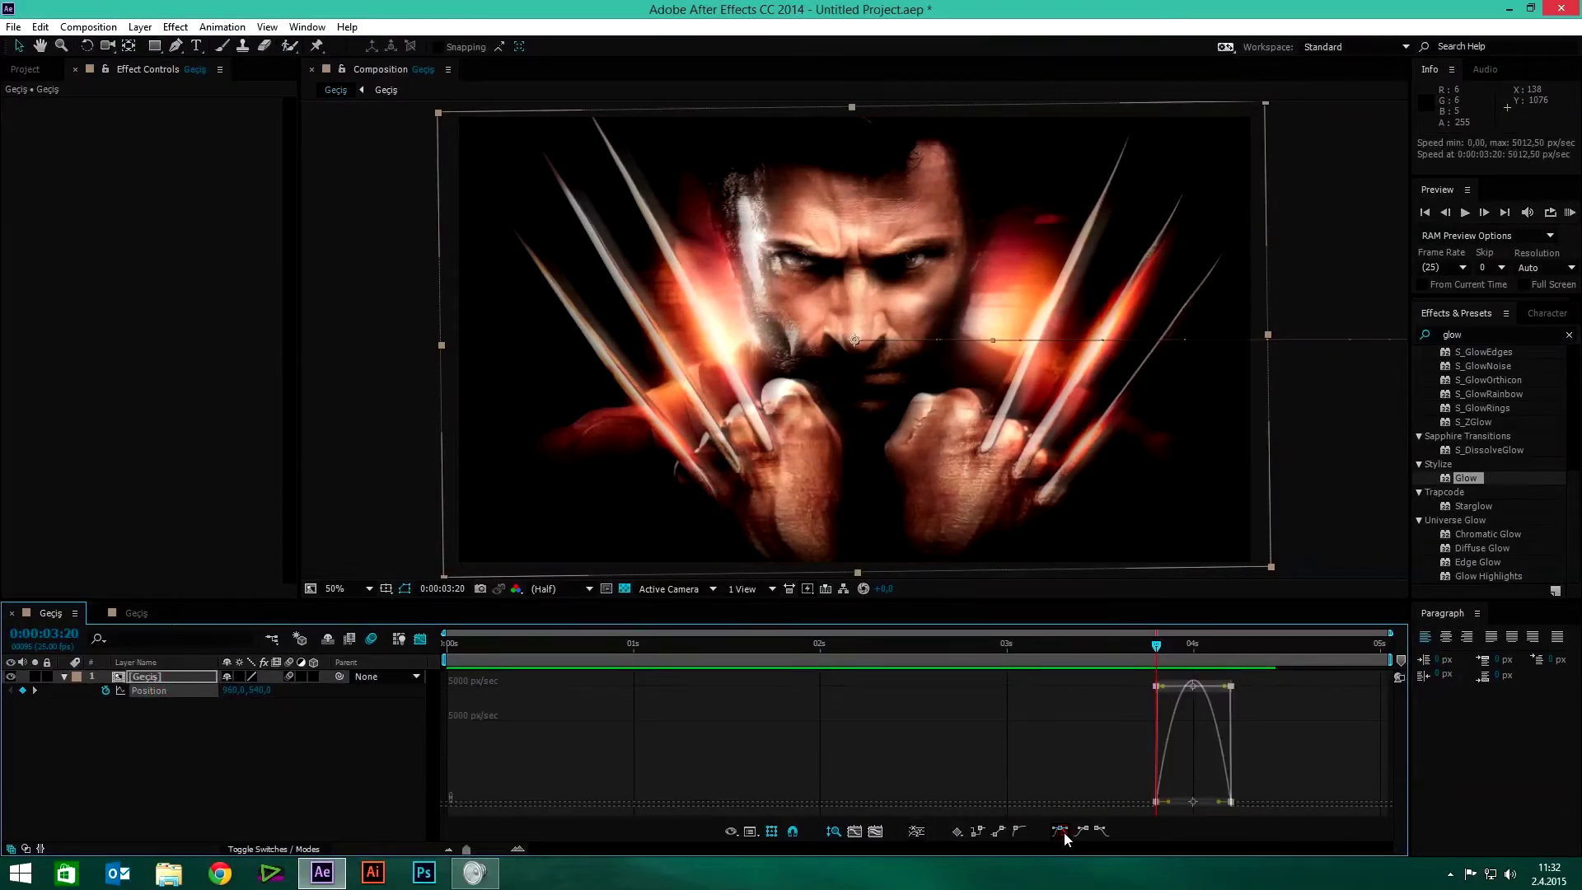
{"action": "left_click_drag", "start_coordinate": [1219, 801], "coordinate": [1189, 803]}
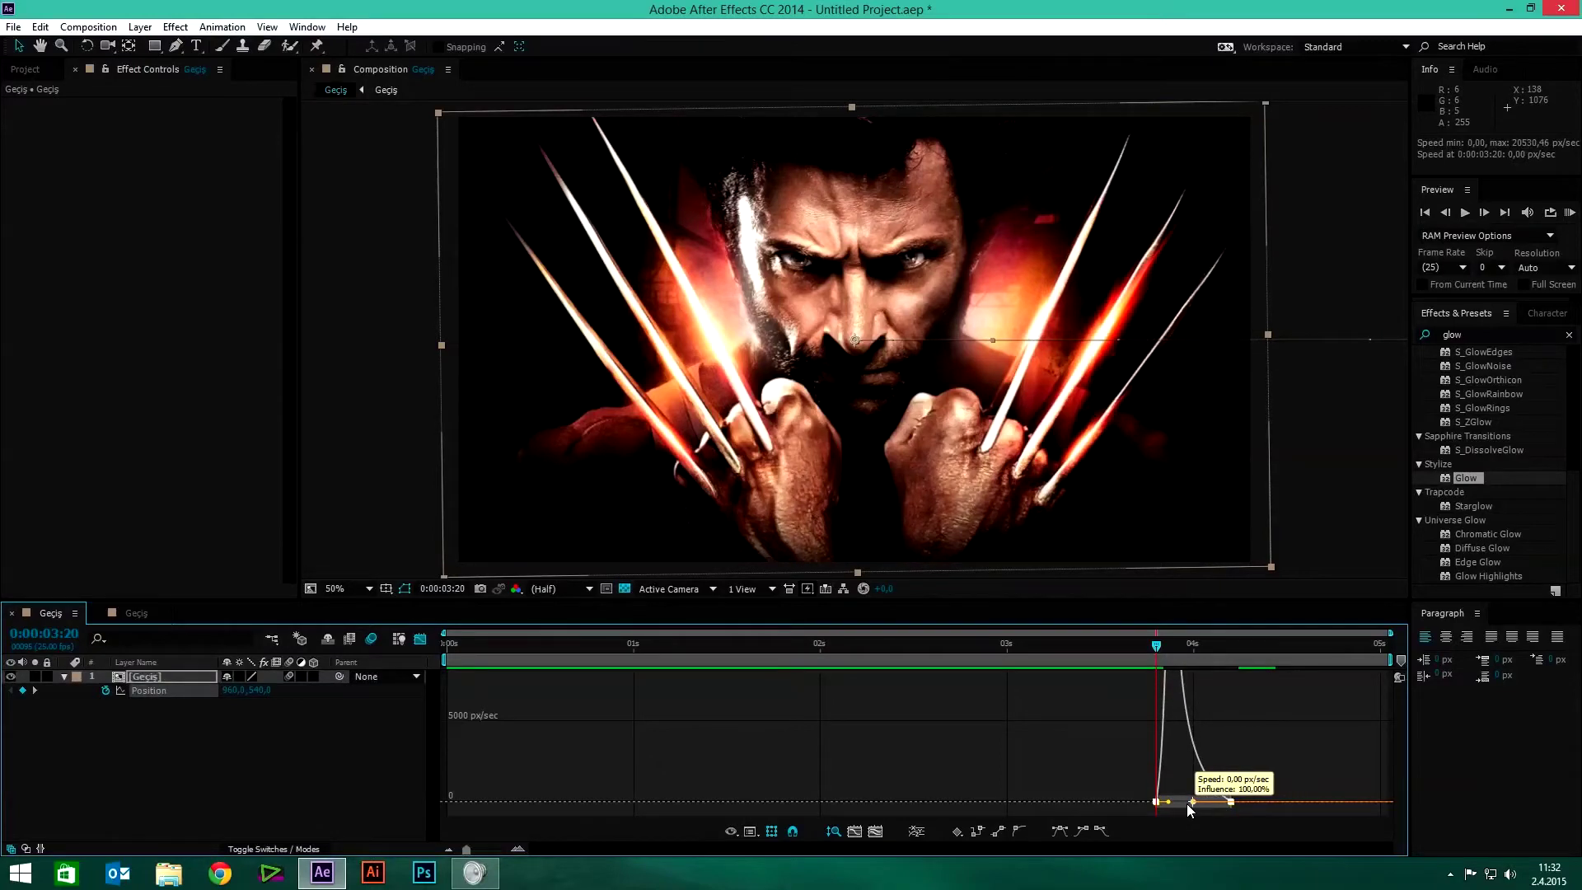
{"action": "left_click", "coordinate": [1142, 649]}
{"action": "key", "text": "space"}
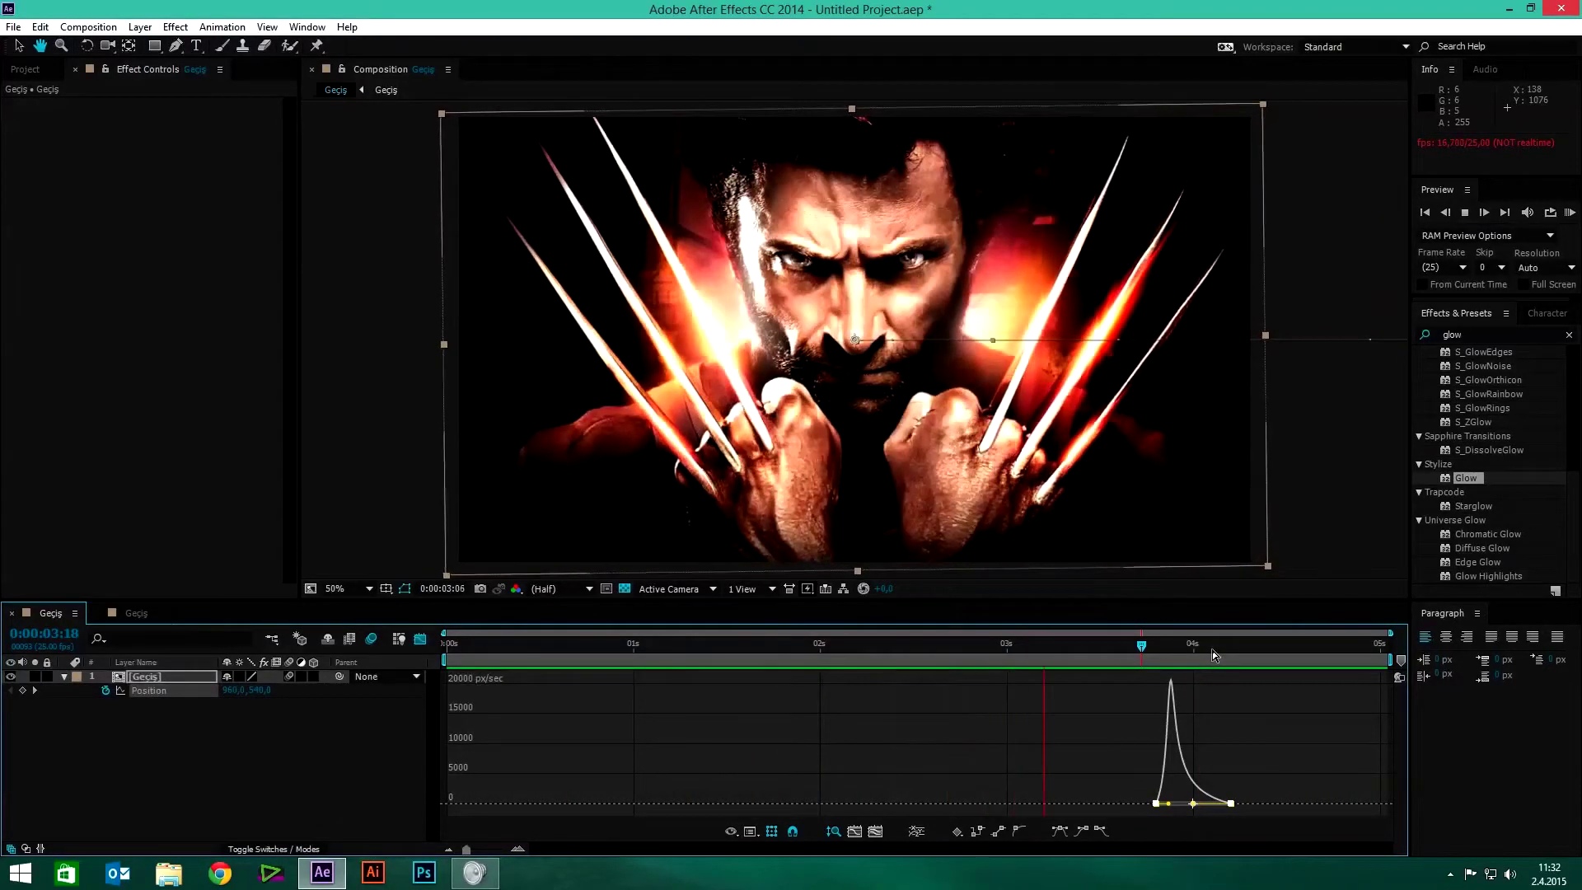
Drag the Position keyframes' influence handle to about 70% in the speed graph
{"action": "key", "text": "space"}
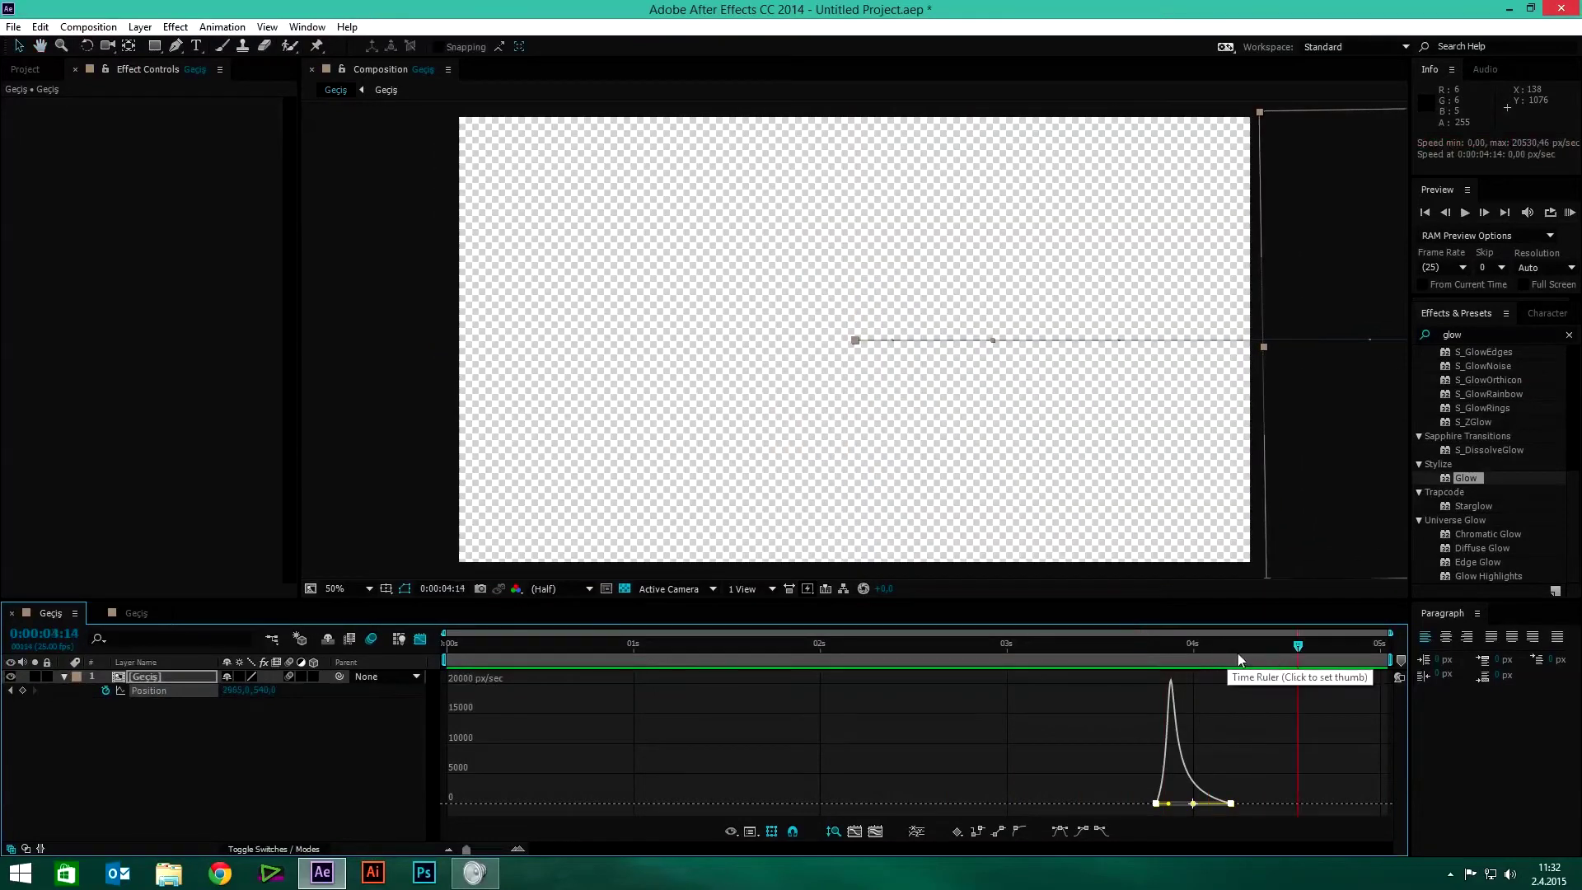
{"action": "left_click", "coordinate": [1196, 652]}
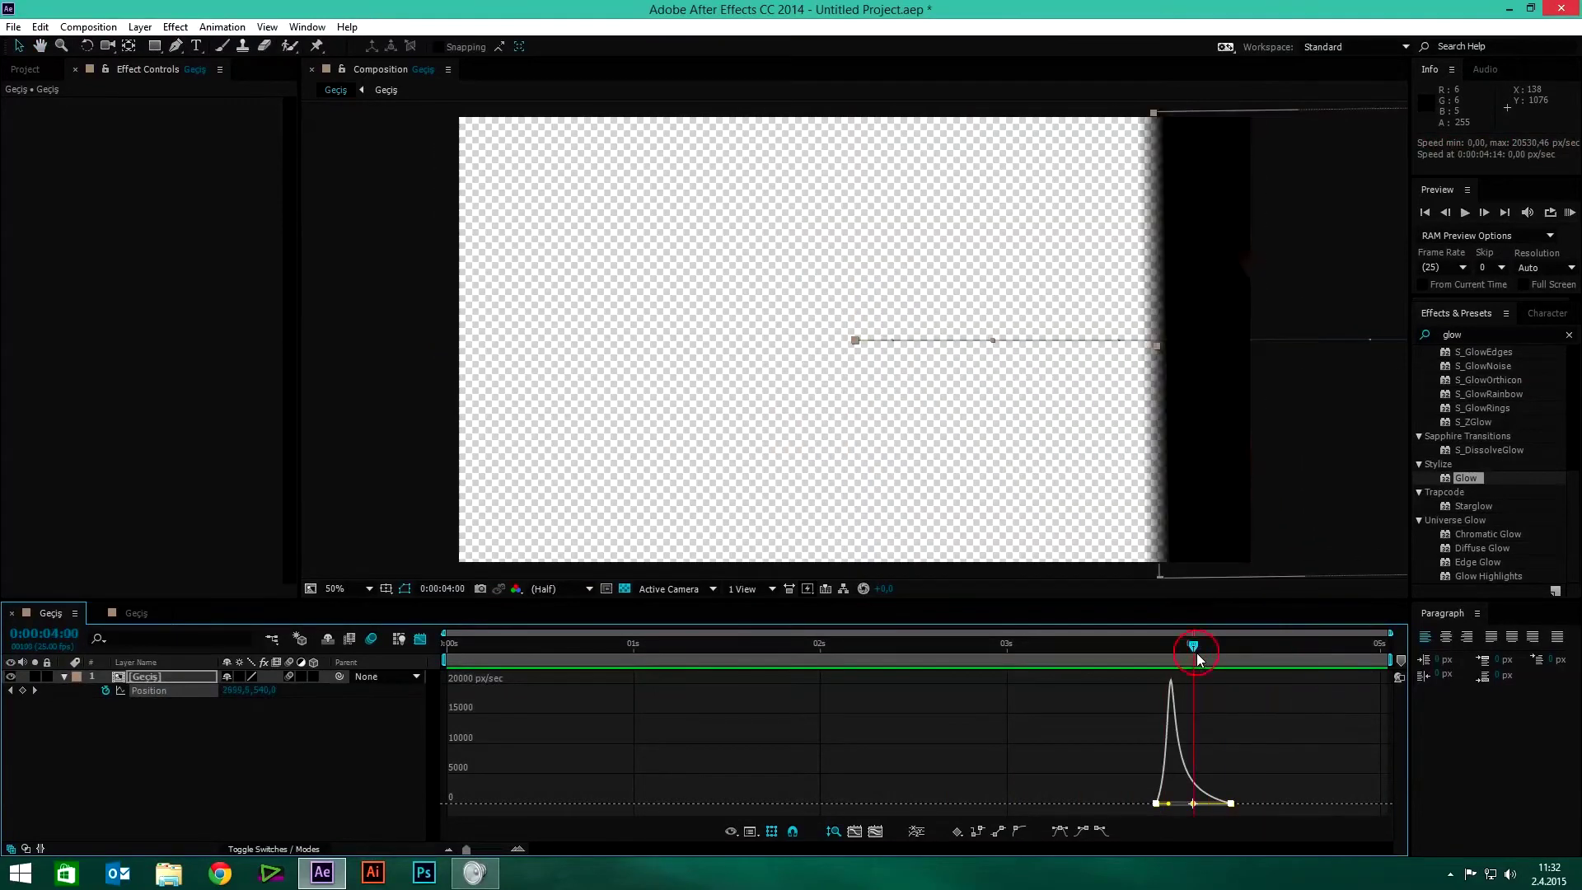
{"action": "left_click", "coordinate": [1200, 808]}
{"action": "left_click", "coordinate": [1194, 803]}
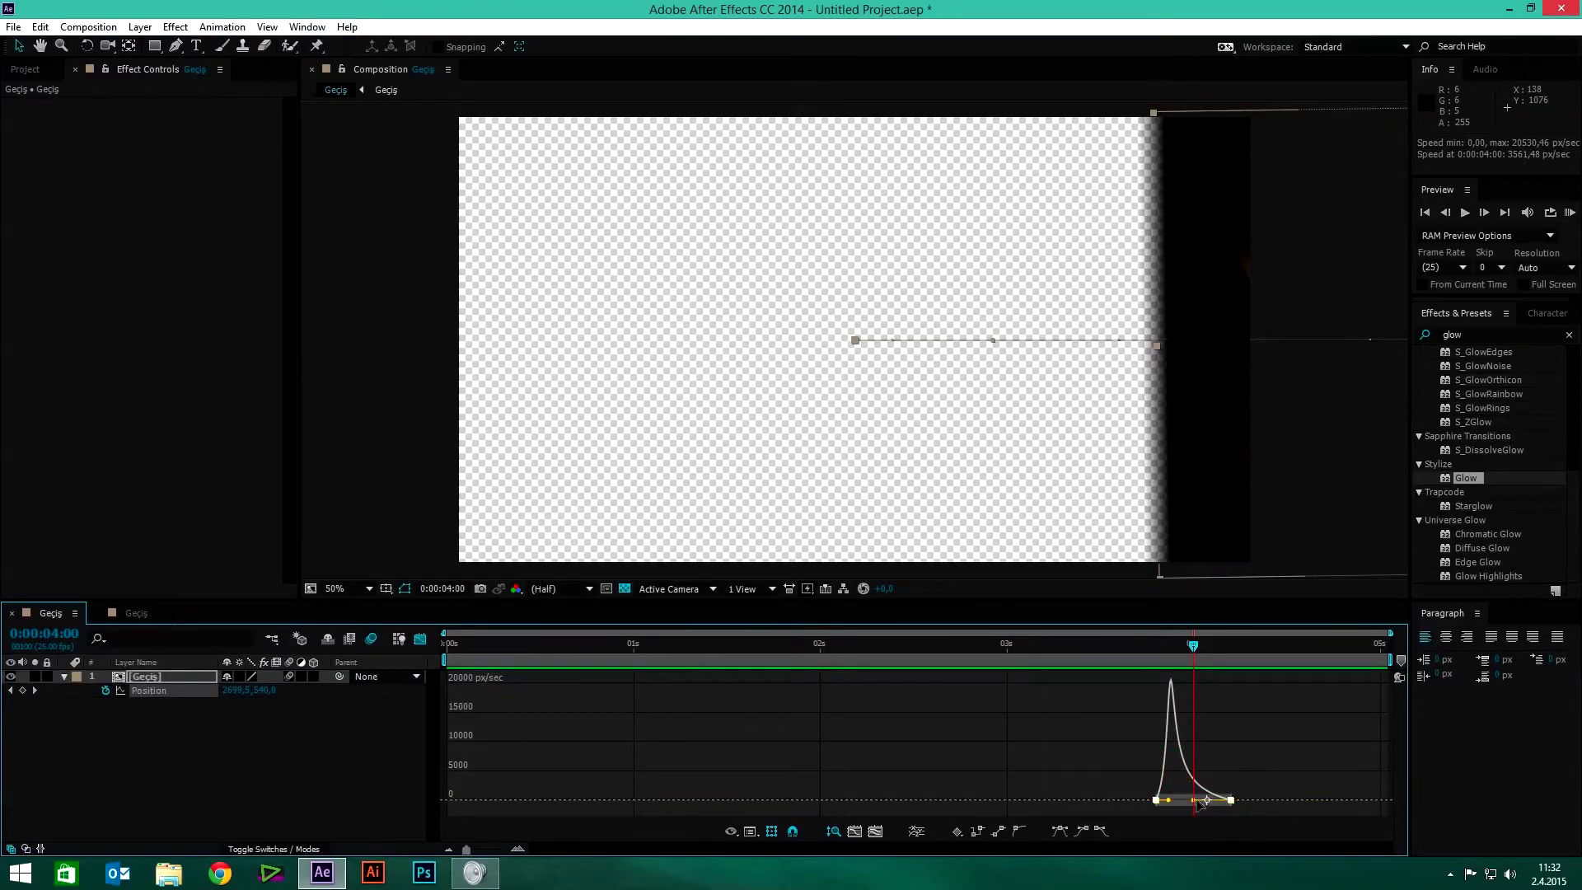
{"action": "left_click_drag", "start_coordinate": [1192, 803], "coordinate": [1203, 806]}
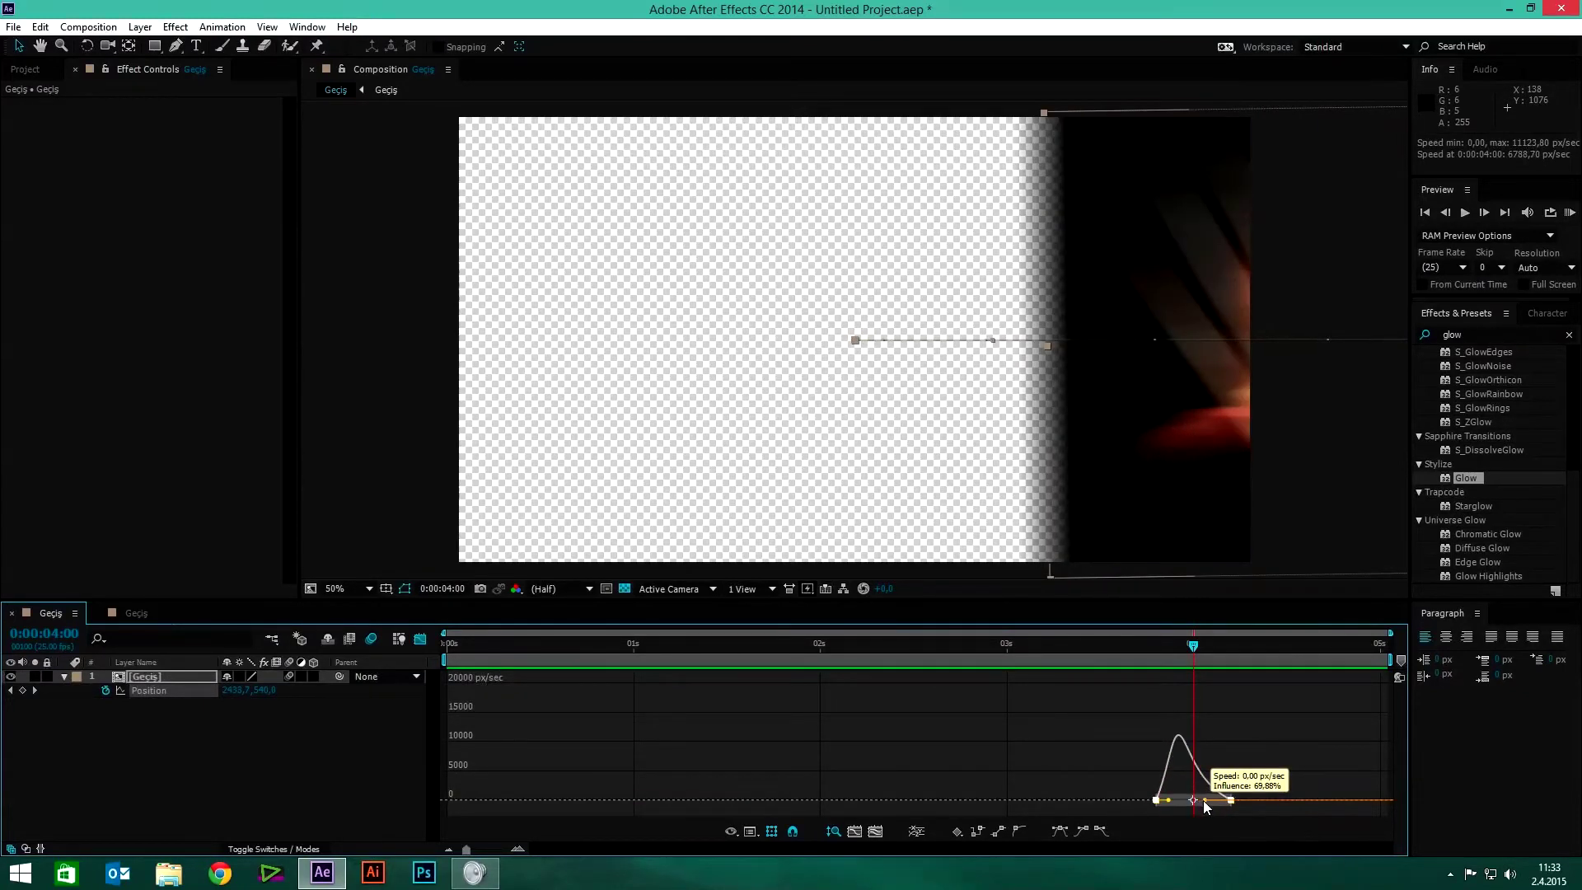
Preview the softened whip several times from around 0:00:02:11 and 0:00:02:16
{"action": "key", "text": "space"}
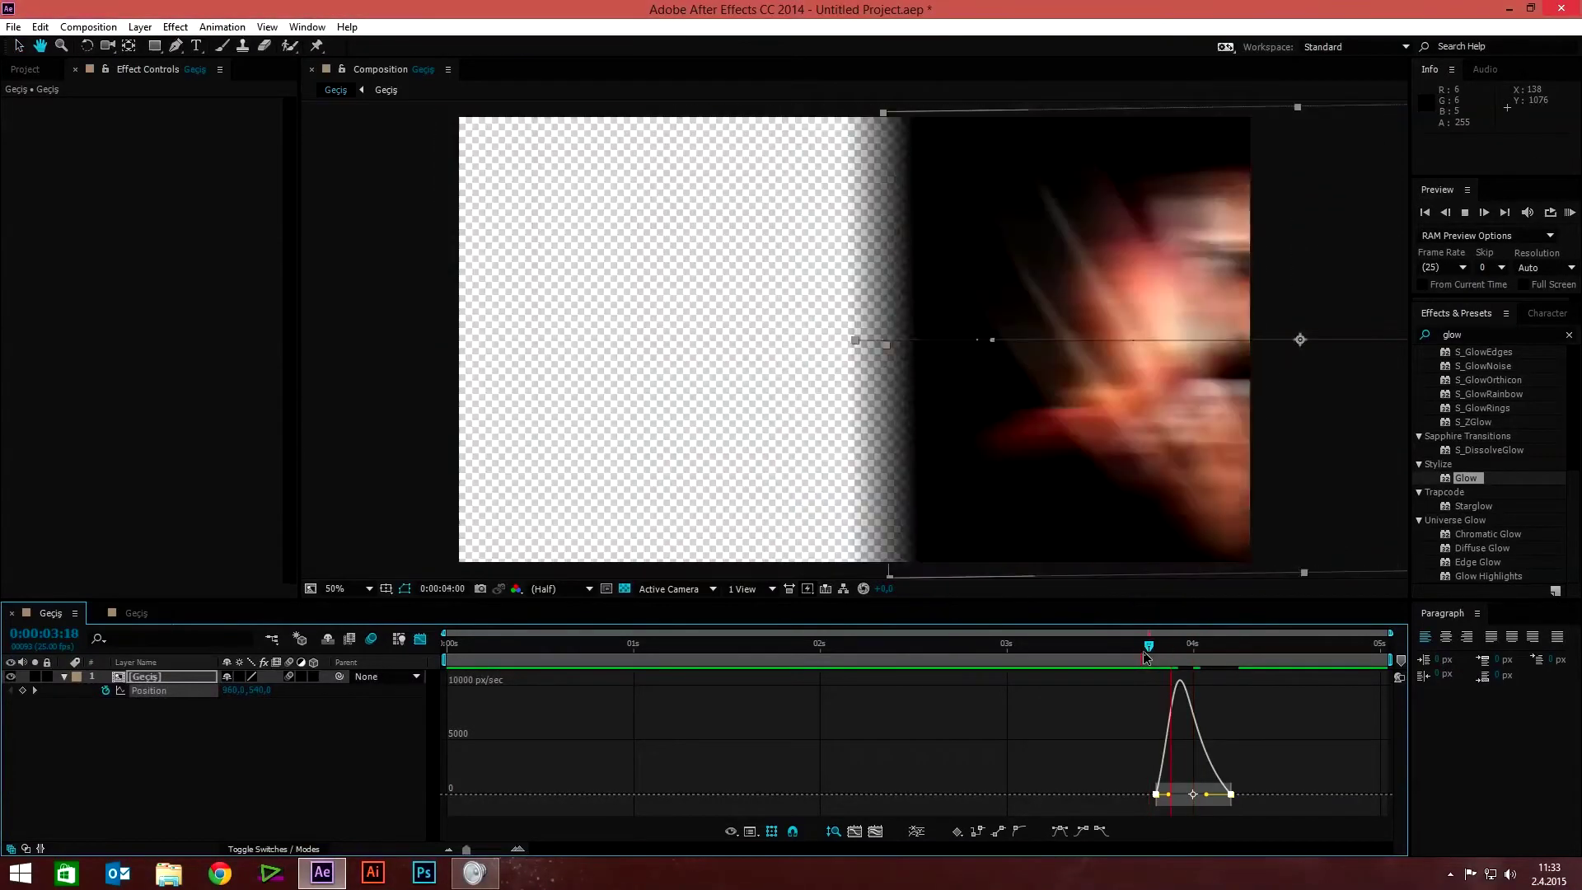
{"action": "key", "text": "space"}
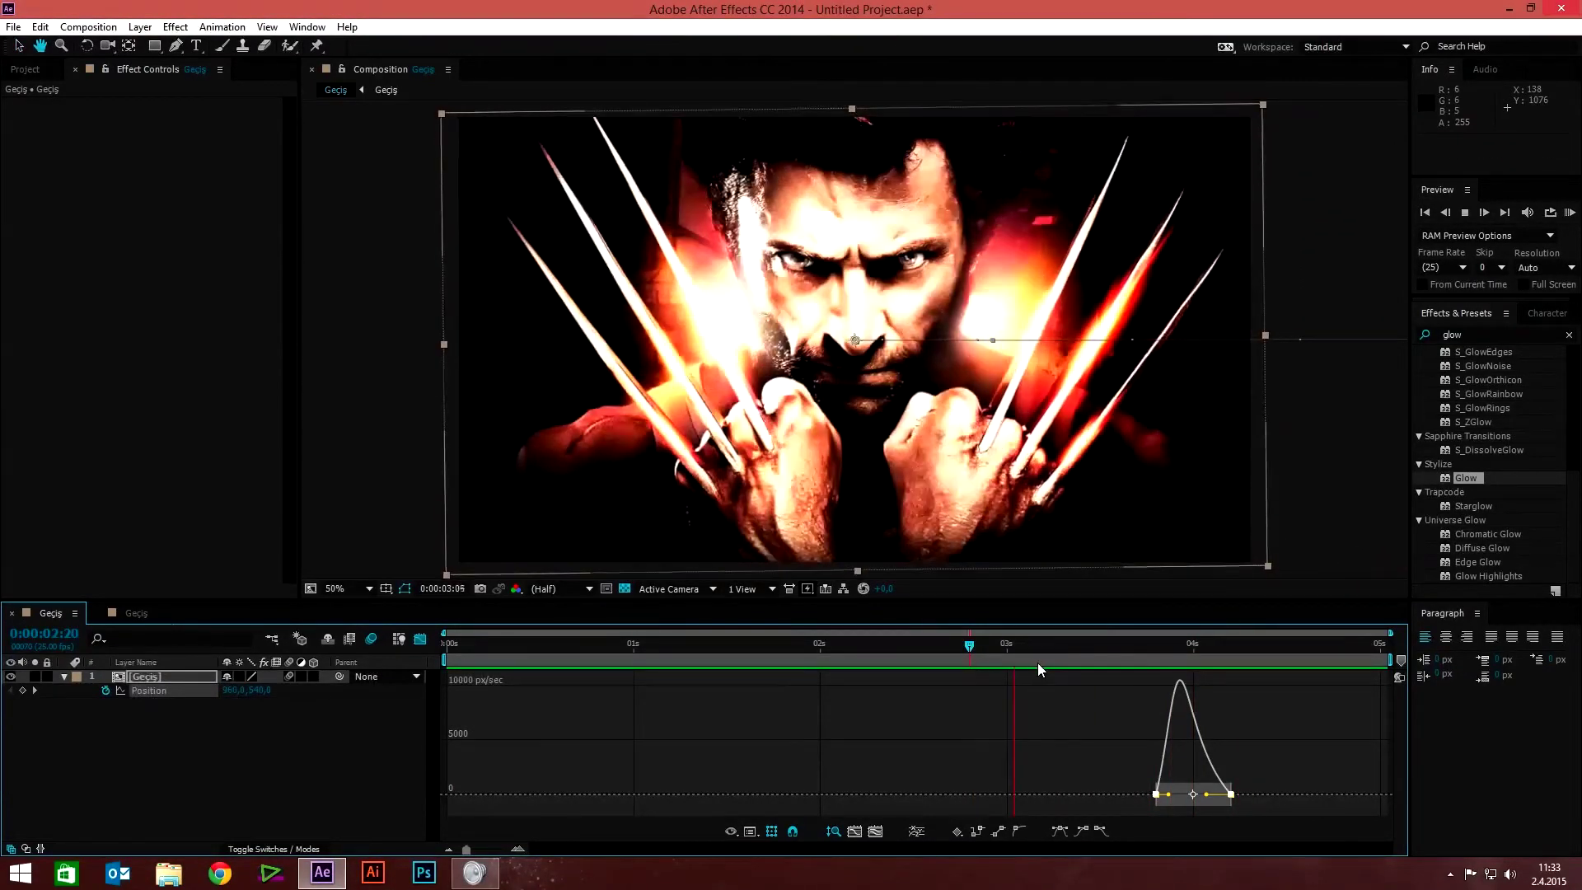
{"action": "key", "text": "space"}
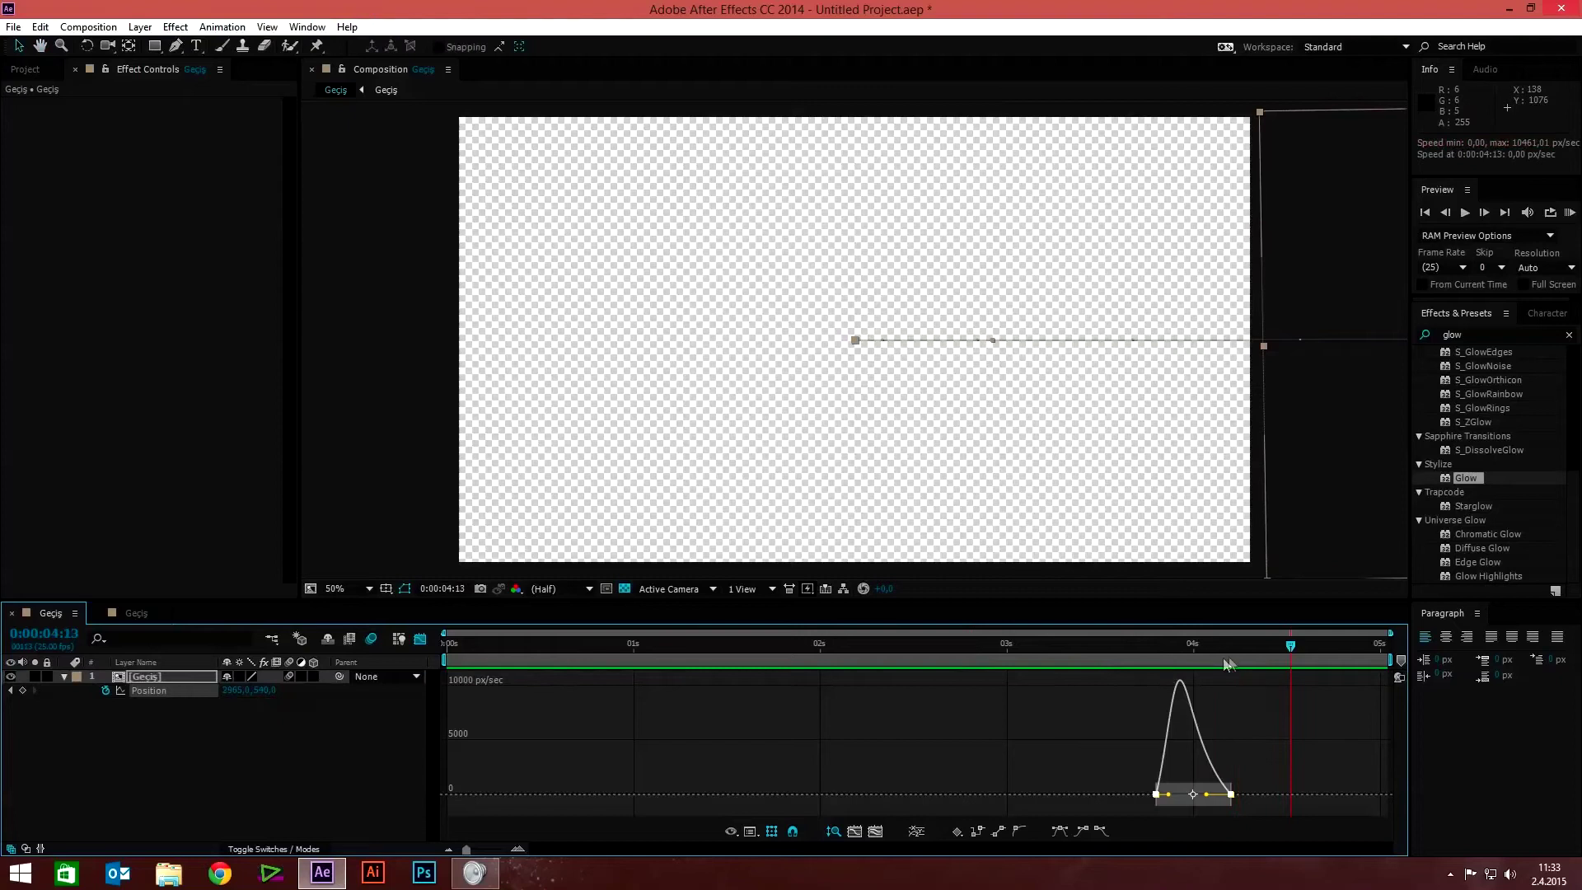
{"action": "left_click", "coordinate": [901, 655]}
{"action": "key", "text": "space"}
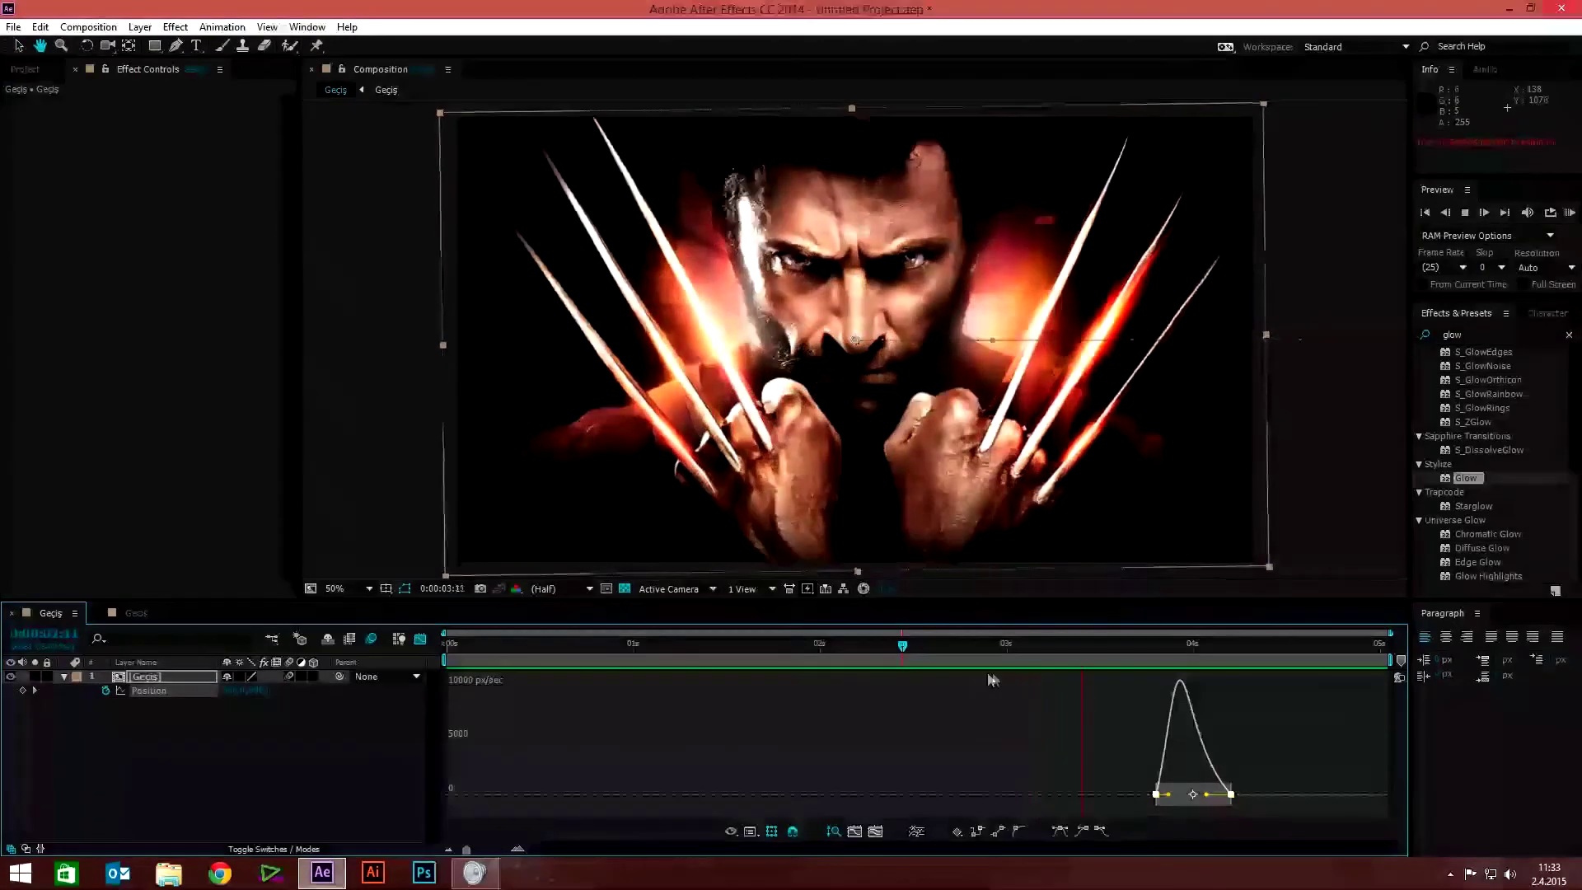
{"action": "key", "text": "space"}
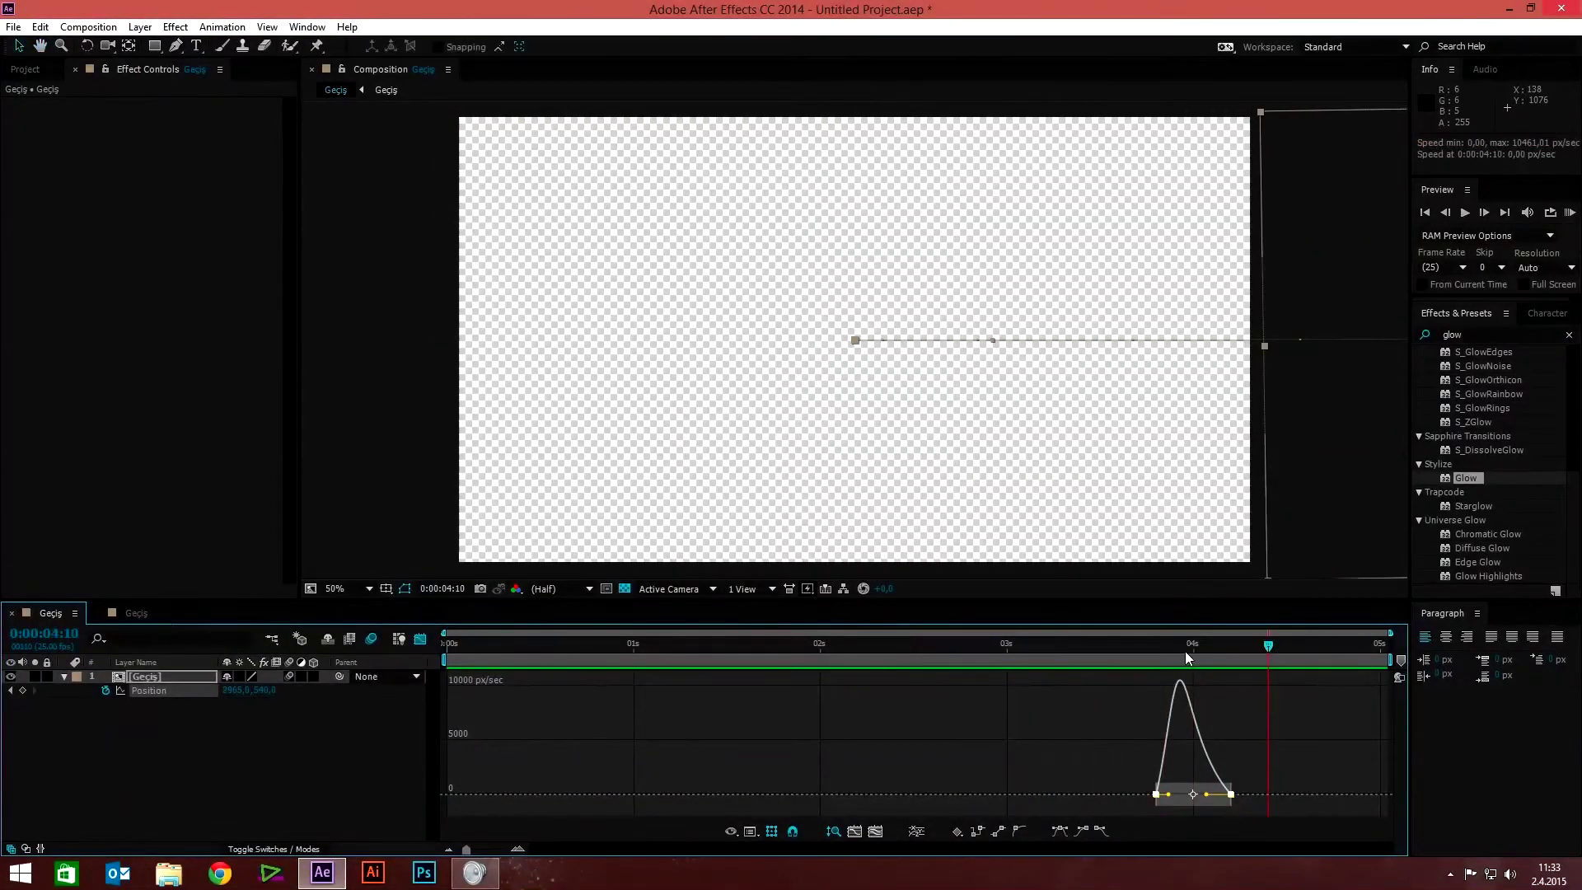
{"action": "left_click", "coordinate": [939, 657]}
{"action": "key", "text": "space"}
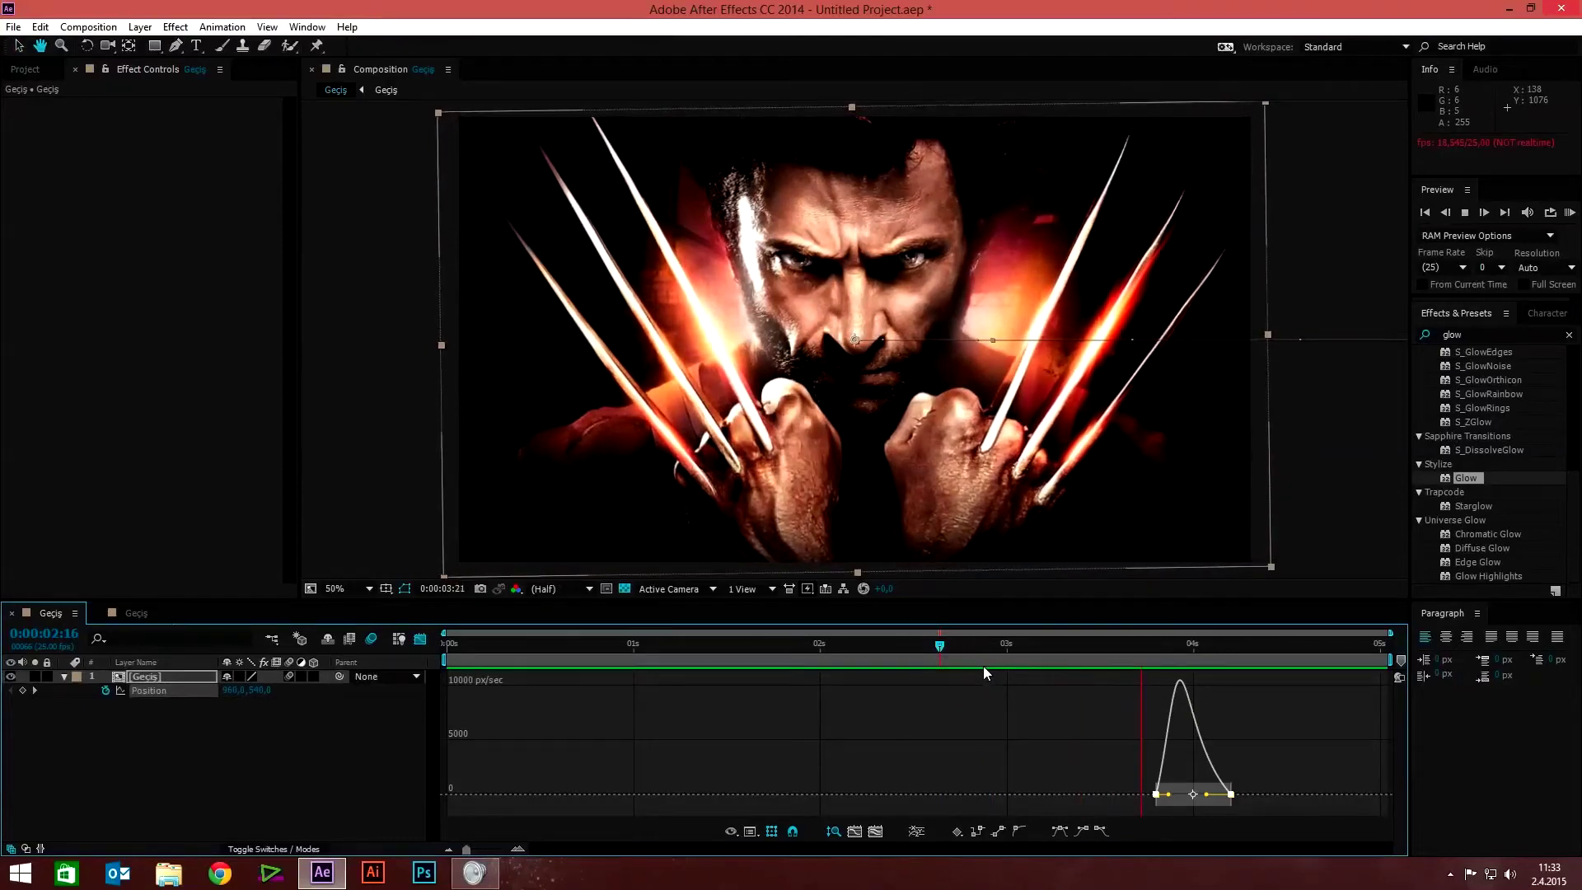
{"action": "key", "text": "space"}
Hide the layer's Position property and close the extra Geçiş composition tab
{"action": "left_click", "coordinate": [63, 676]}
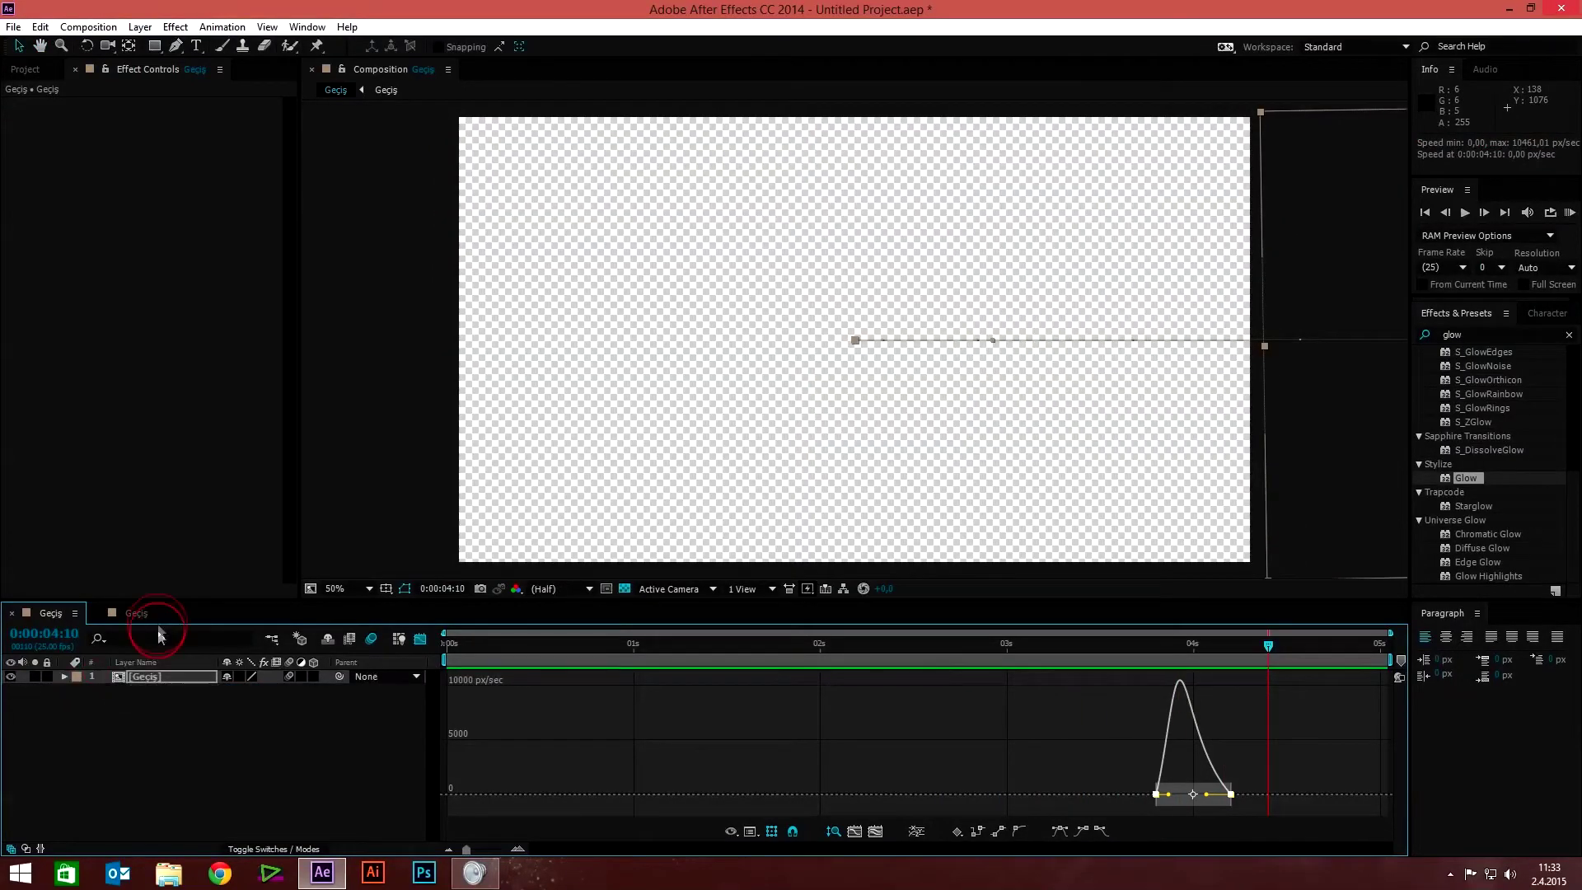
{"action": "left_click", "coordinate": [130, 617]}
{"action": "left_click", "coordinate": [97, 613]}
Import MVI_3110.MOV and place it as layer 2 beneath the Wolverine precomp
{"action": "left_click", "coordinate": [24, 69]}
{"action": "left_click", "coordinate": [210, 471]}
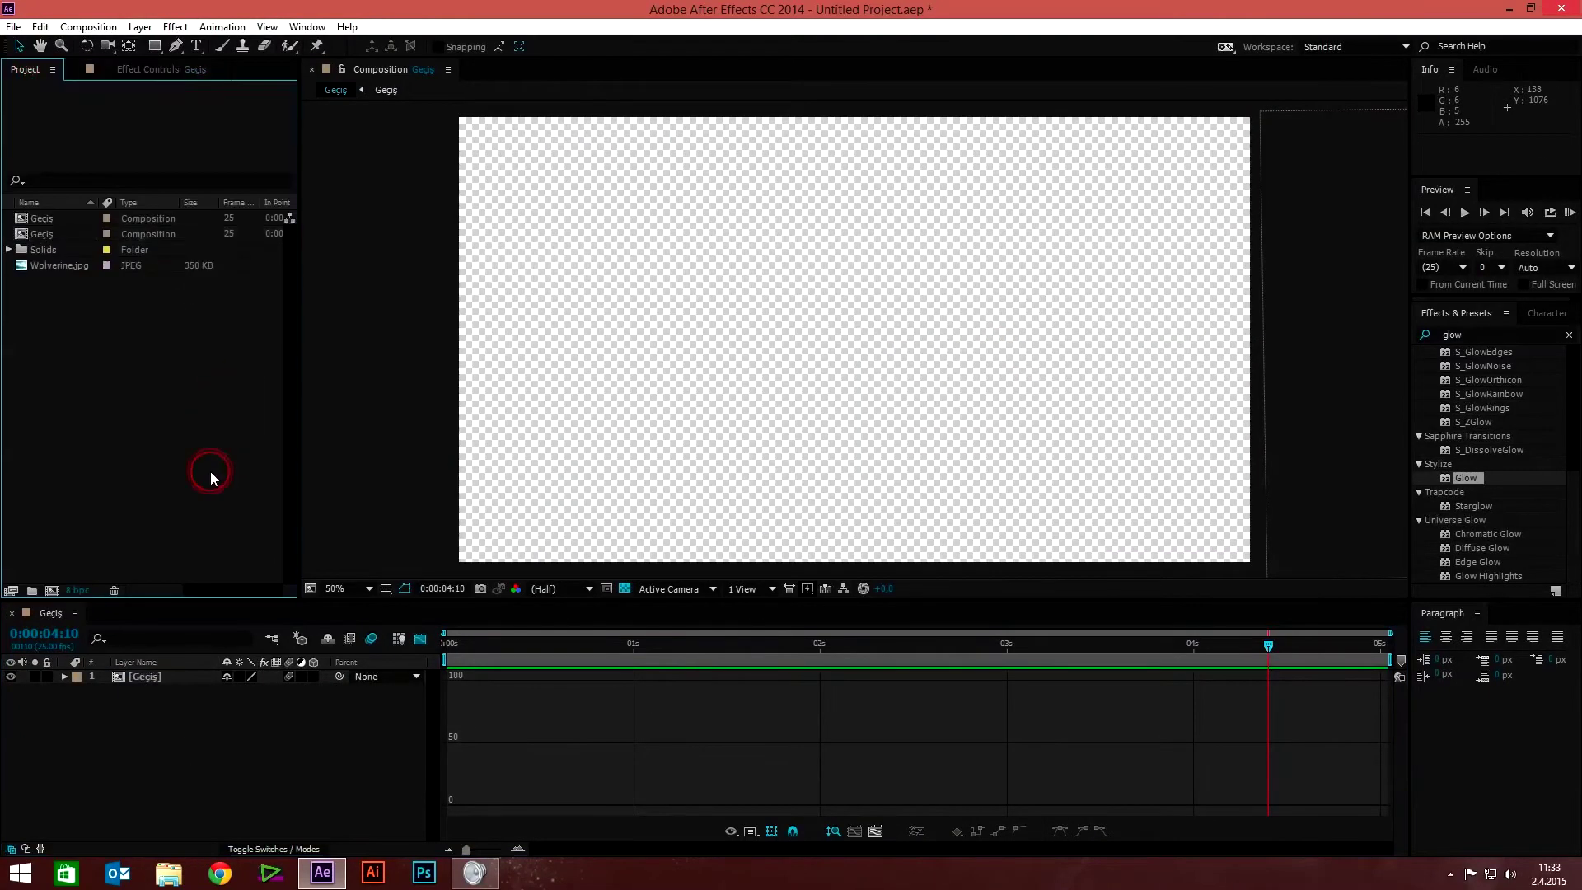
{"action": "double_click", "coordinate": [234, 434]}
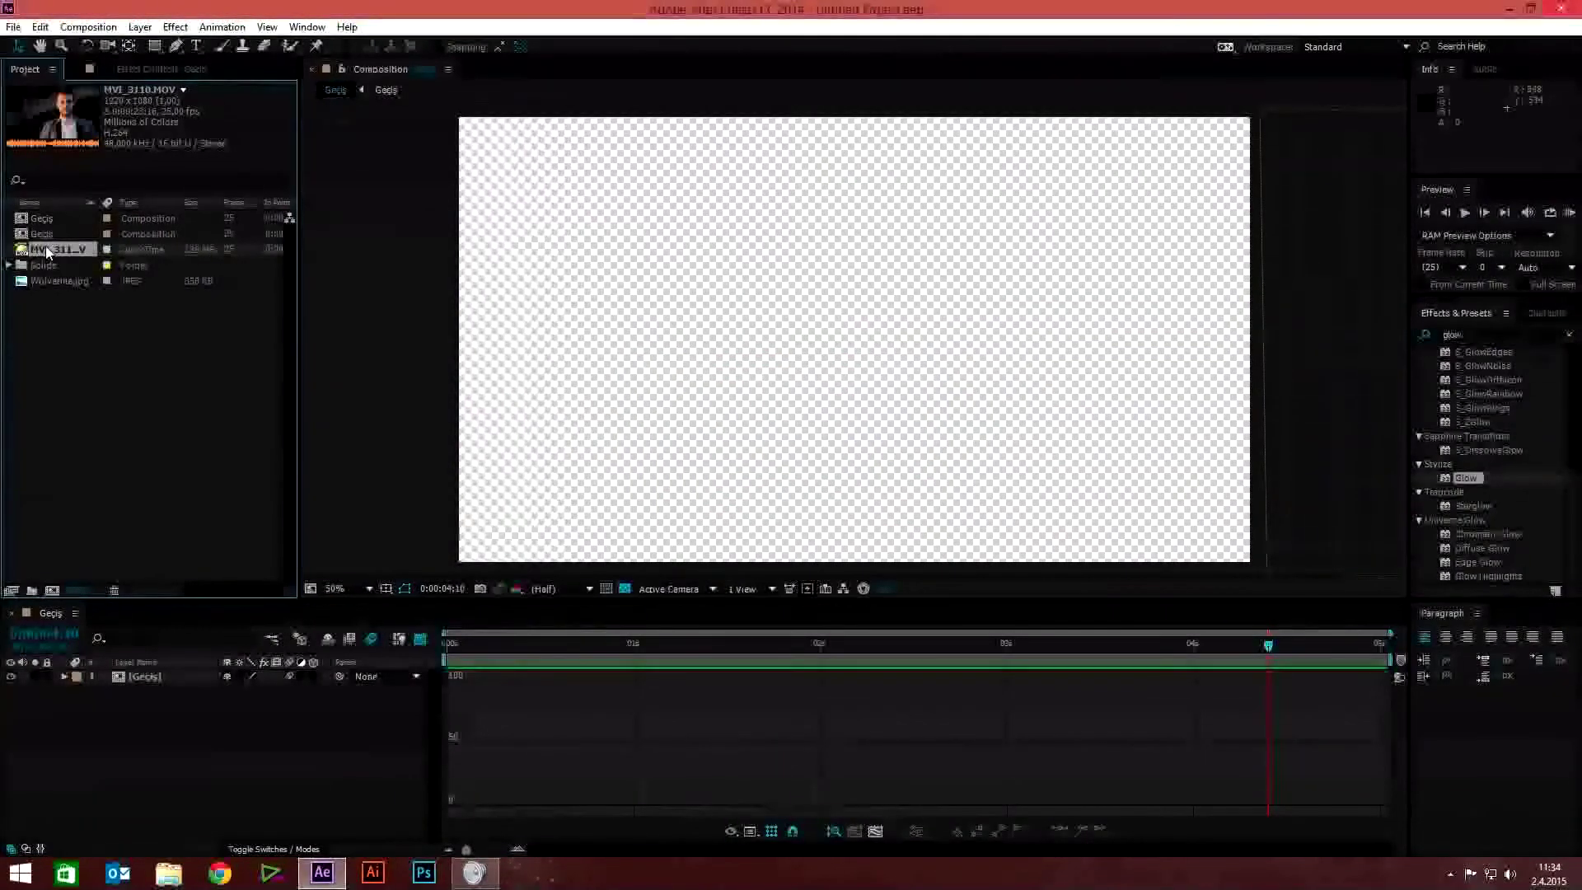
{"action": "left_click_drag", "start_coordinate": [247, 694], "coordinate": [233, 703]}
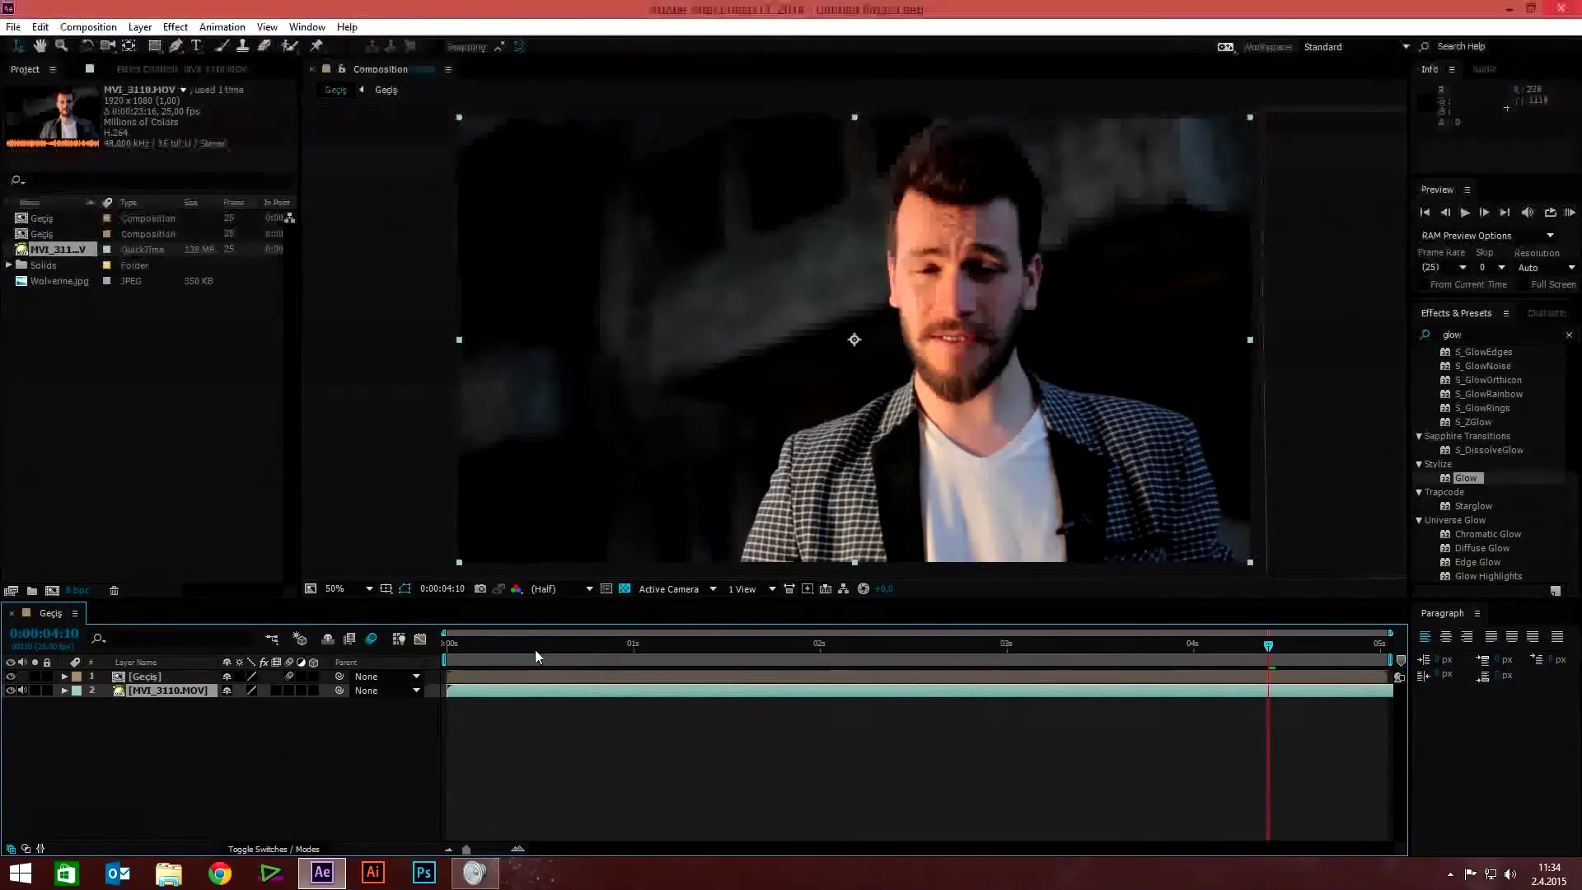
{"action": "key", "text": "KP_0"}
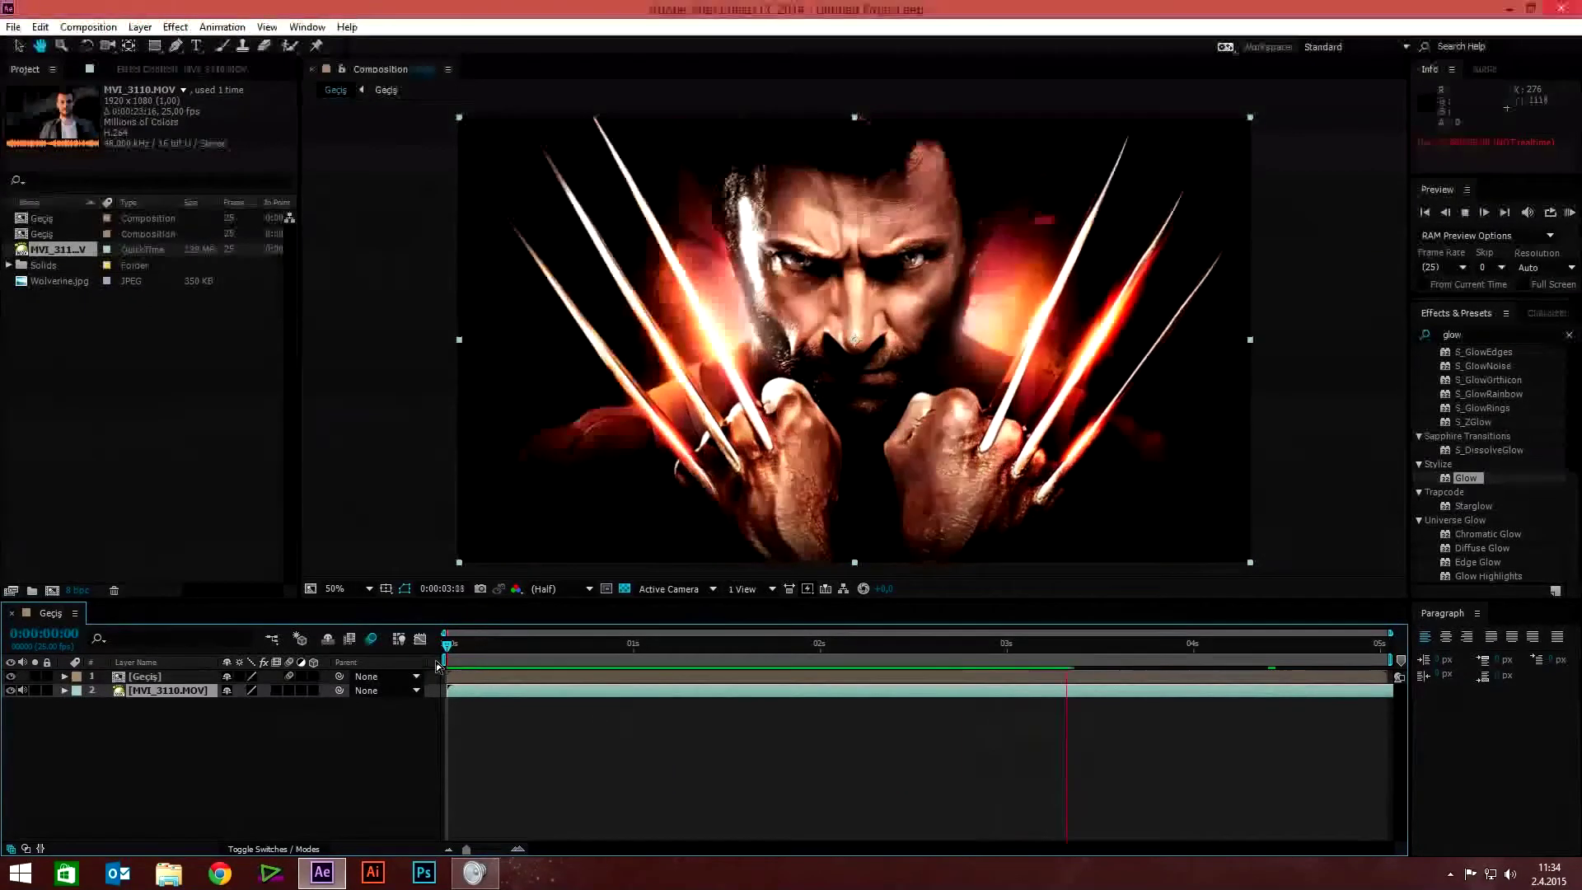
{"action": "key", "text": "space"}
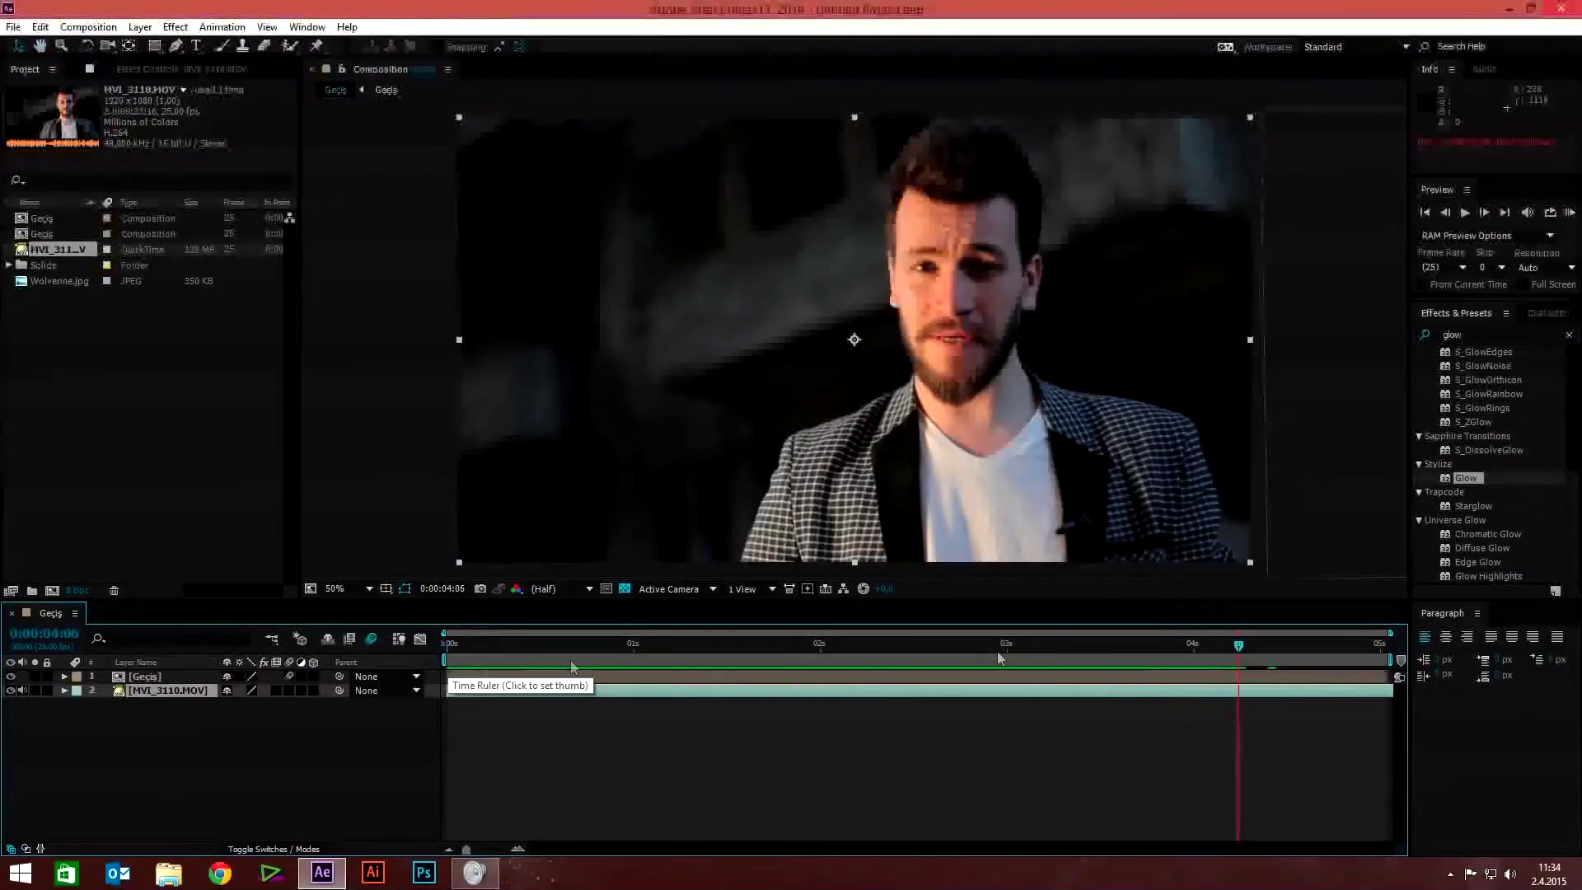
{"action": "mouse_move", "coordinate": [1245, 654]}
{"action": "left_mouse_down"}
{"action": "mouse_move", "coordinate": [1213, 735]}
{"action": "mouse_move", "coordinate": [1128, 738]}
{"action": "mouse_move", "coordinate": [289, 666]}
{"action": "left_mouse_up"}
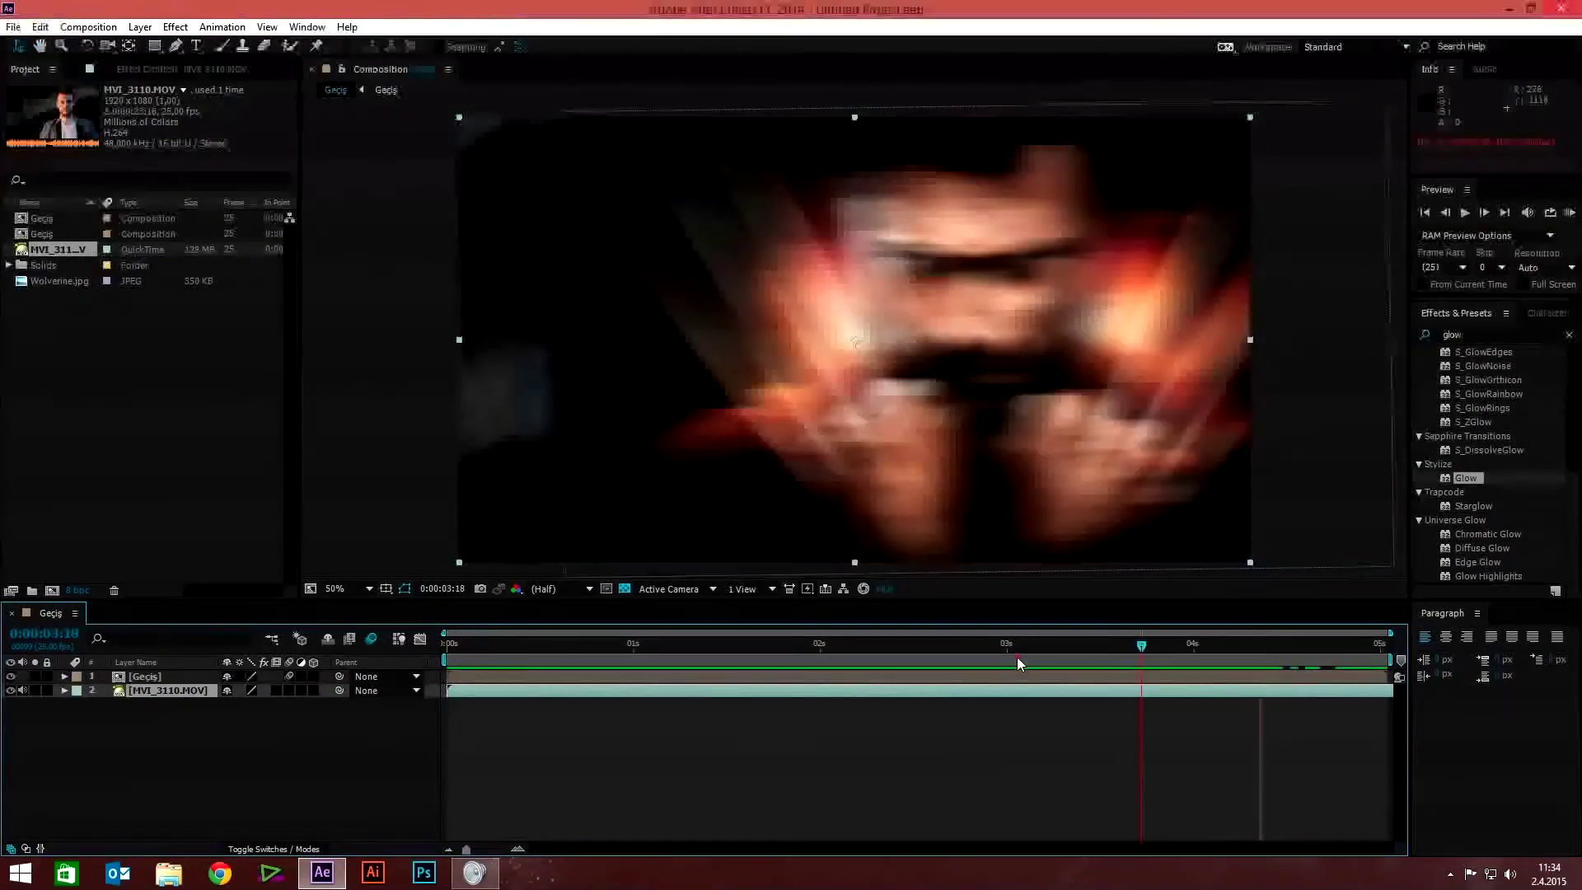
{"action": "key", "text": "space"}
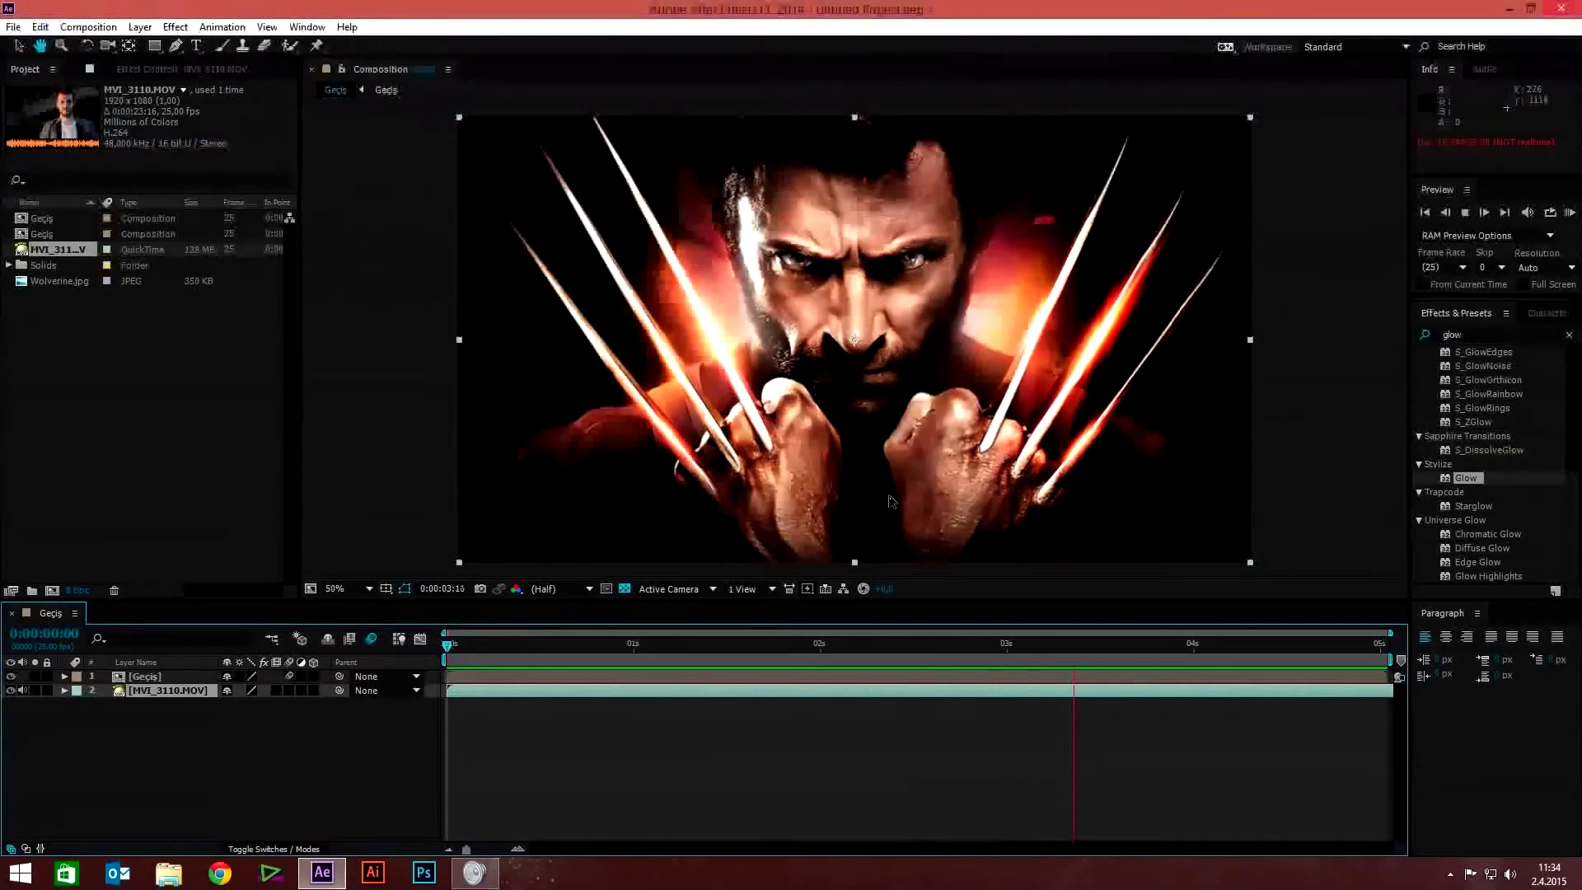
{"action": "left_click", "coordinate": [465, 698]}
{"action": "key", "text": "KP_0"}
{"action": "key", "text": "space"}
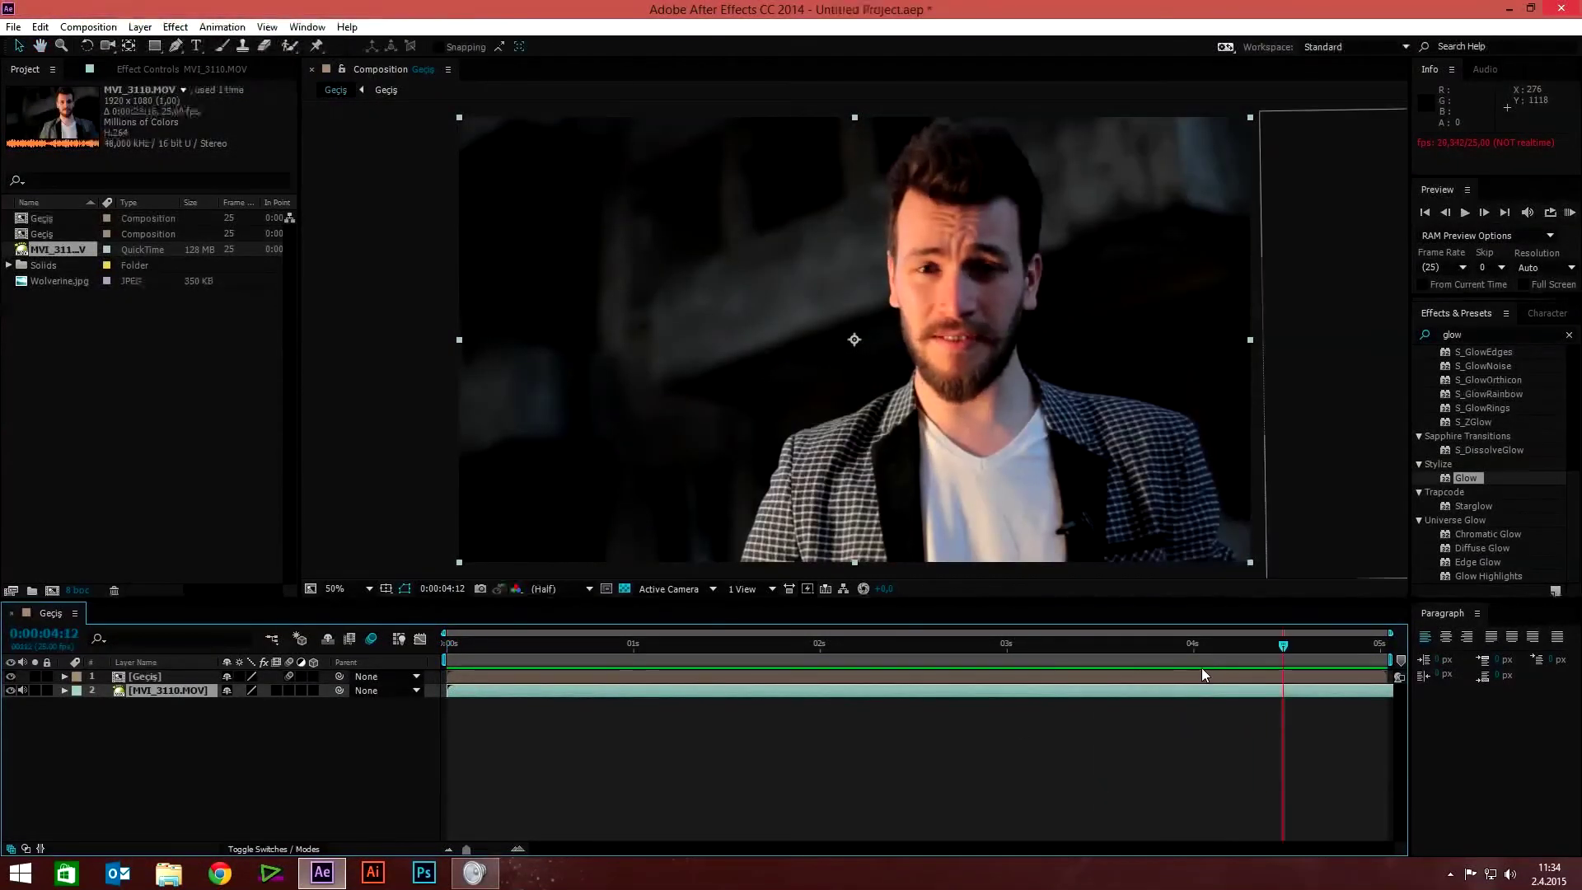
{"action": "key", "text": "space"}
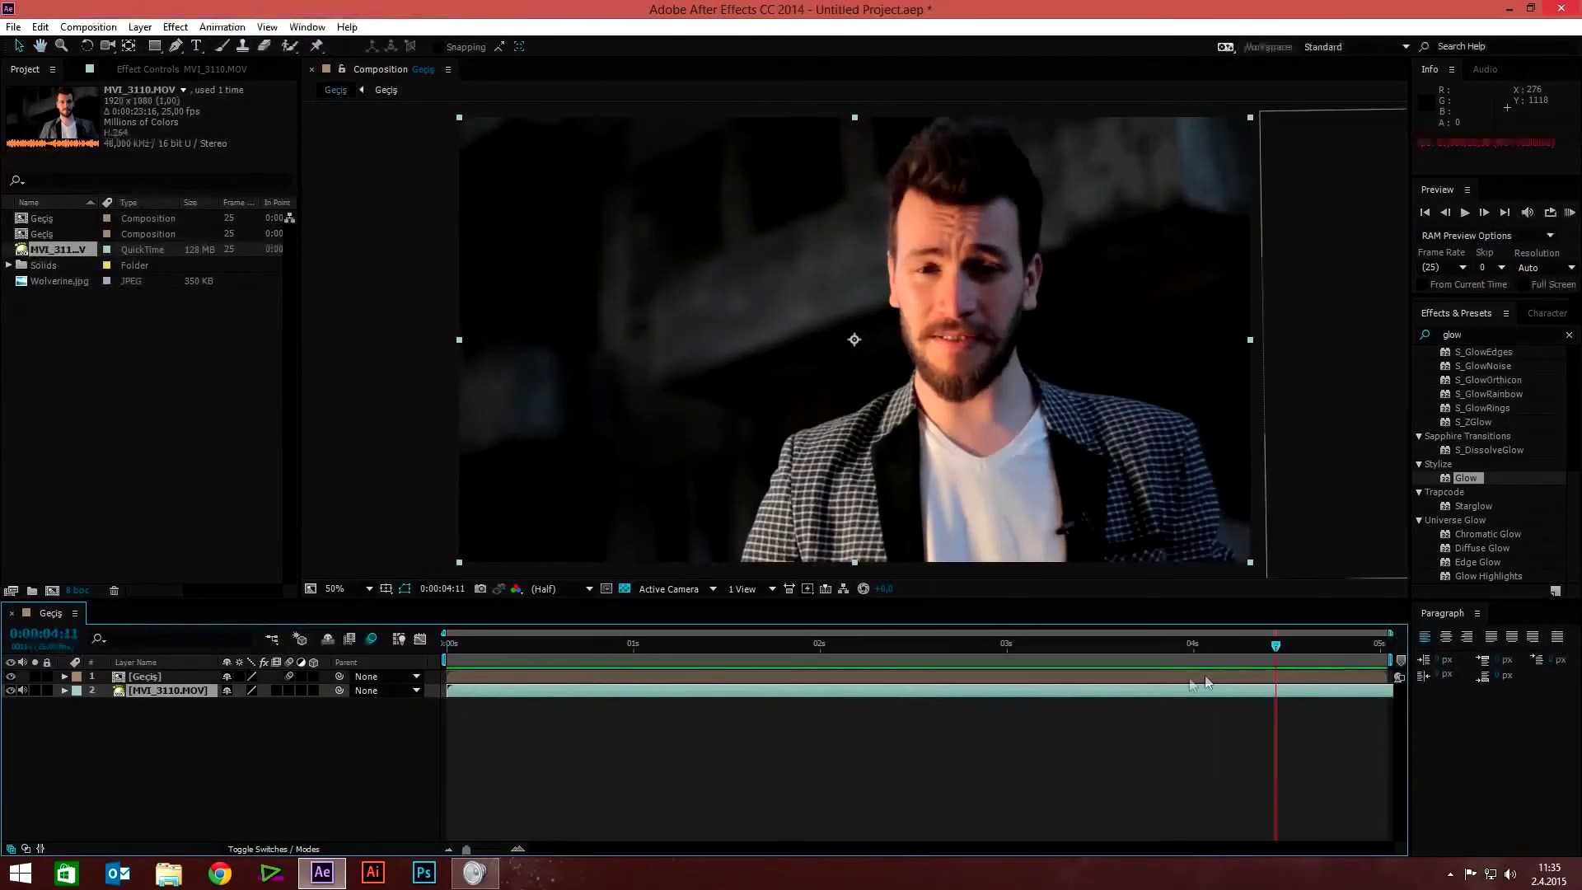
{"action": "key", "text": "space"}
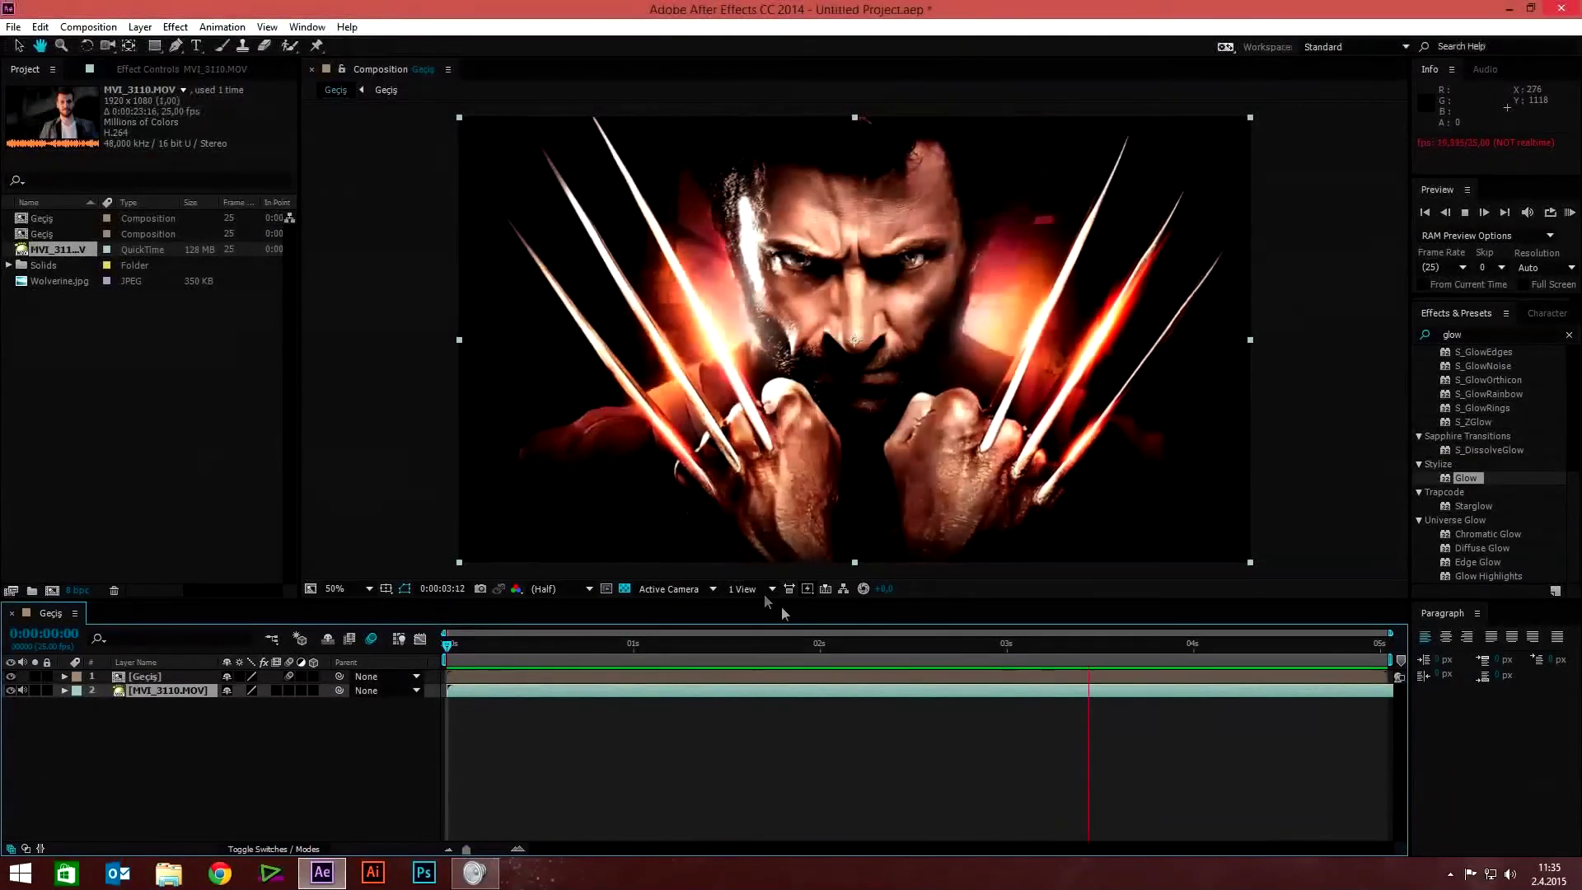
{"action": "mouse_move", "coordinate": [922, 647]}
{"action": "left_mouse_down"}
{"action": "mouse_move", "coordinate": [678, 696]}
{"action": "mouse_move", "coordinate": [705, 699]}
{"action": "left_mouse_up"}
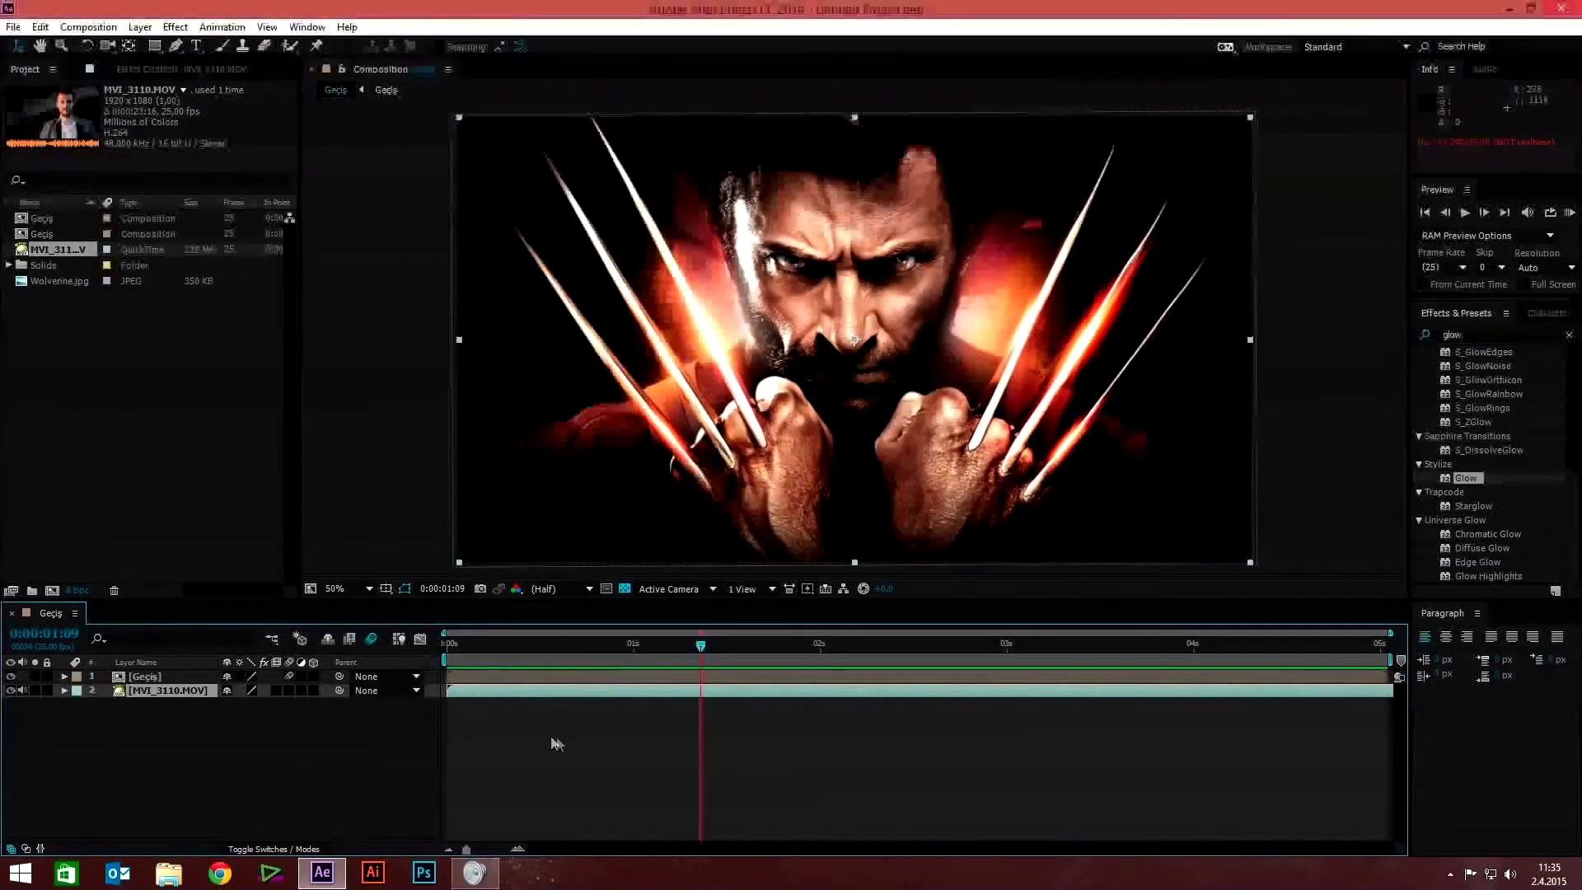
{"action": "left_click", "coordinate": [368, 779]}
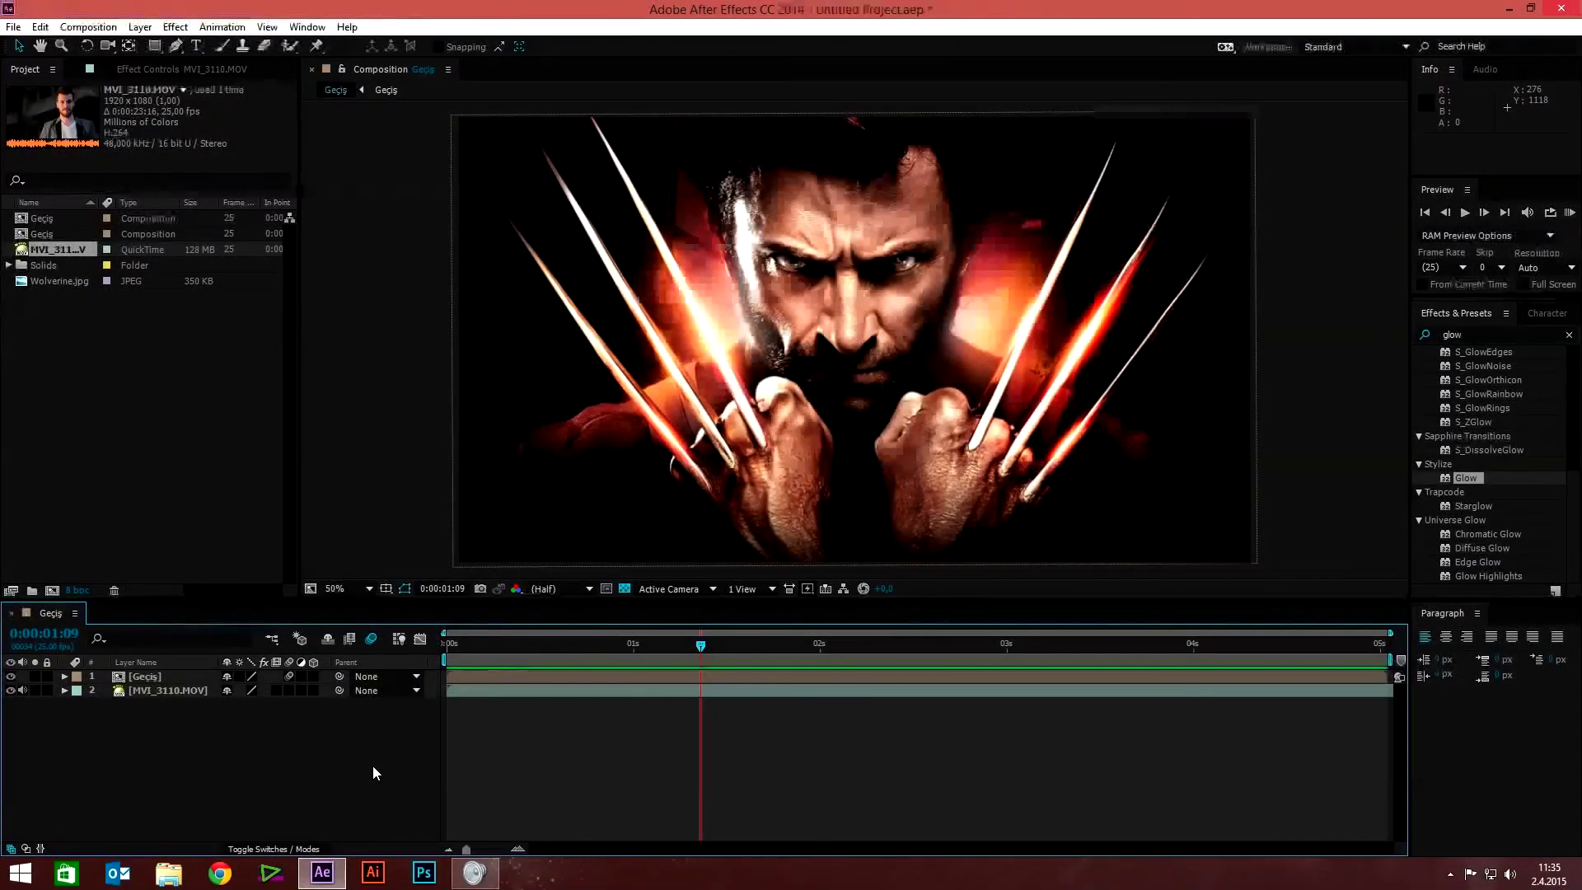